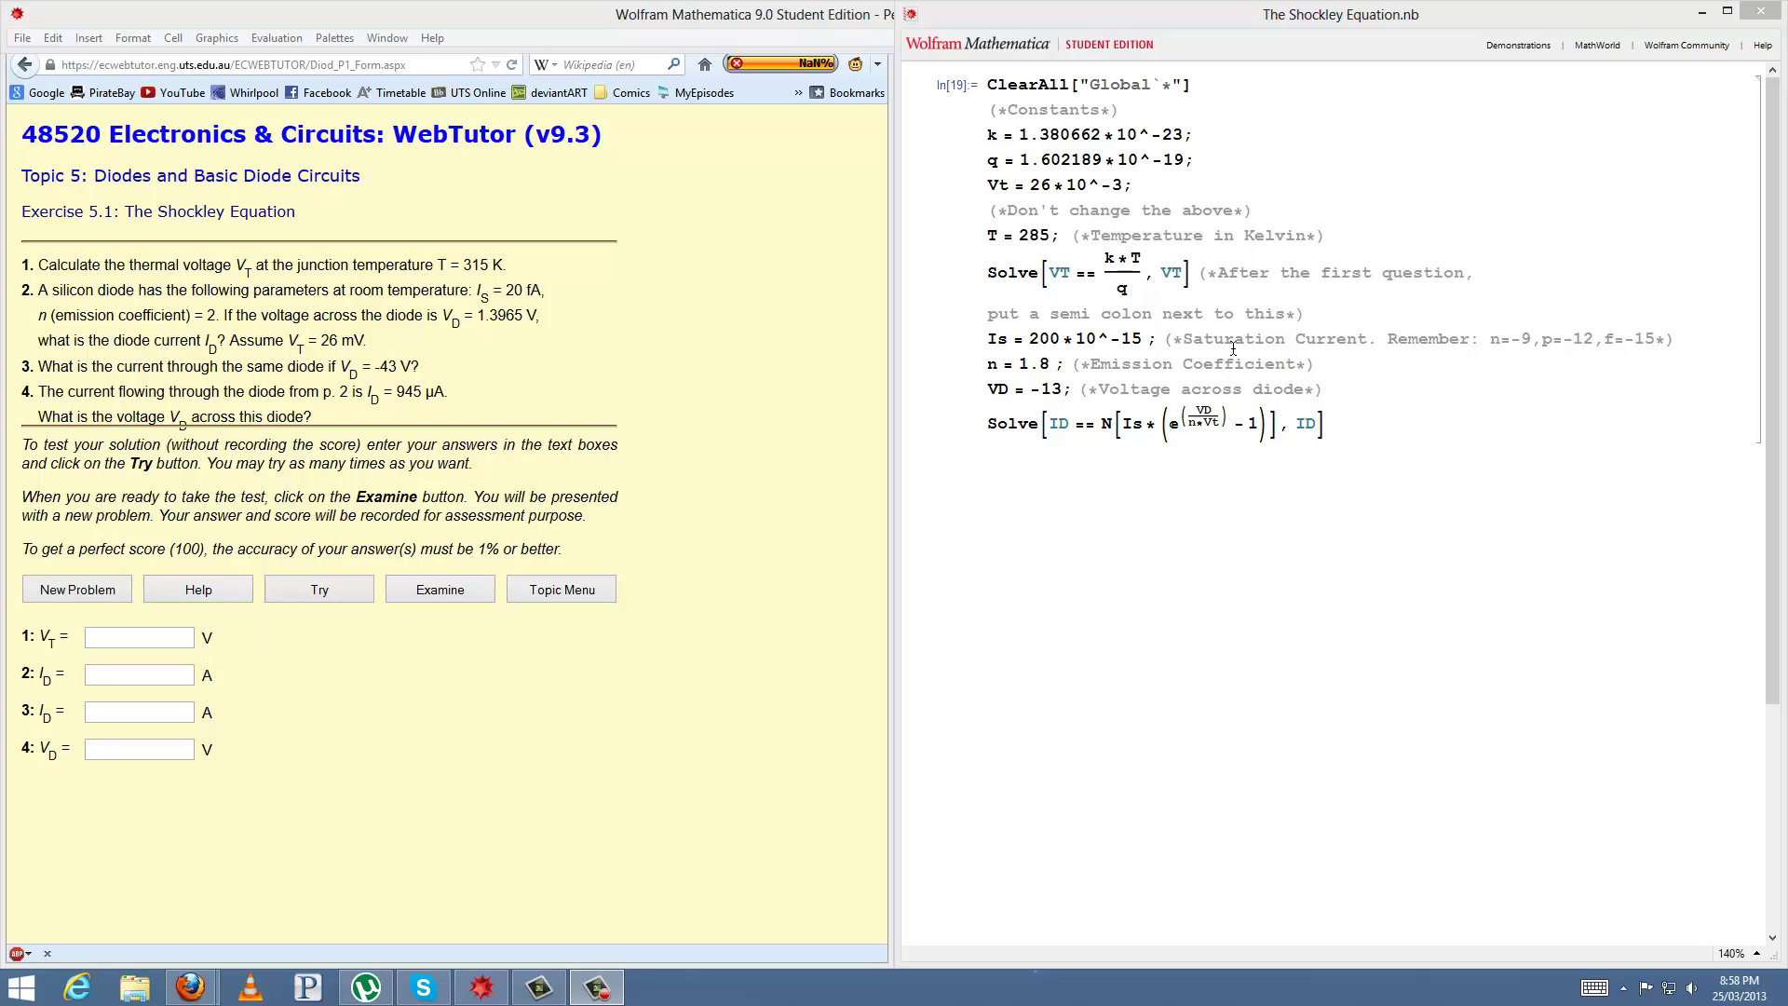
- Read through the Exercise 5.1 help notes, then return to the exercise form
left_click(200, 589)
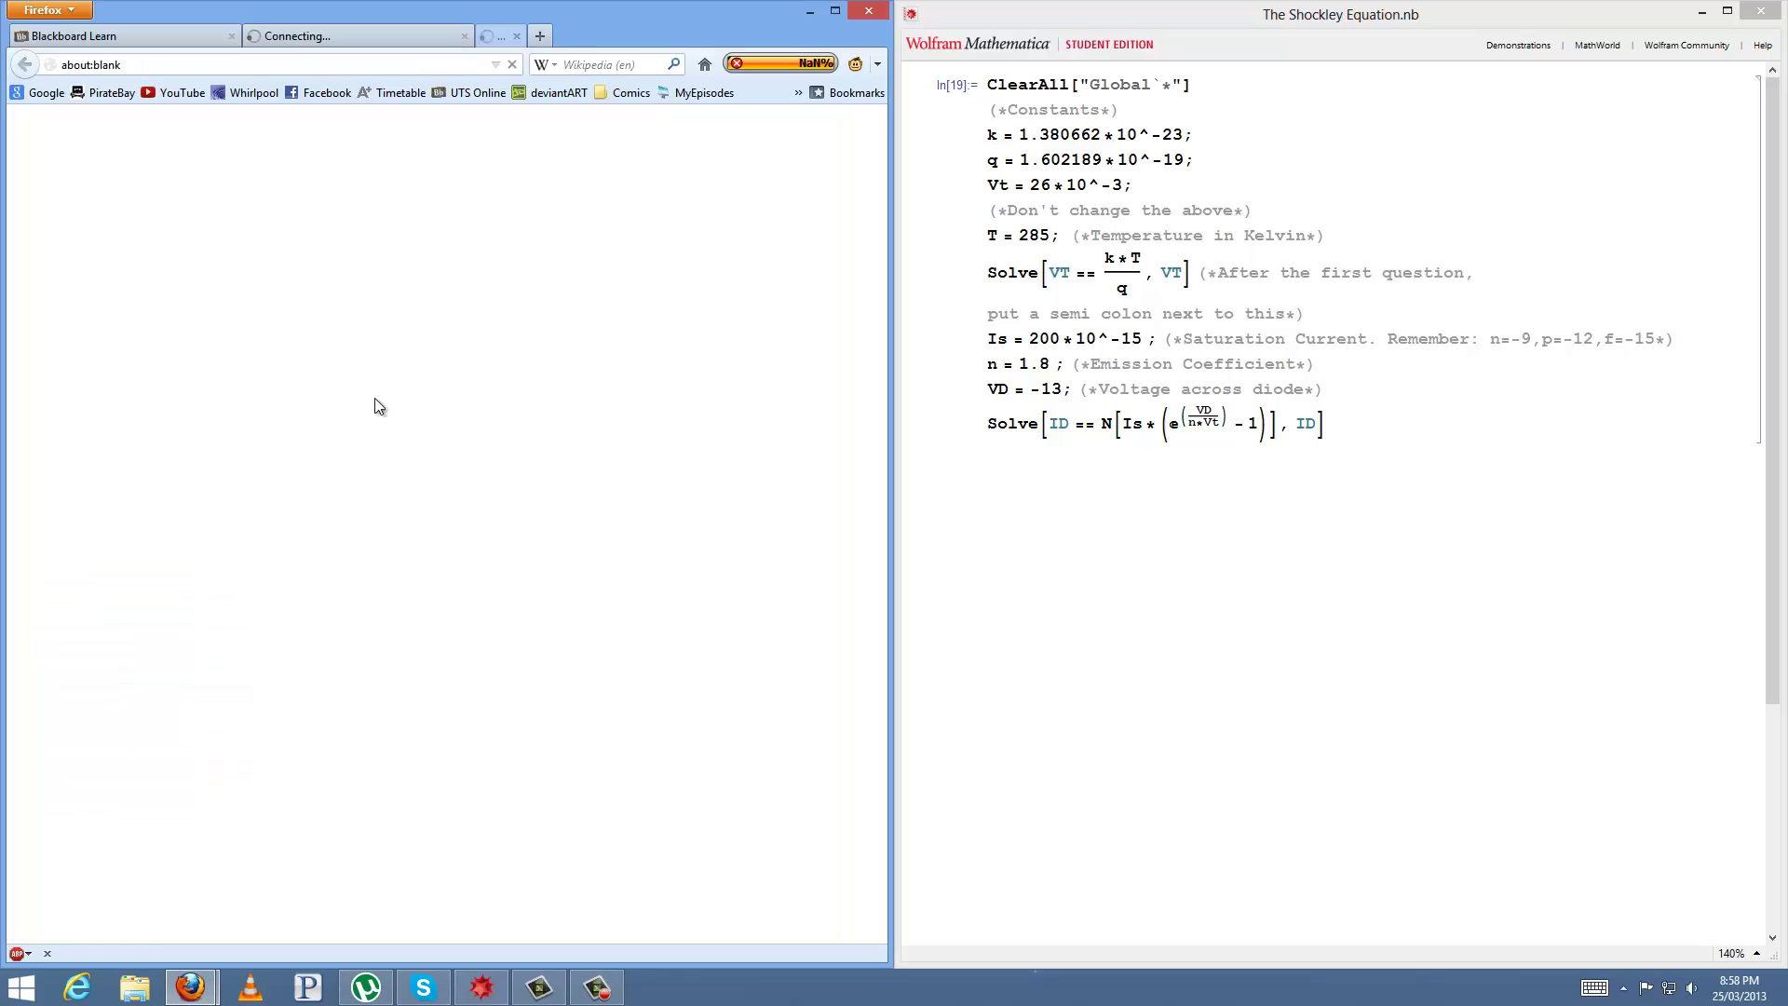
scroll(527, 510, "up", 2)
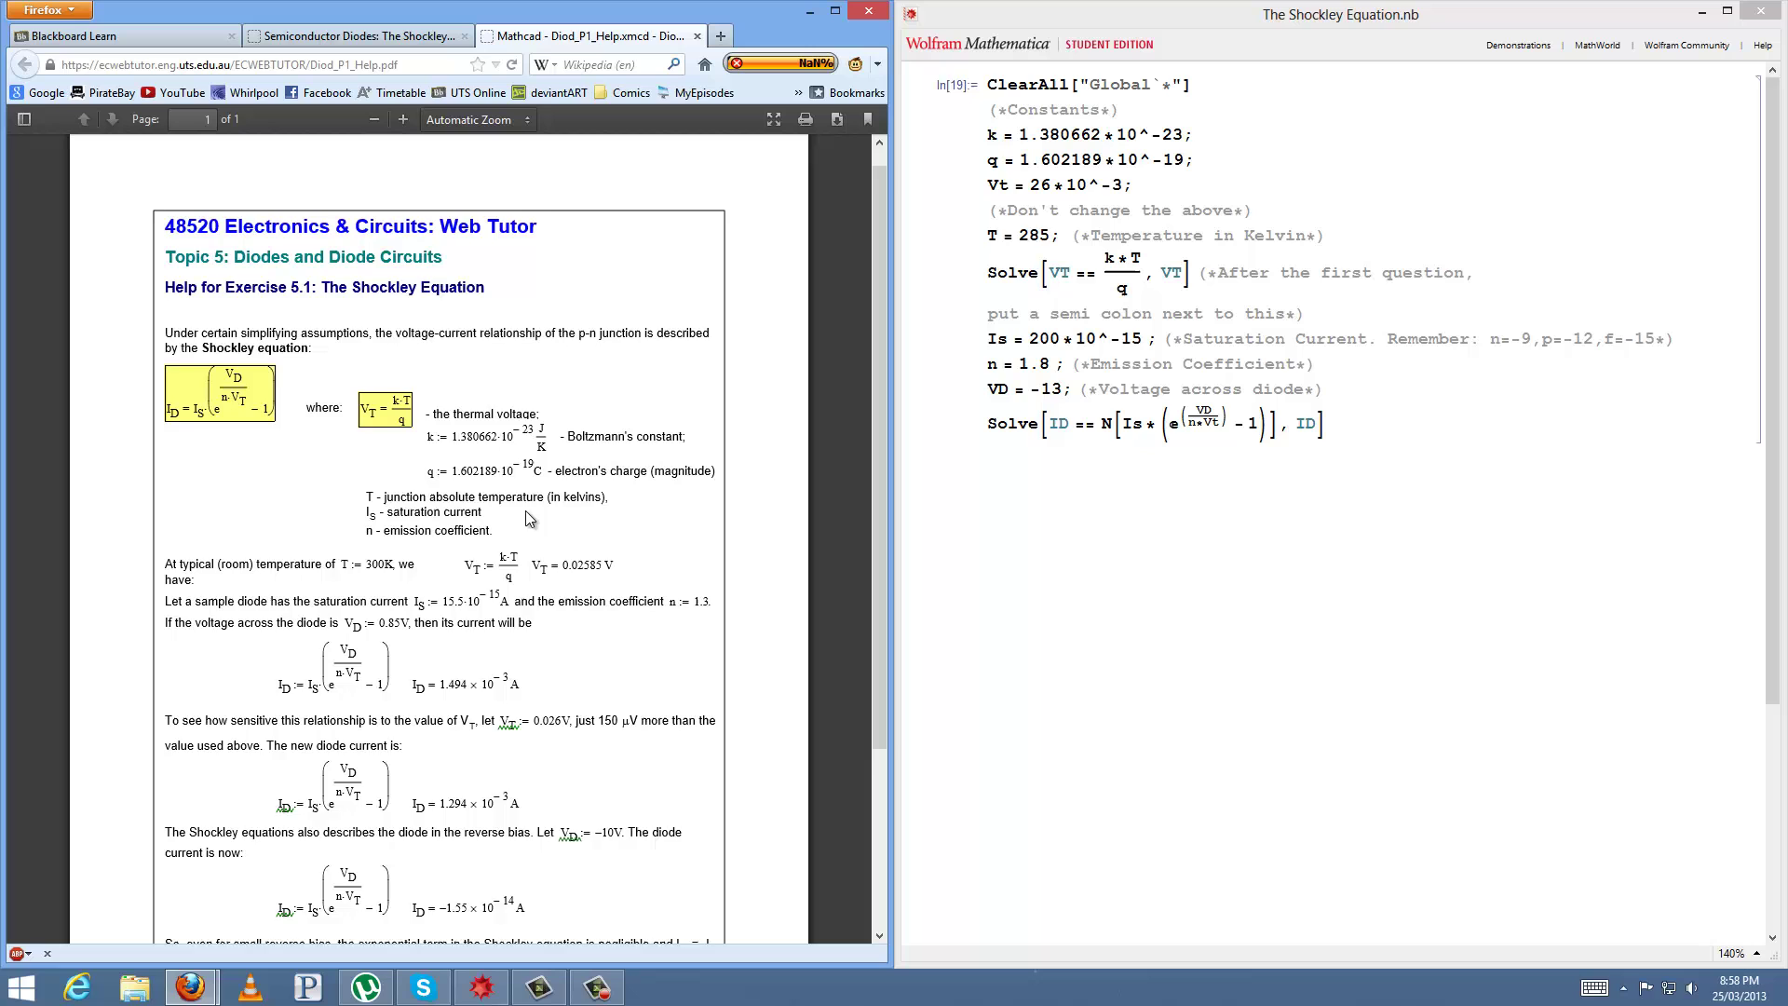
scroll(552, 561, "down", 3)
scroll(545, 644, "up", 3)
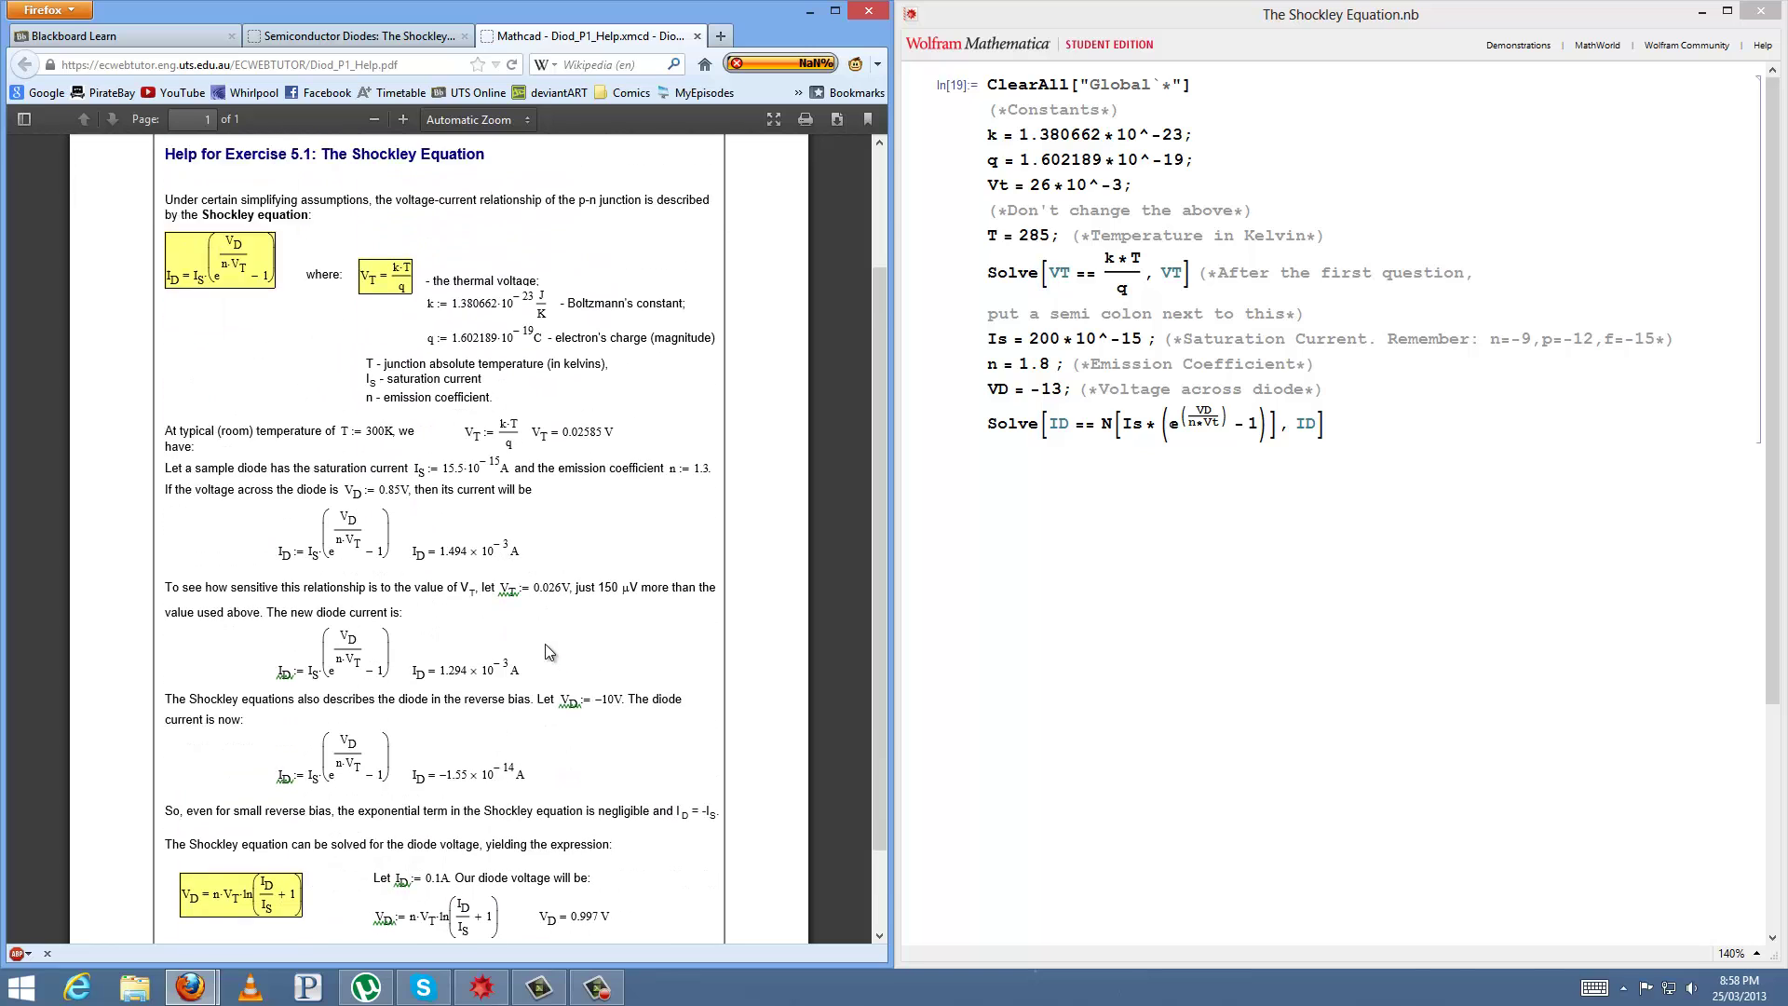
scroll(599, 649, "down", 3)
scroll(599, 649, "up", 4)
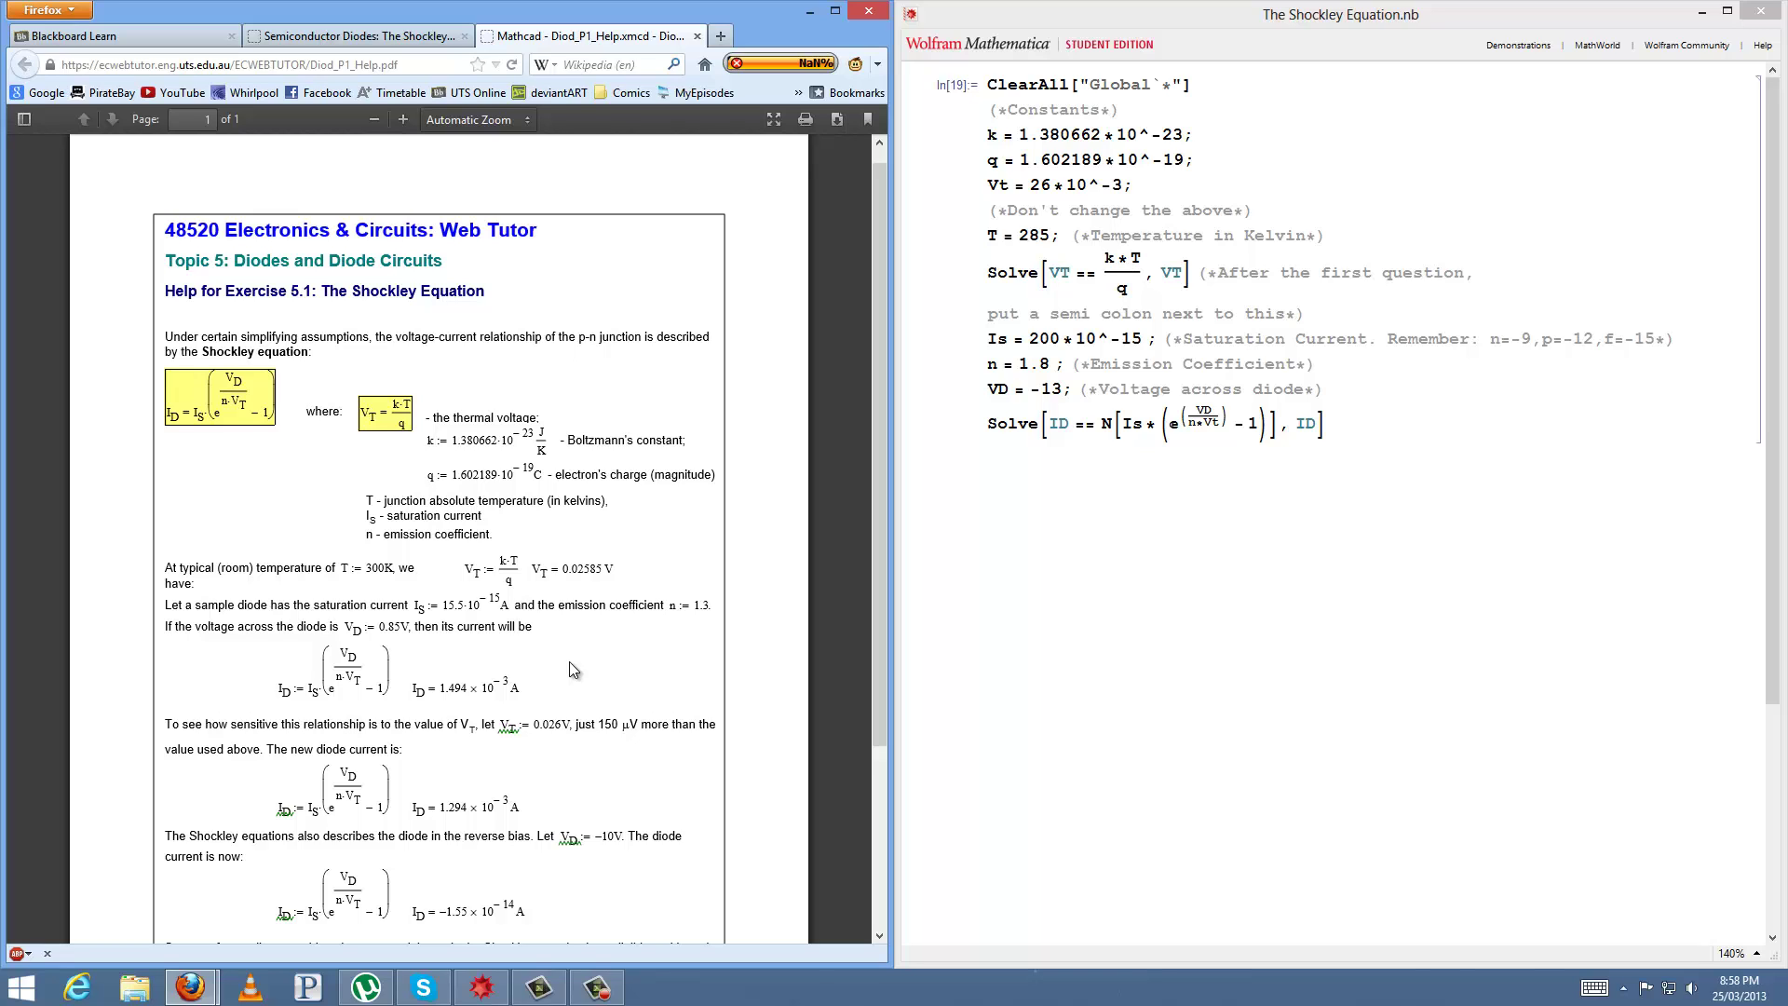
scroll(585, 704, "down", 3)
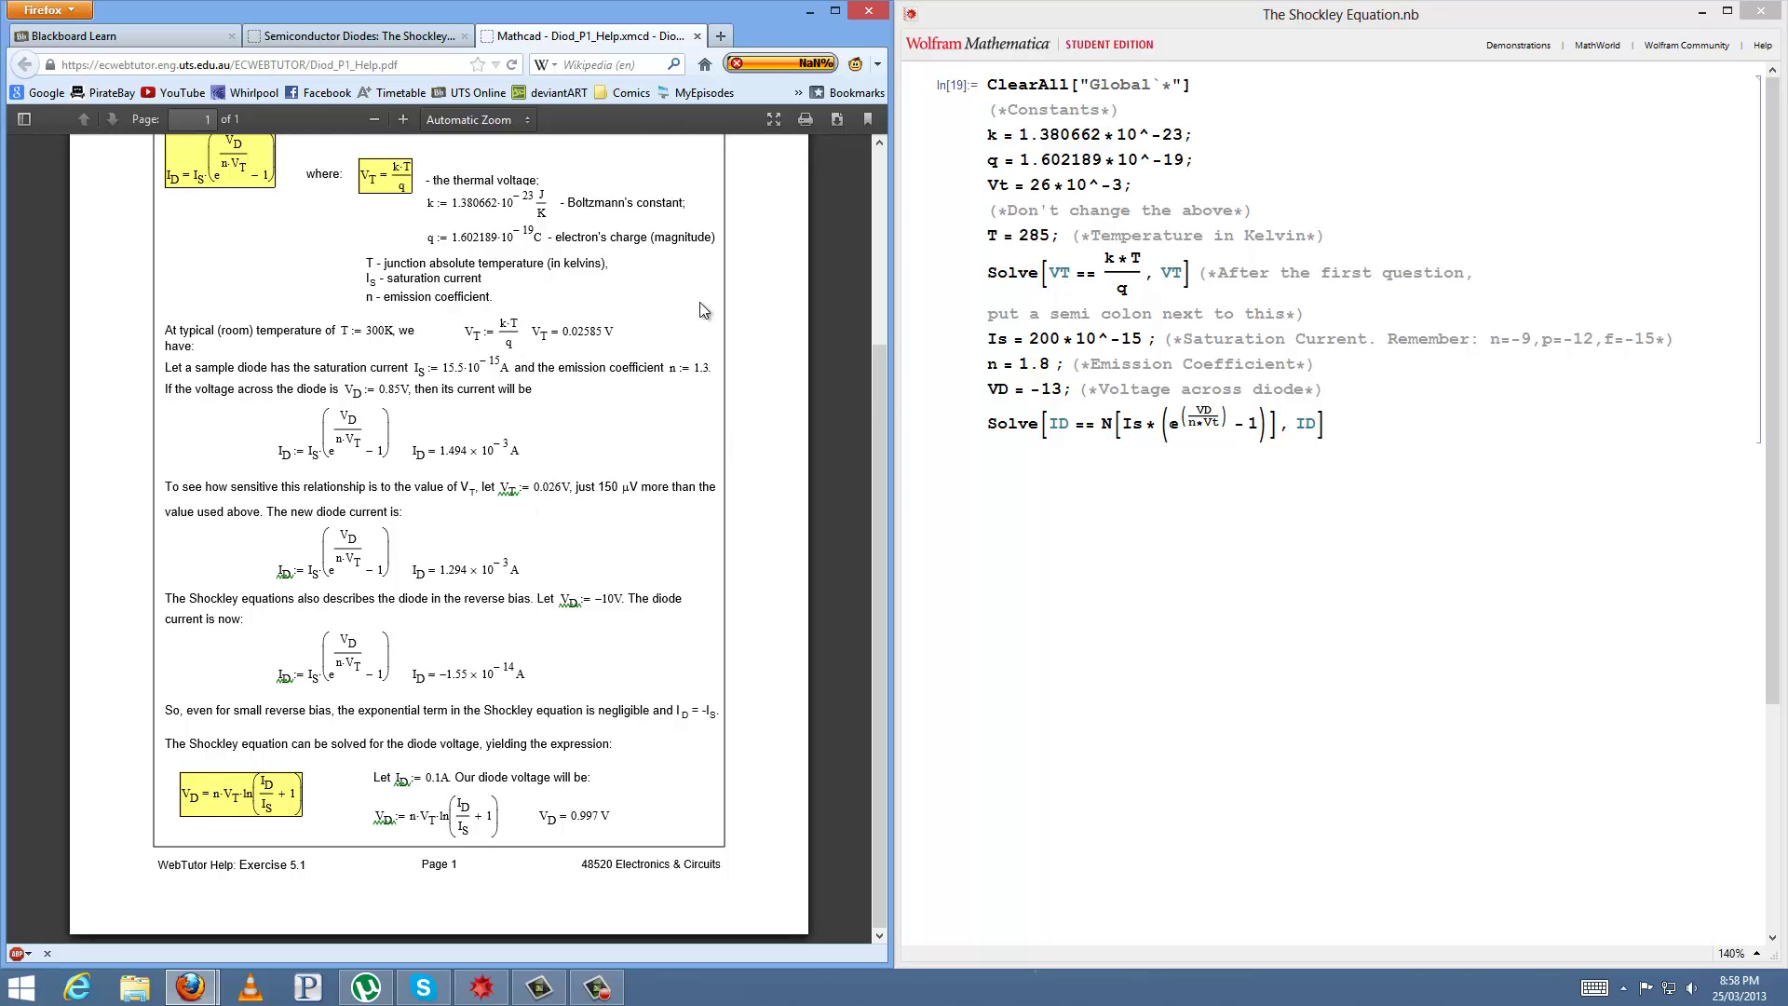
left_click(697, 38)
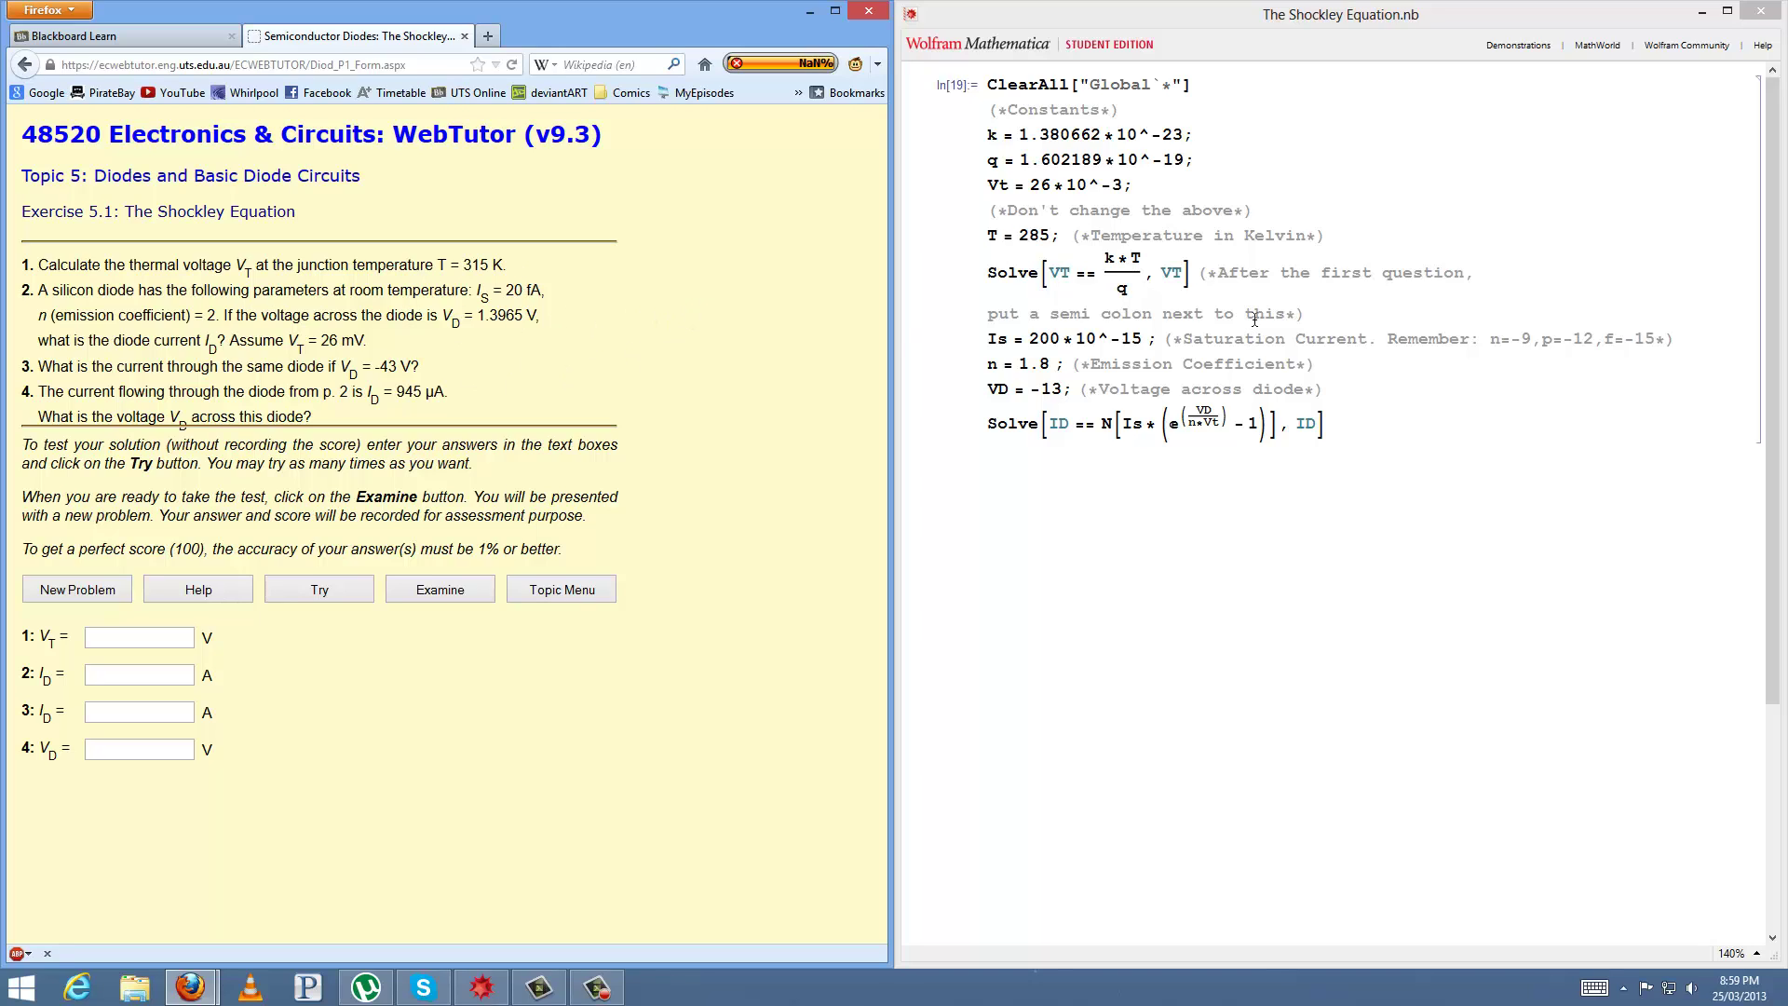
- Change the temperature T from 285 to 315 K and re-evaluate the notebook cell
left_click_drag(1017, 234, 1049, 233)
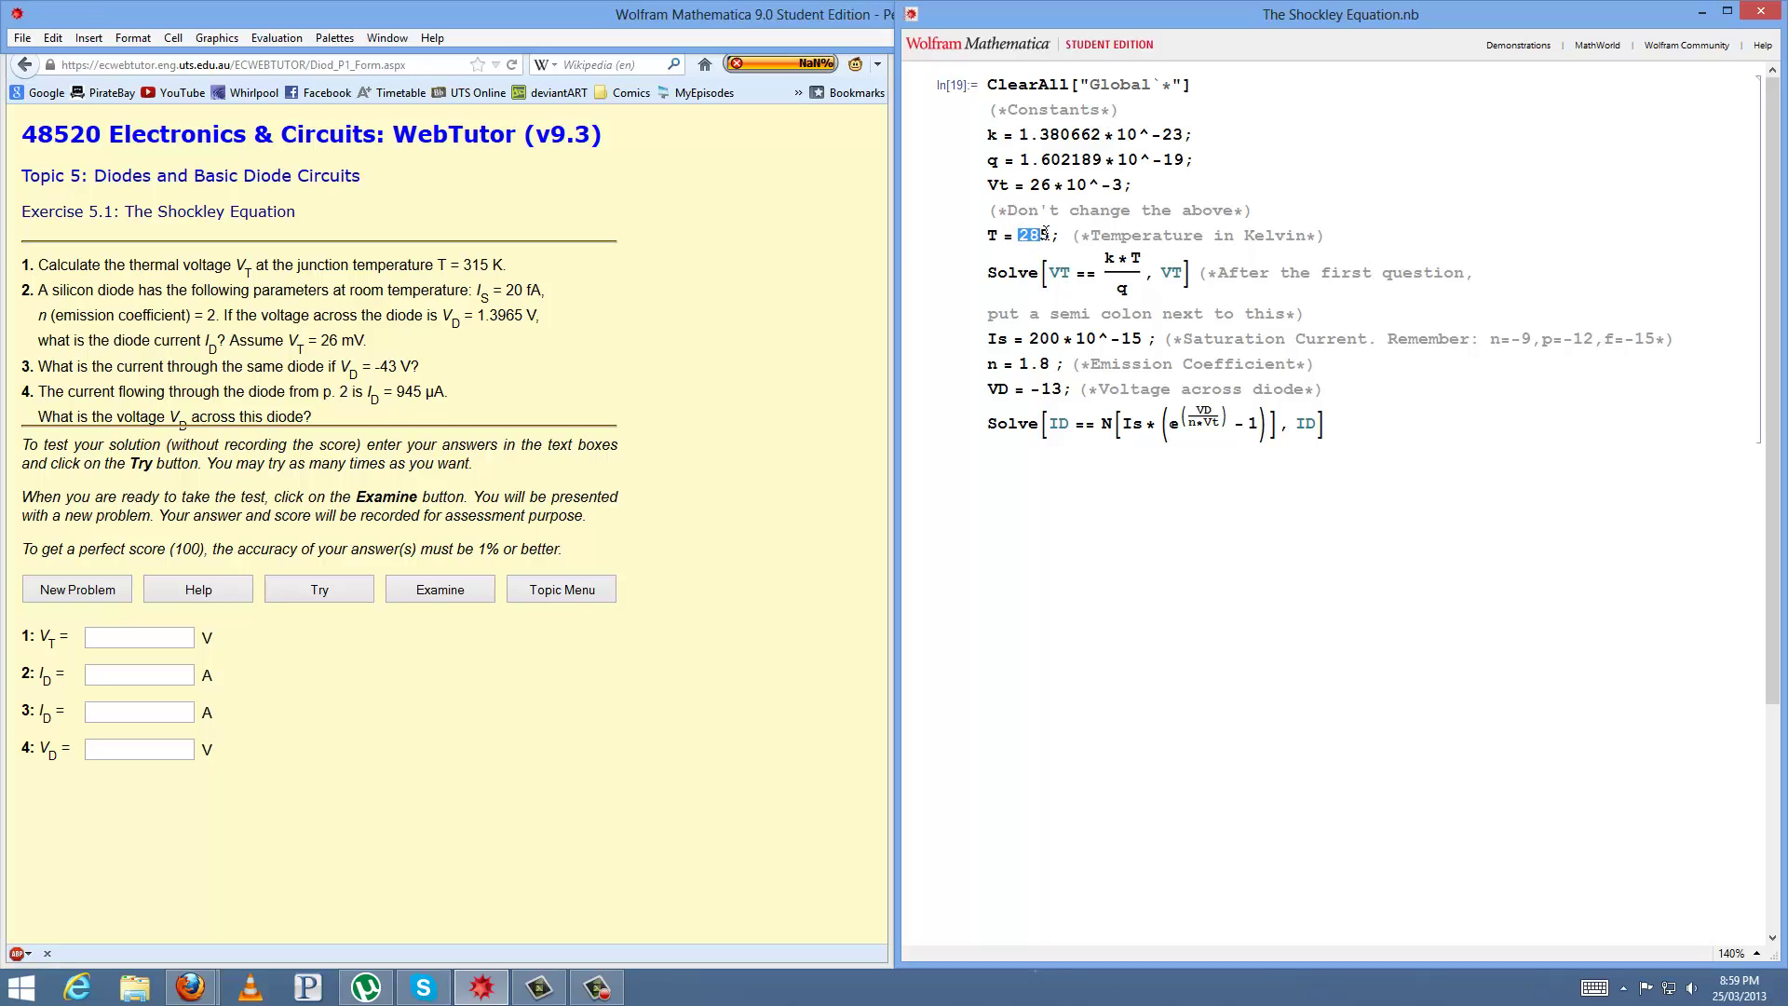
type("315")
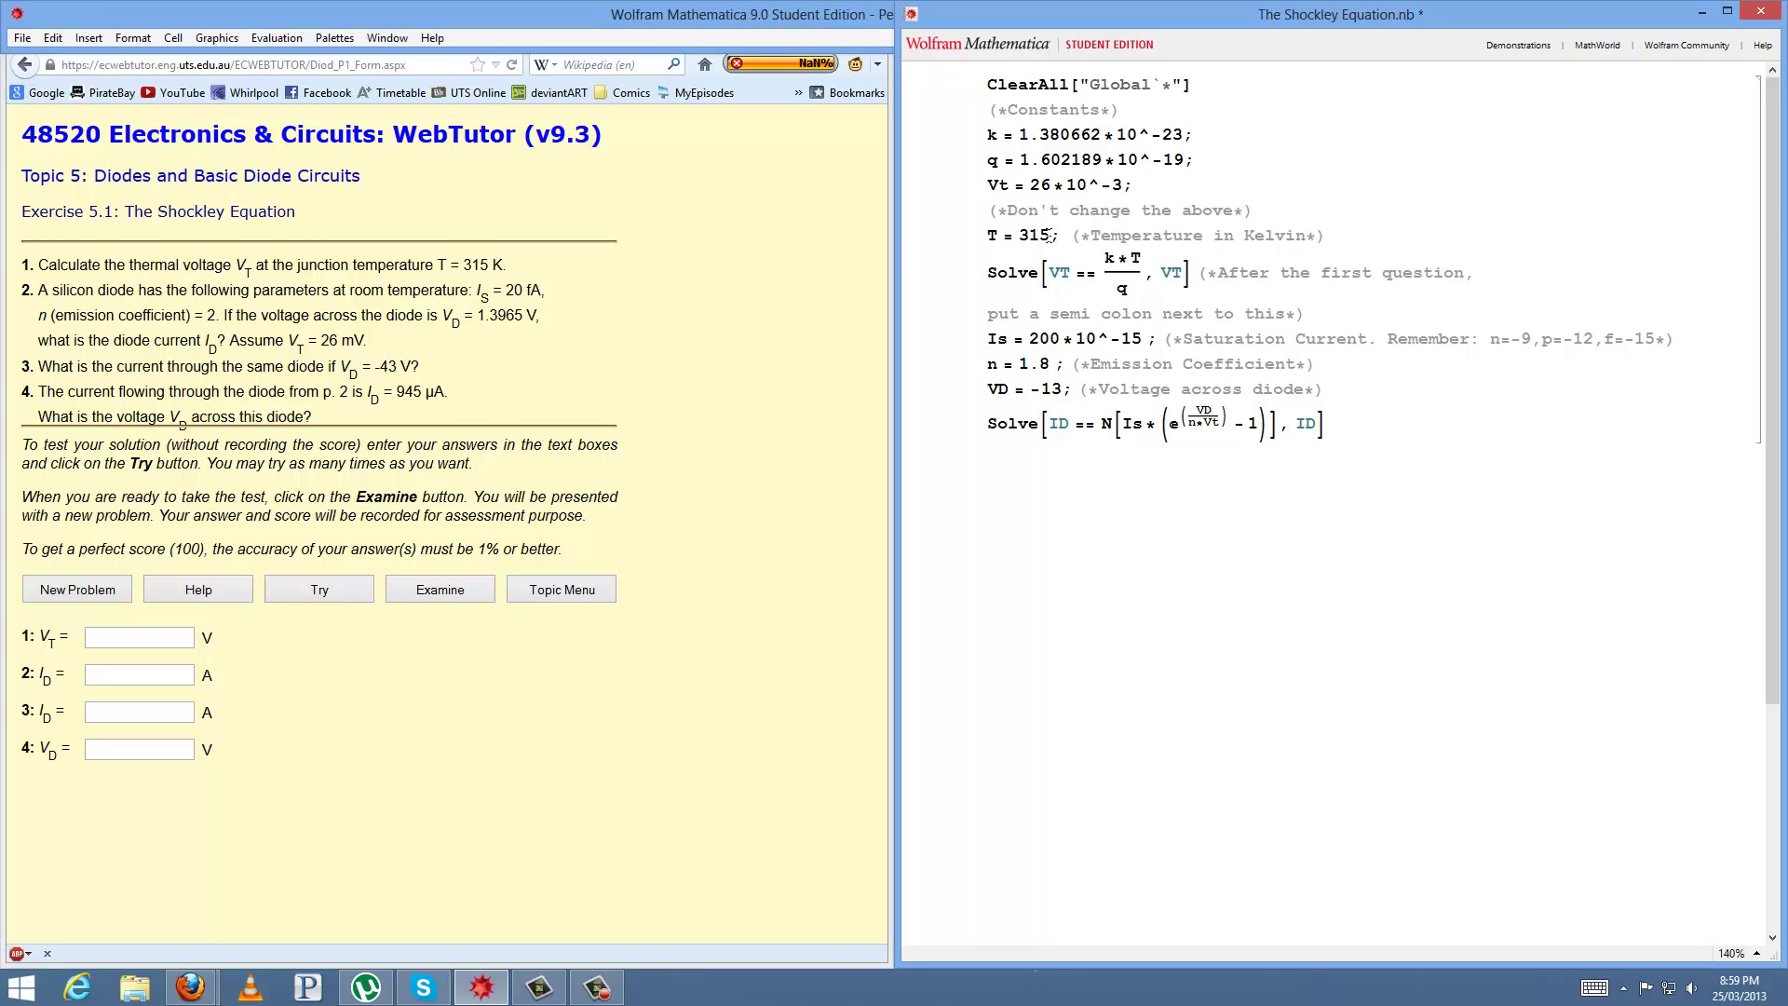
double_click(1102, 264)
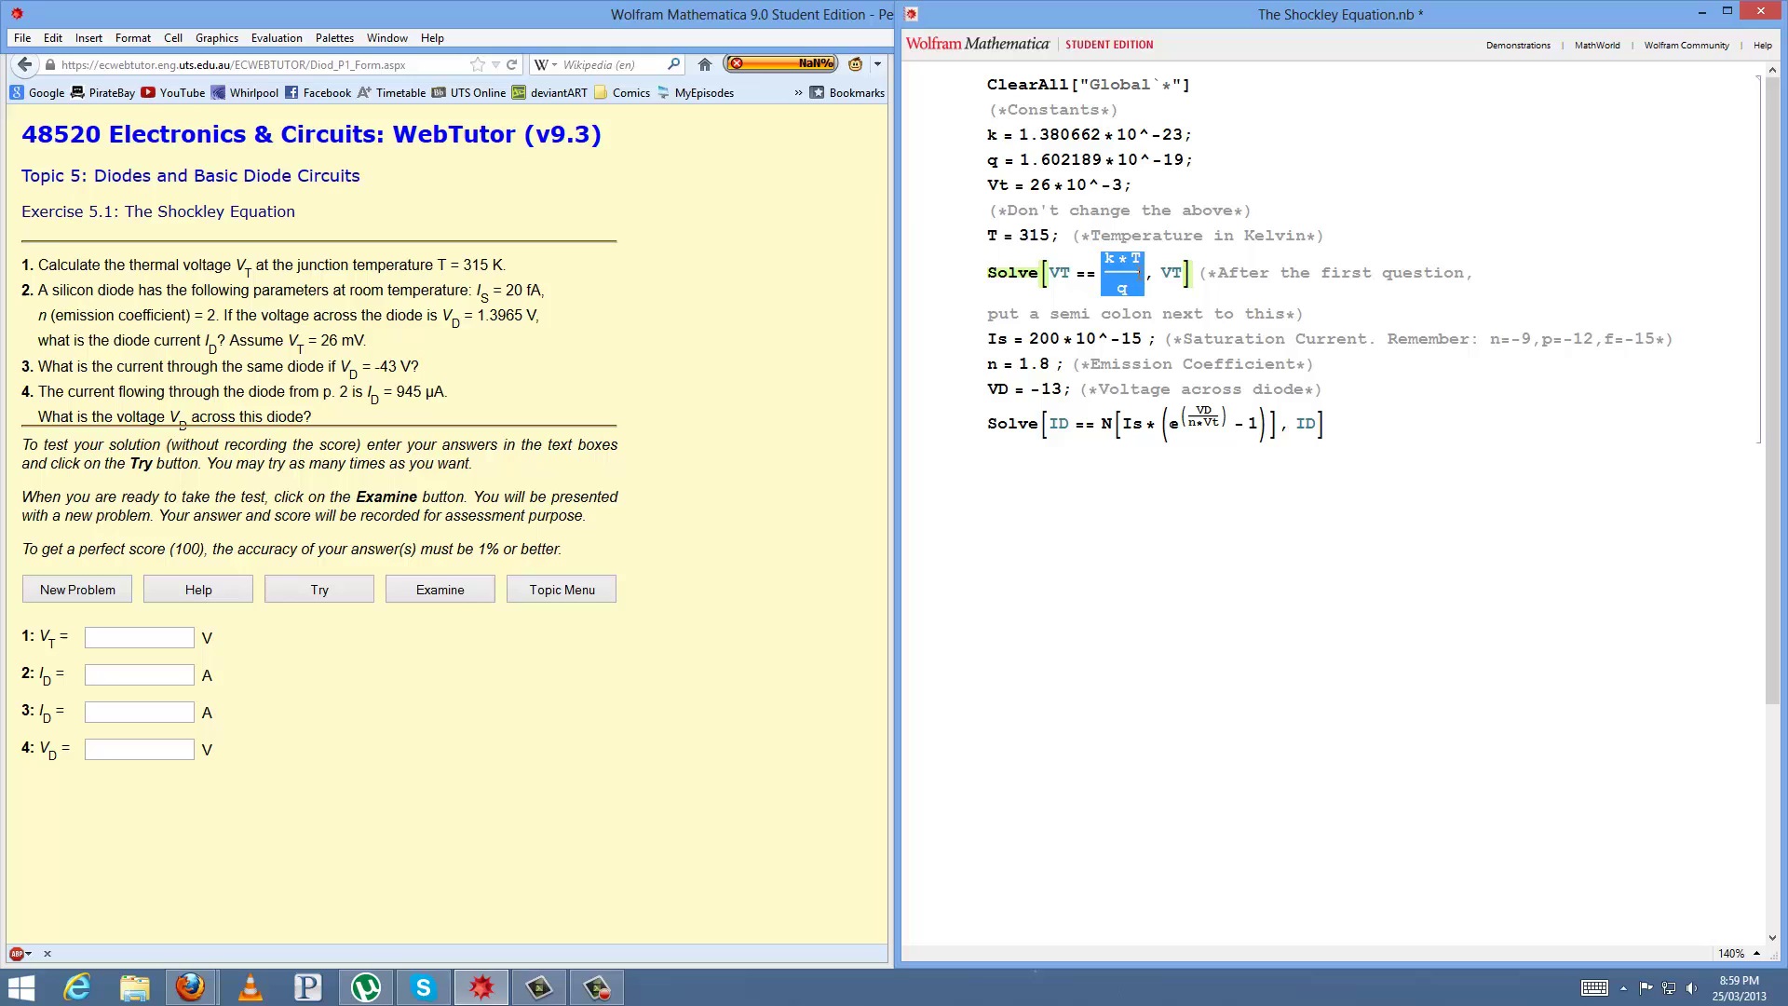
left_click(1101, 265)
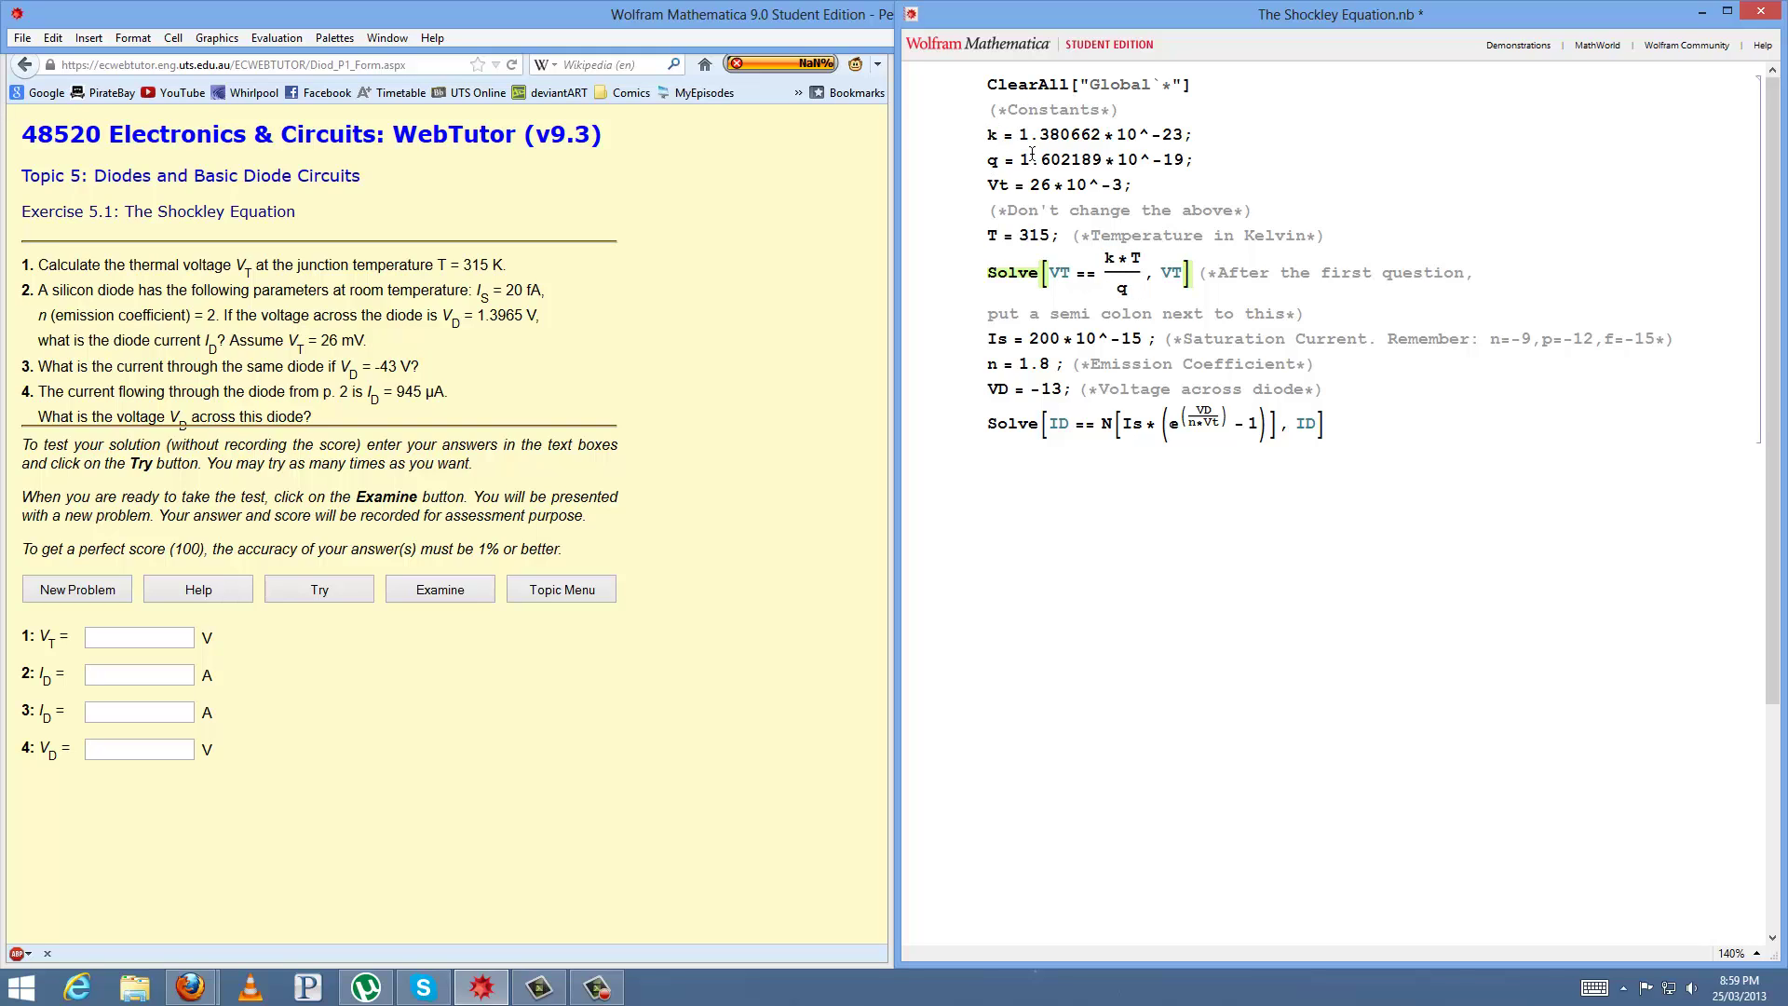
left_click_drag(1138, 182, 991, 133)
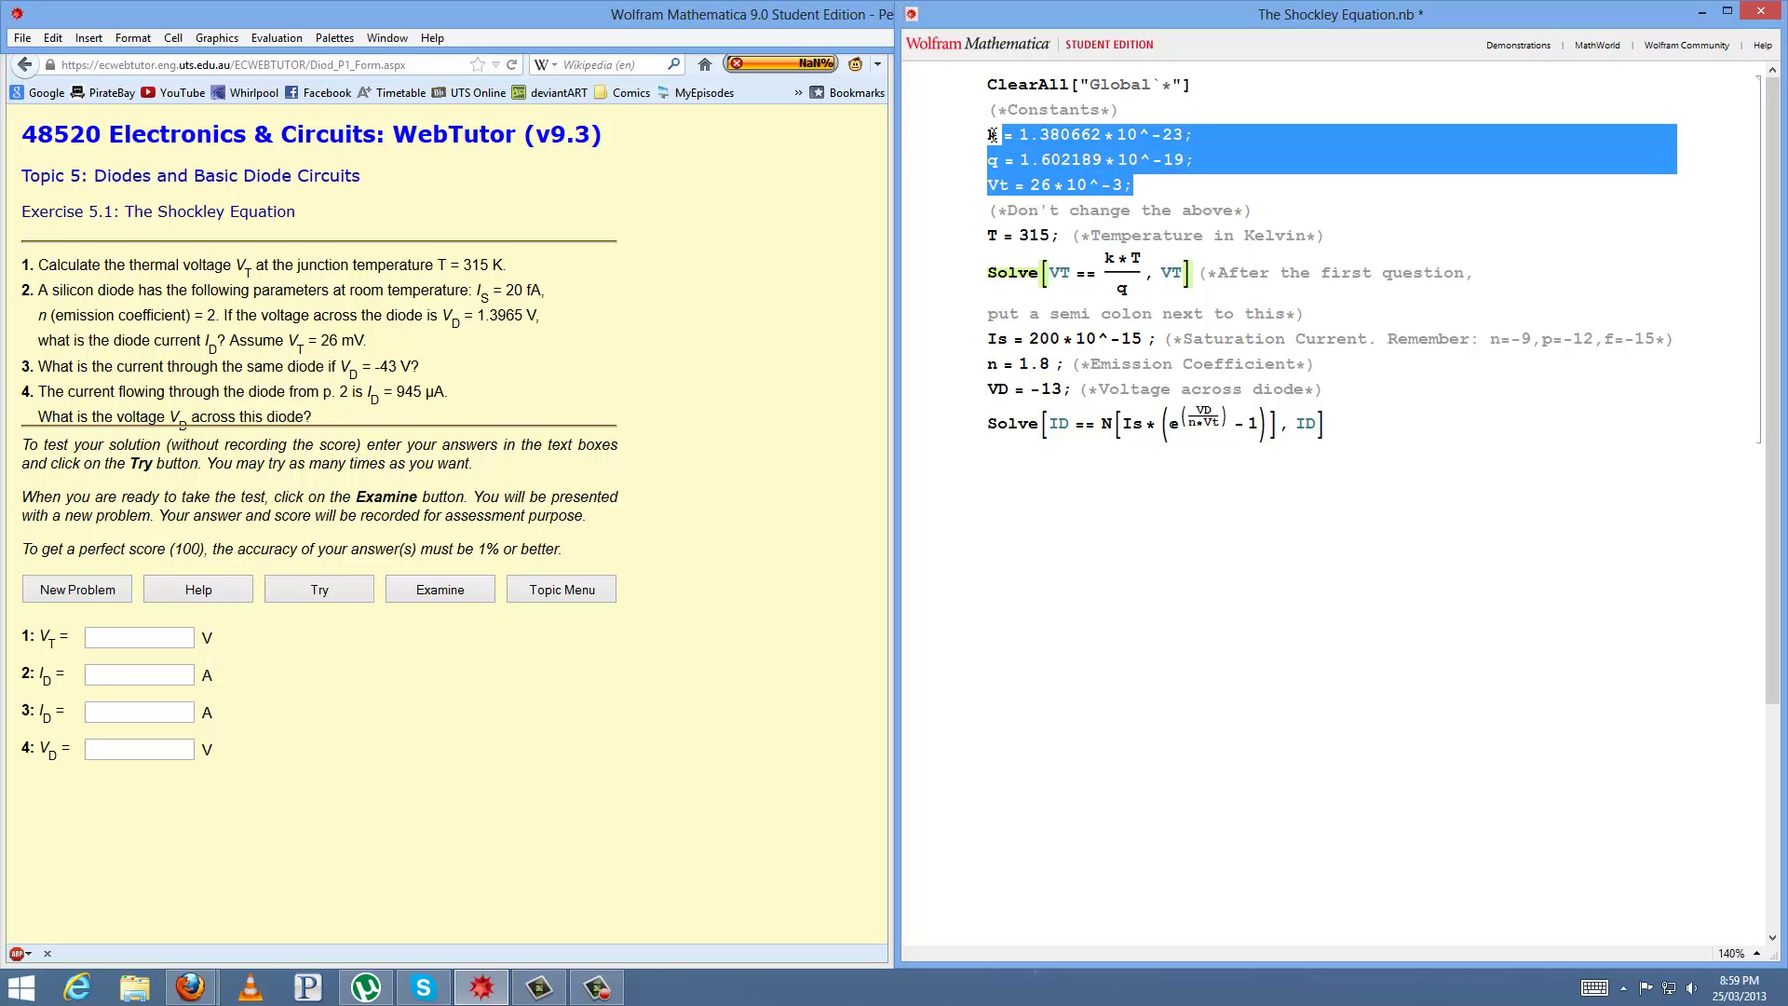
left_click(1046, 138)
key("Down")
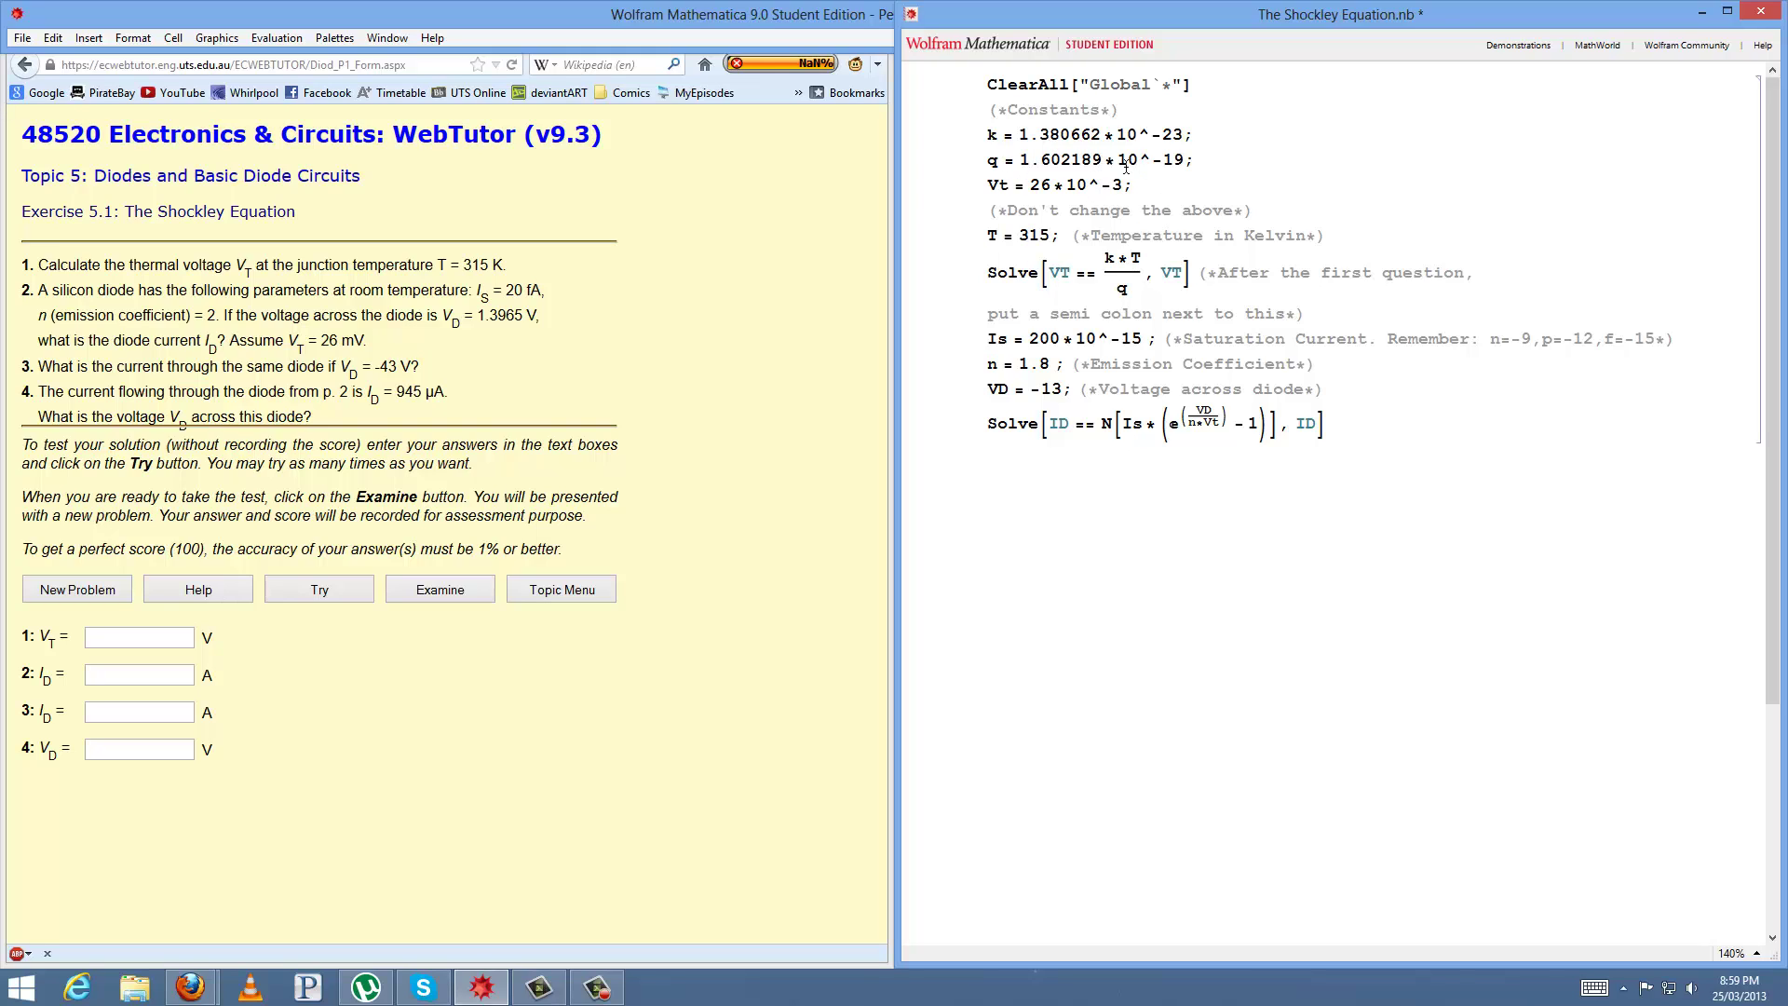
key("shift+Return")
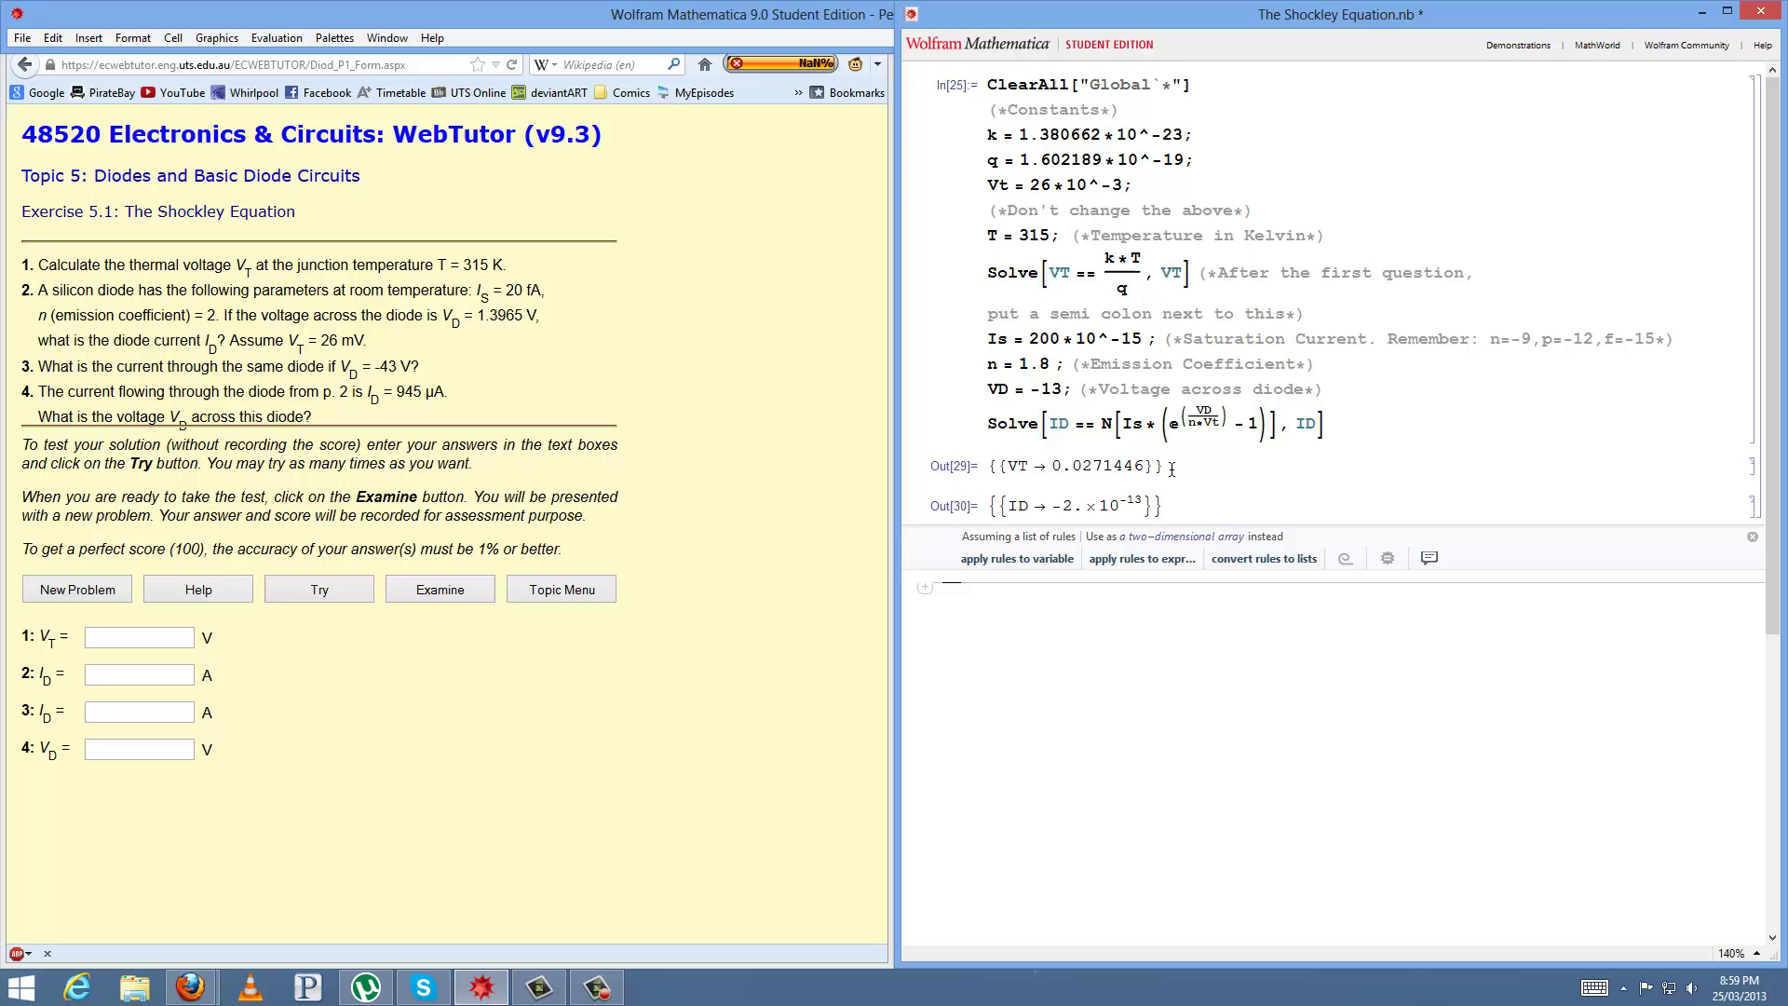
- Copy the VT result 0.0271446 into the V_T answer box
left_click_drag(1052, 466, 1147, 465)
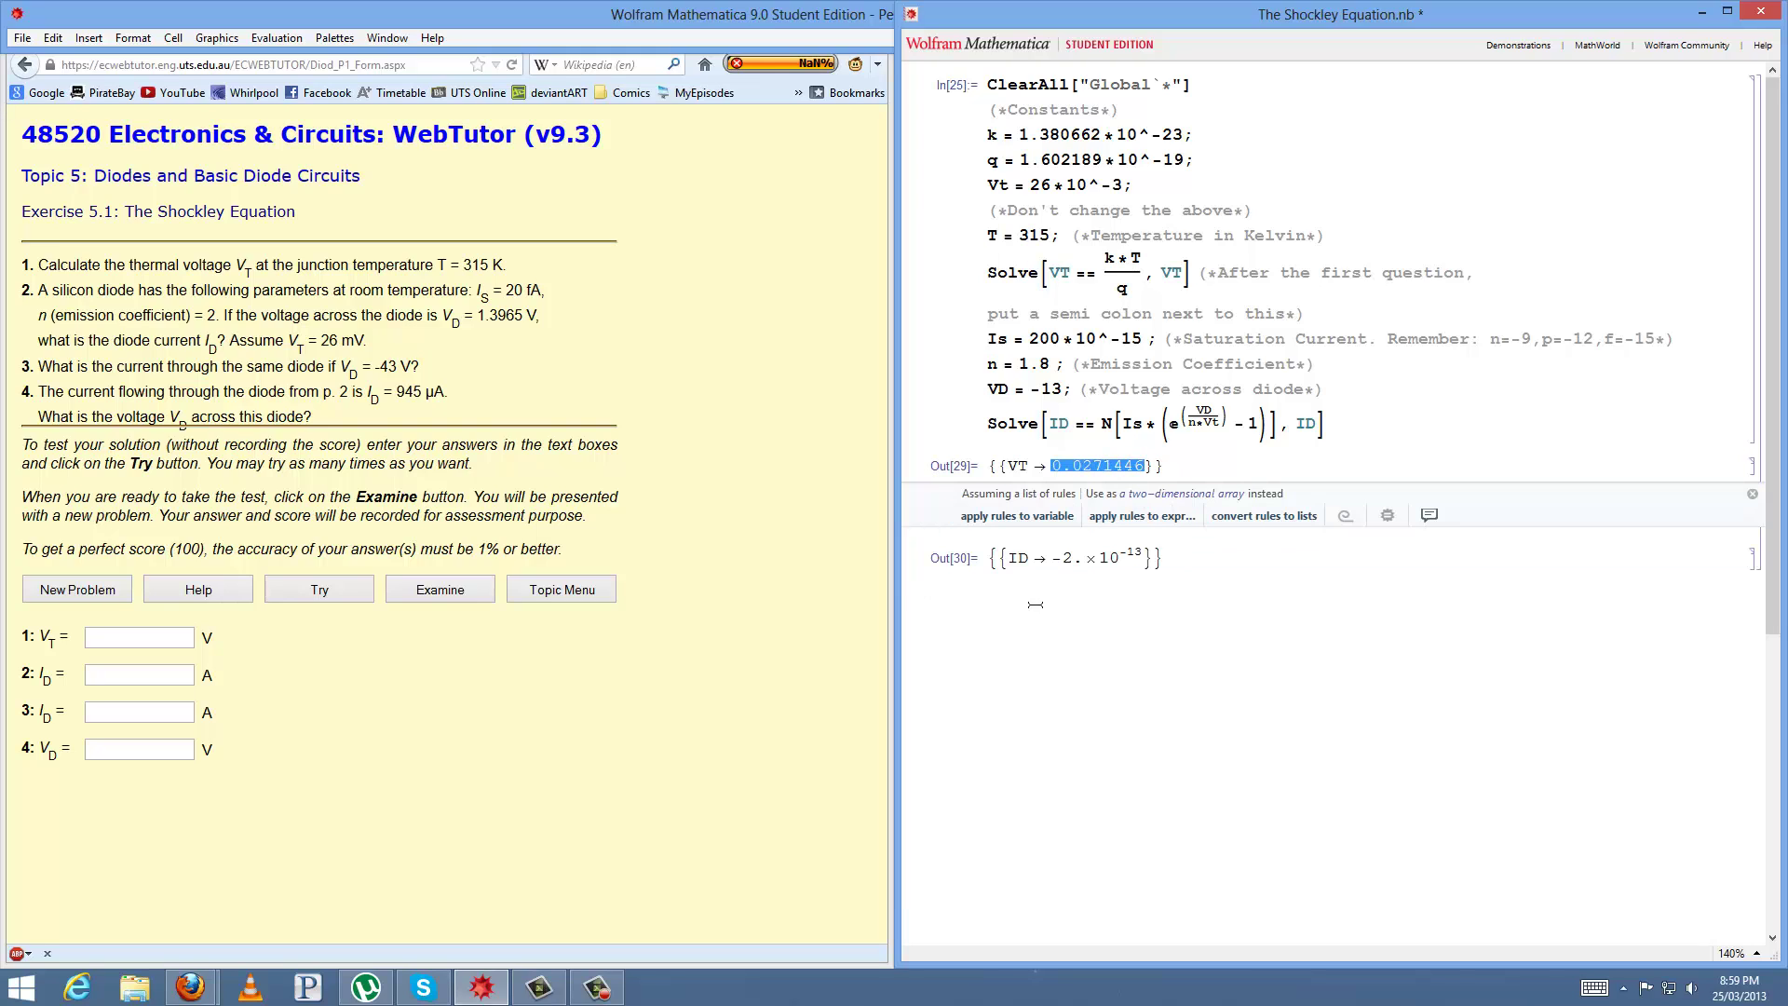
key("ctrl+c")
left_click(121, 638)
key("ctrl+v")
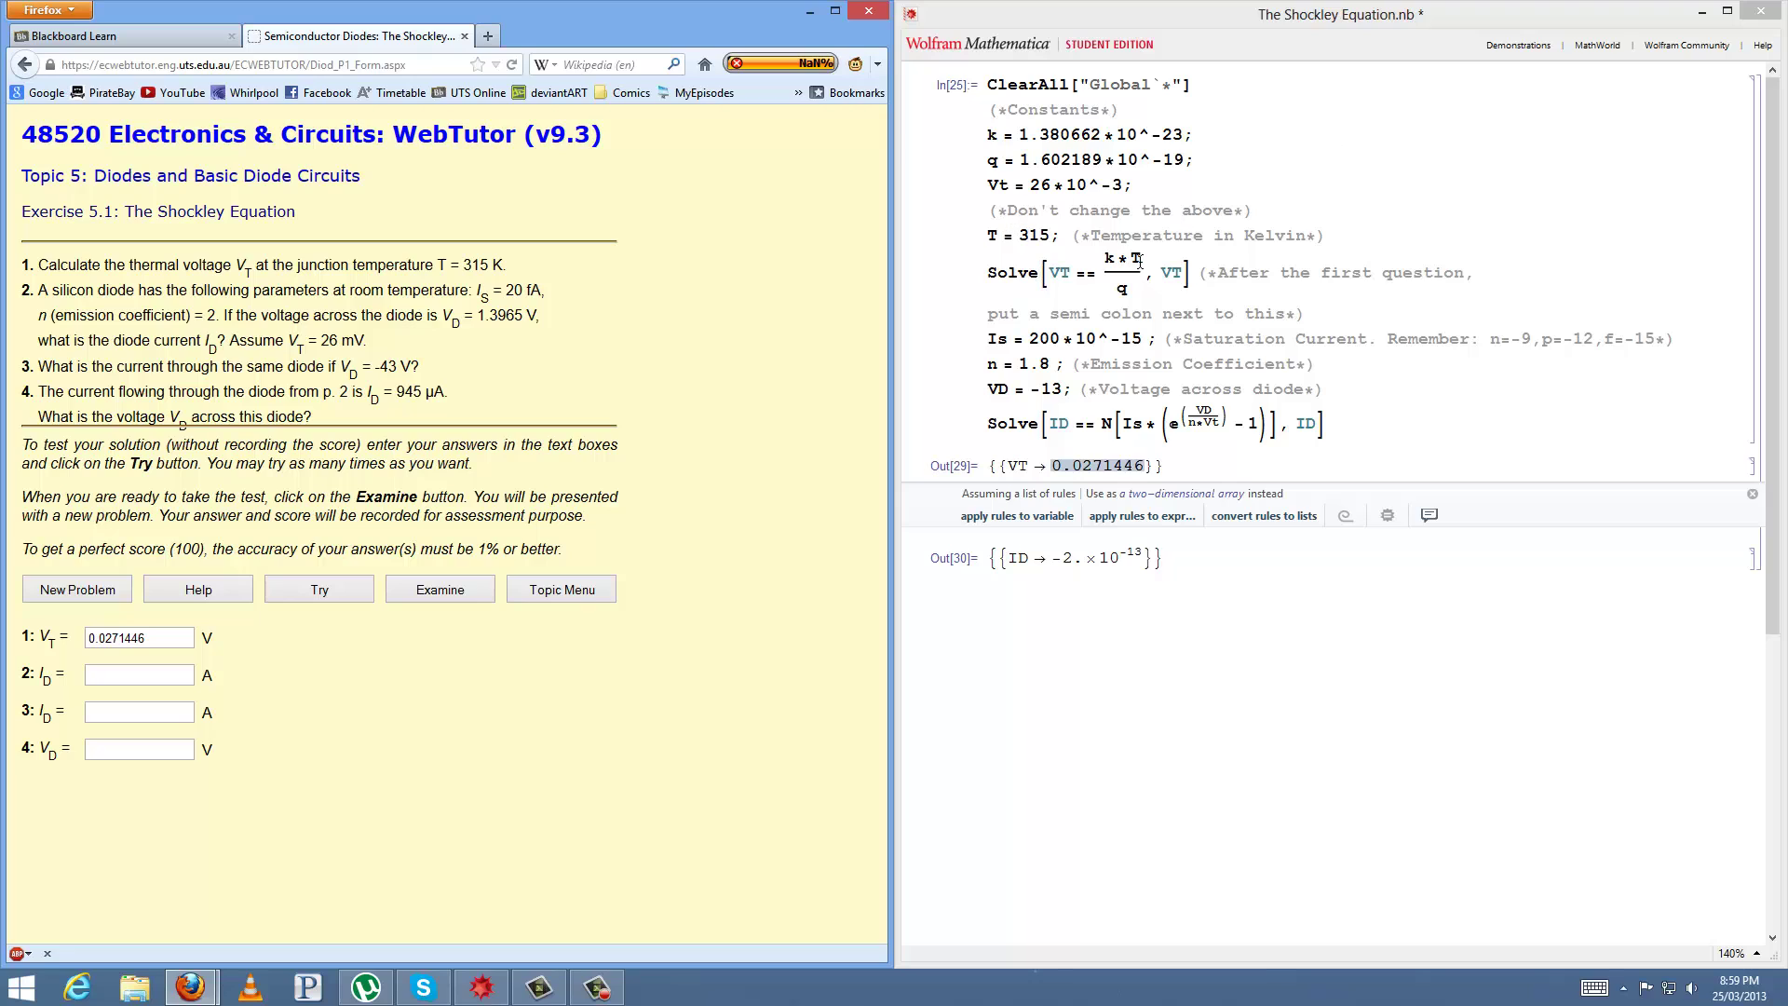
- Add a semicolon after the VT Solve so only the ID result shows, and re-evaluate
left_click_drag(1038, 242, 1481, 279)
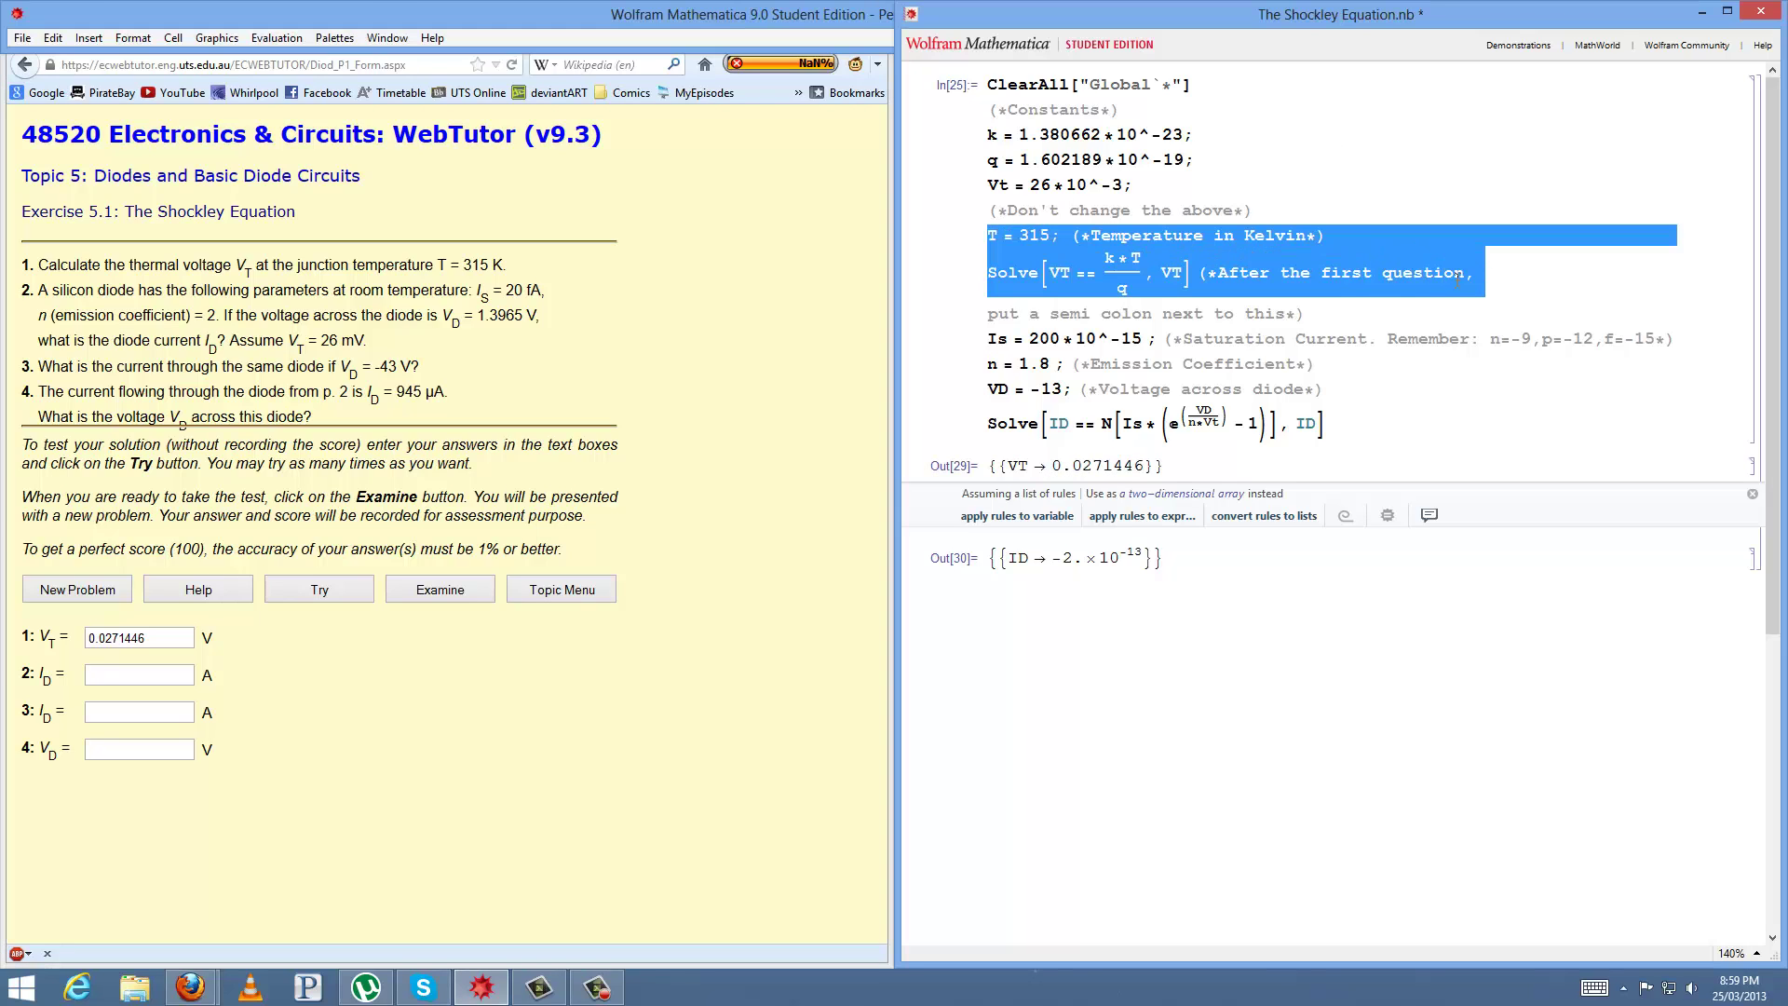
left_click(1073, 244)
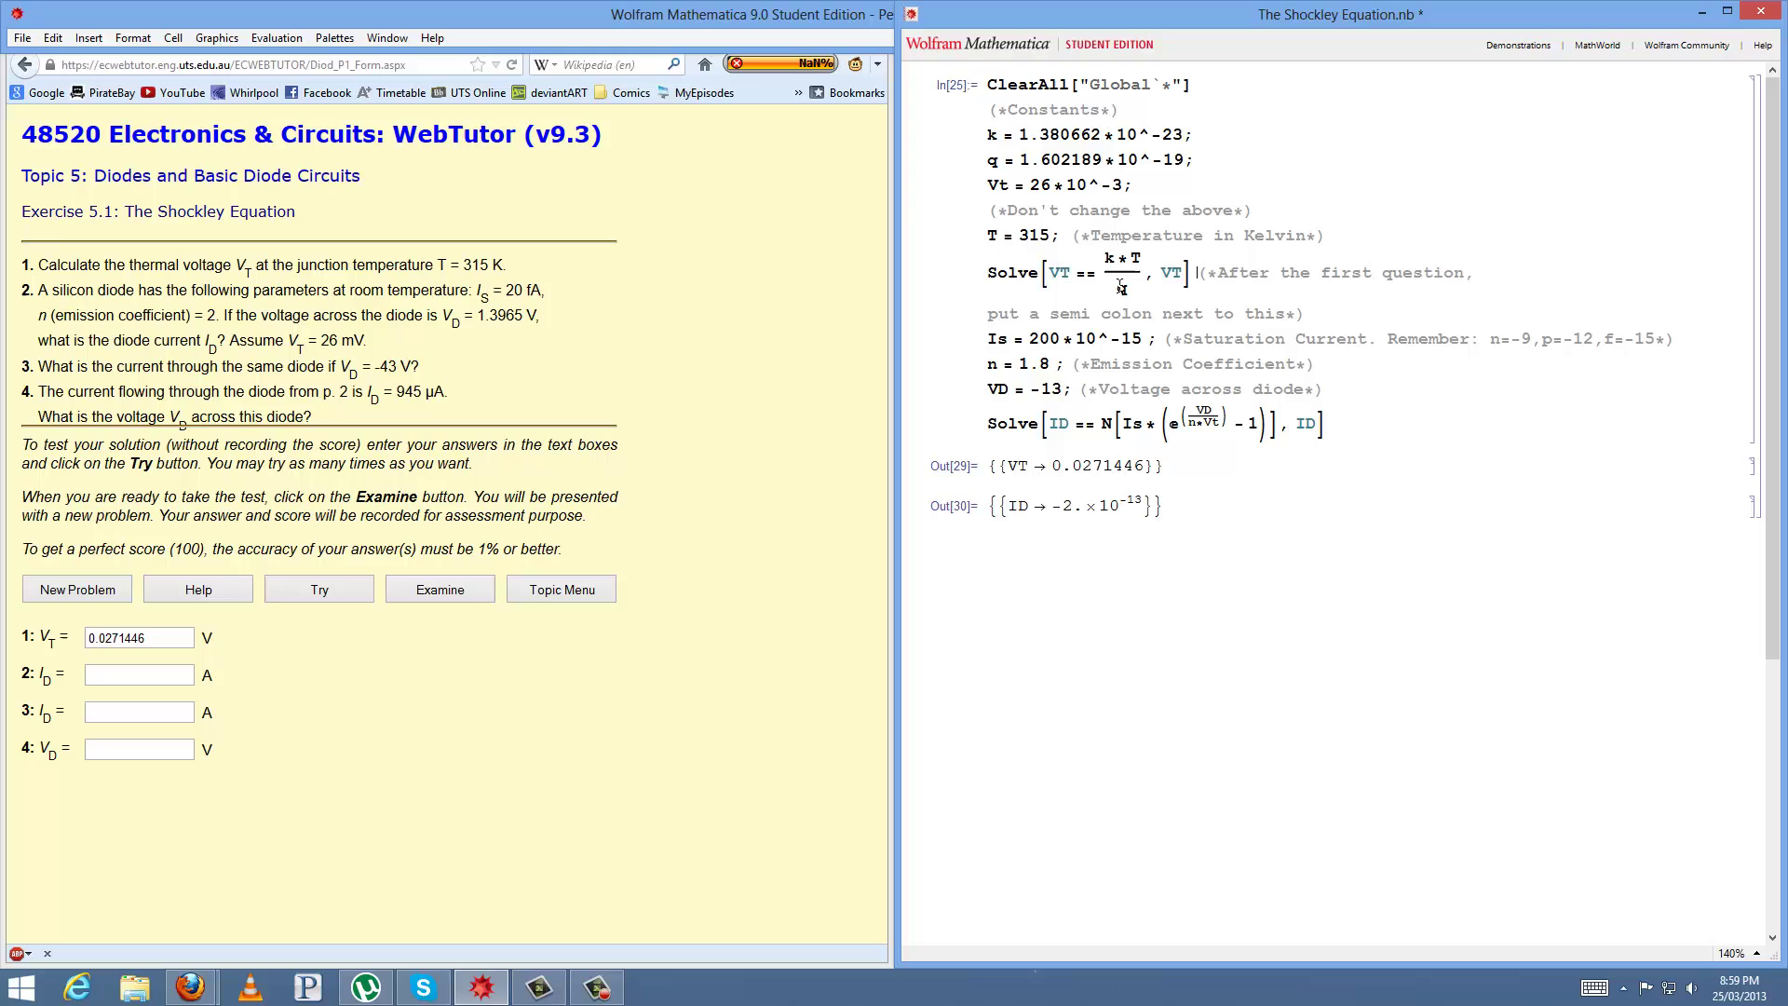
left_click_drag(990, 272, 1197, 275)
left_click(1310, 312)
type(";")
key("shift+Return")
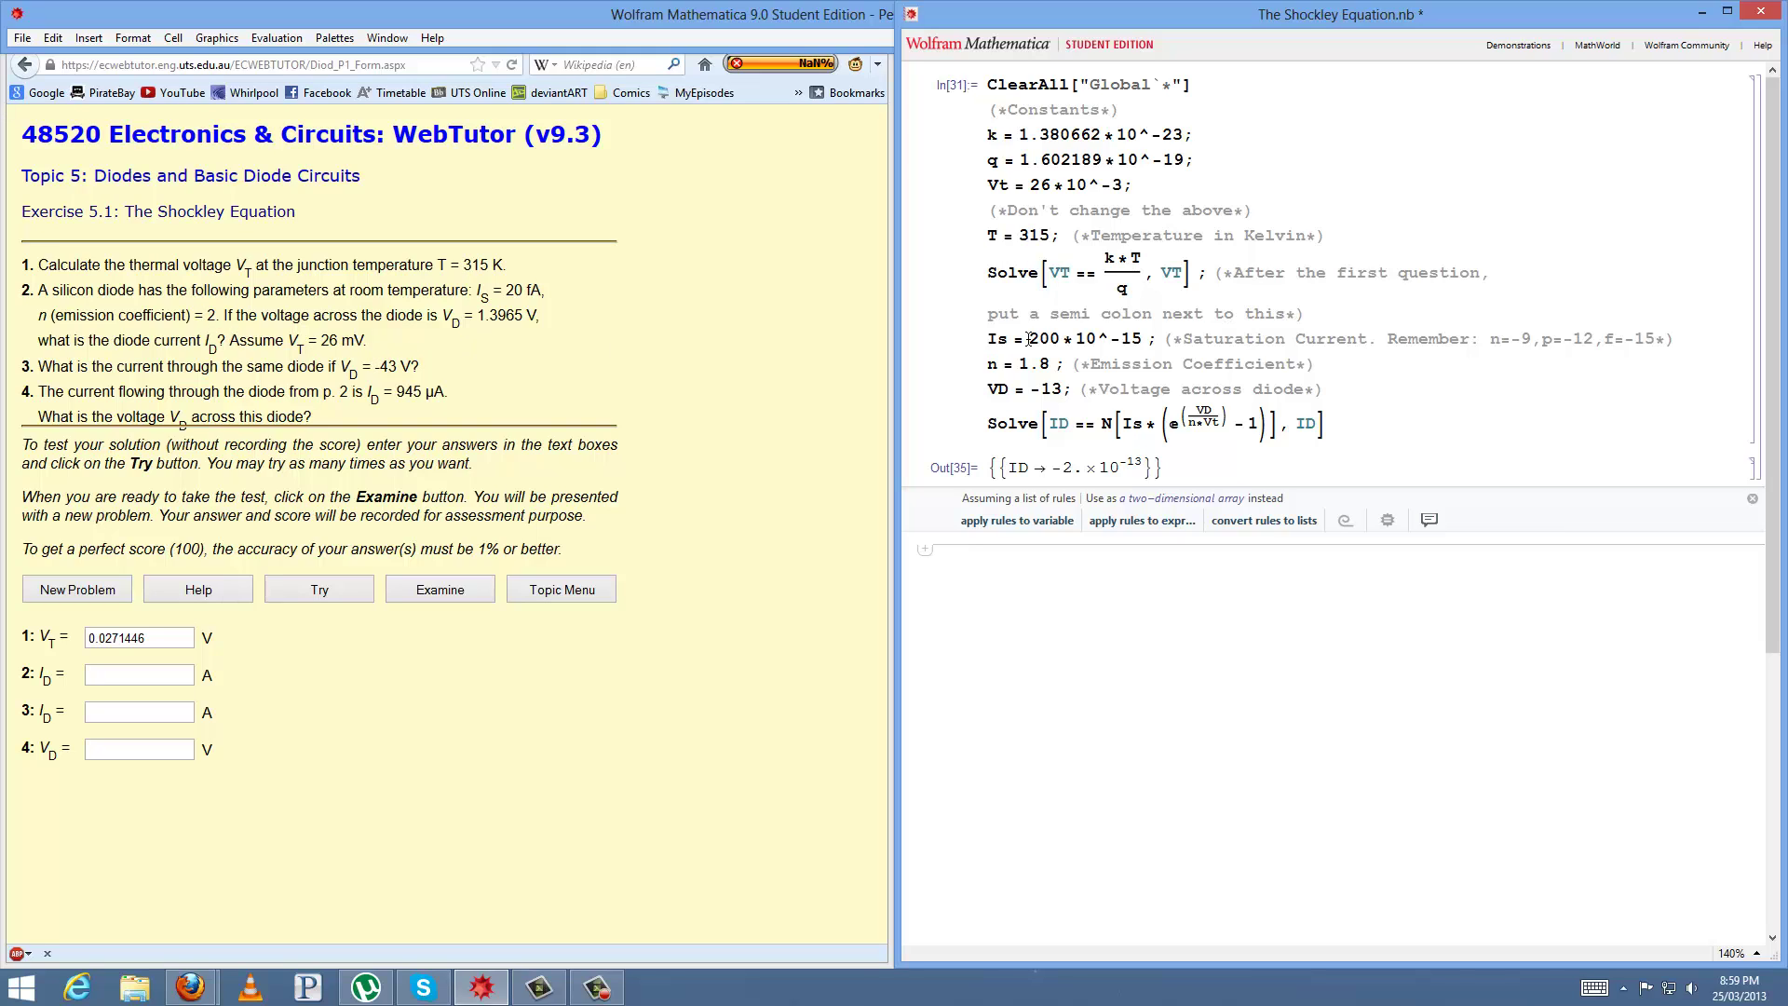
- Set Is to 20×10^-15, n to 2 and VD to 1.3965
left_click_drag(1029, 339, 1062, 339)
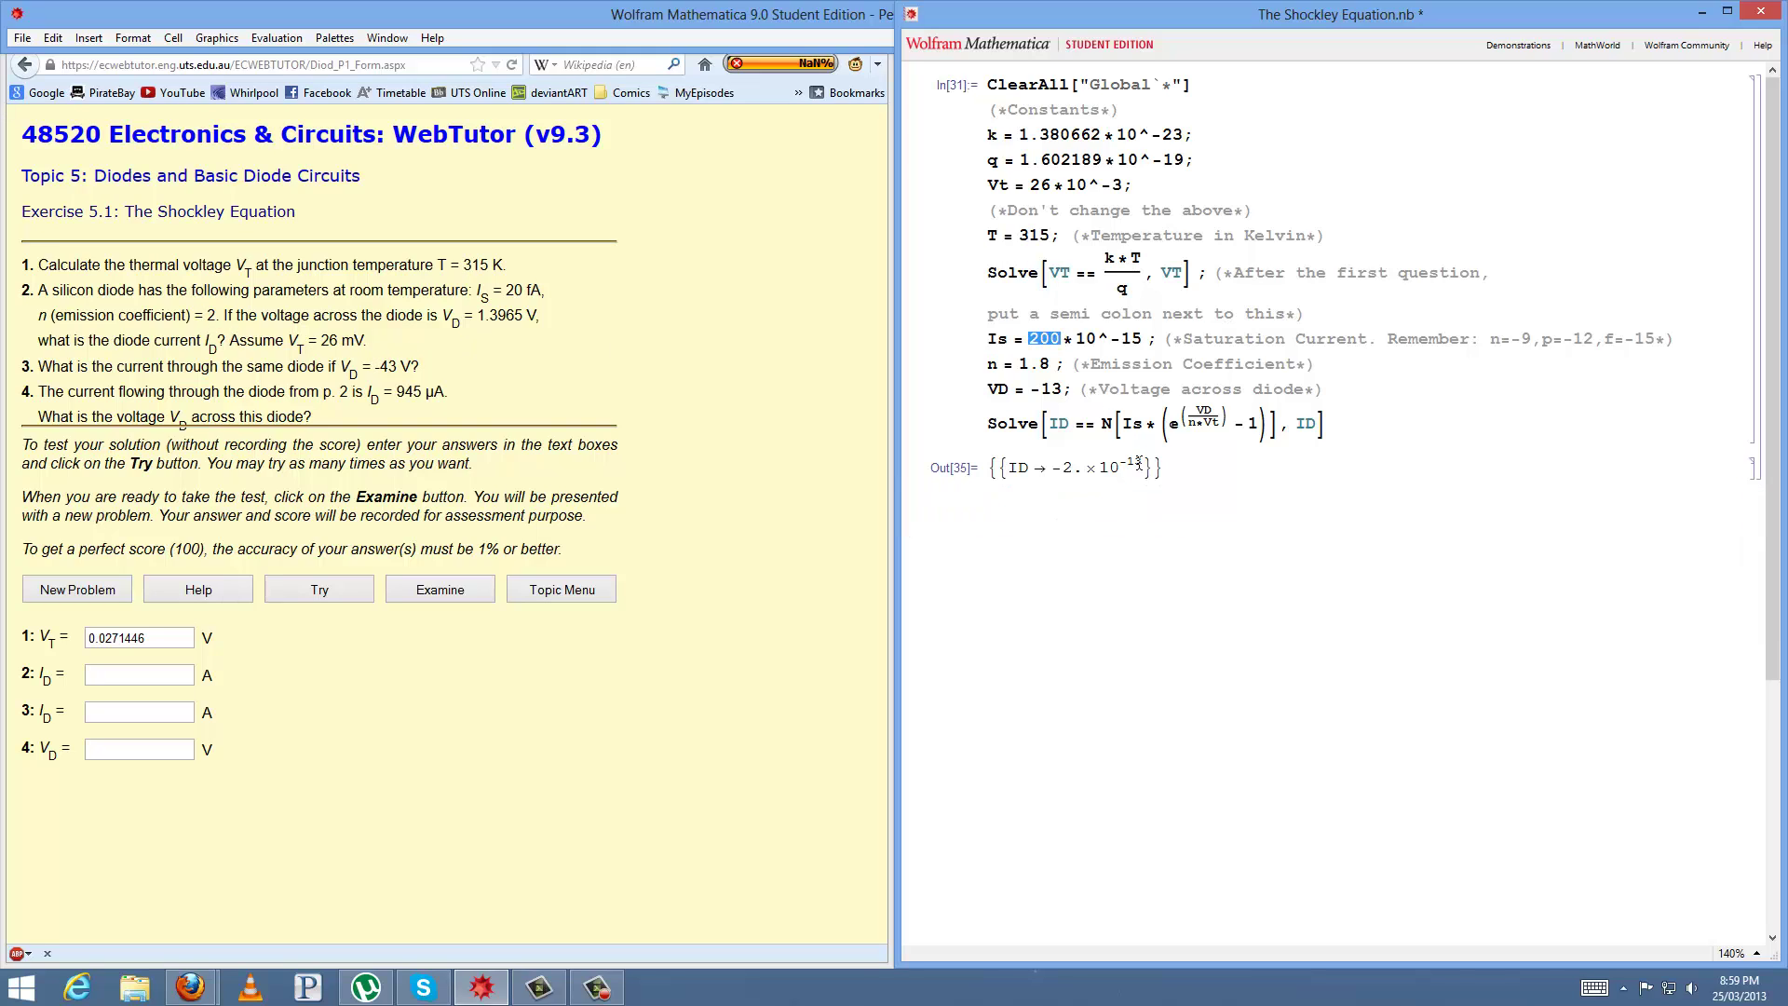
type("20")
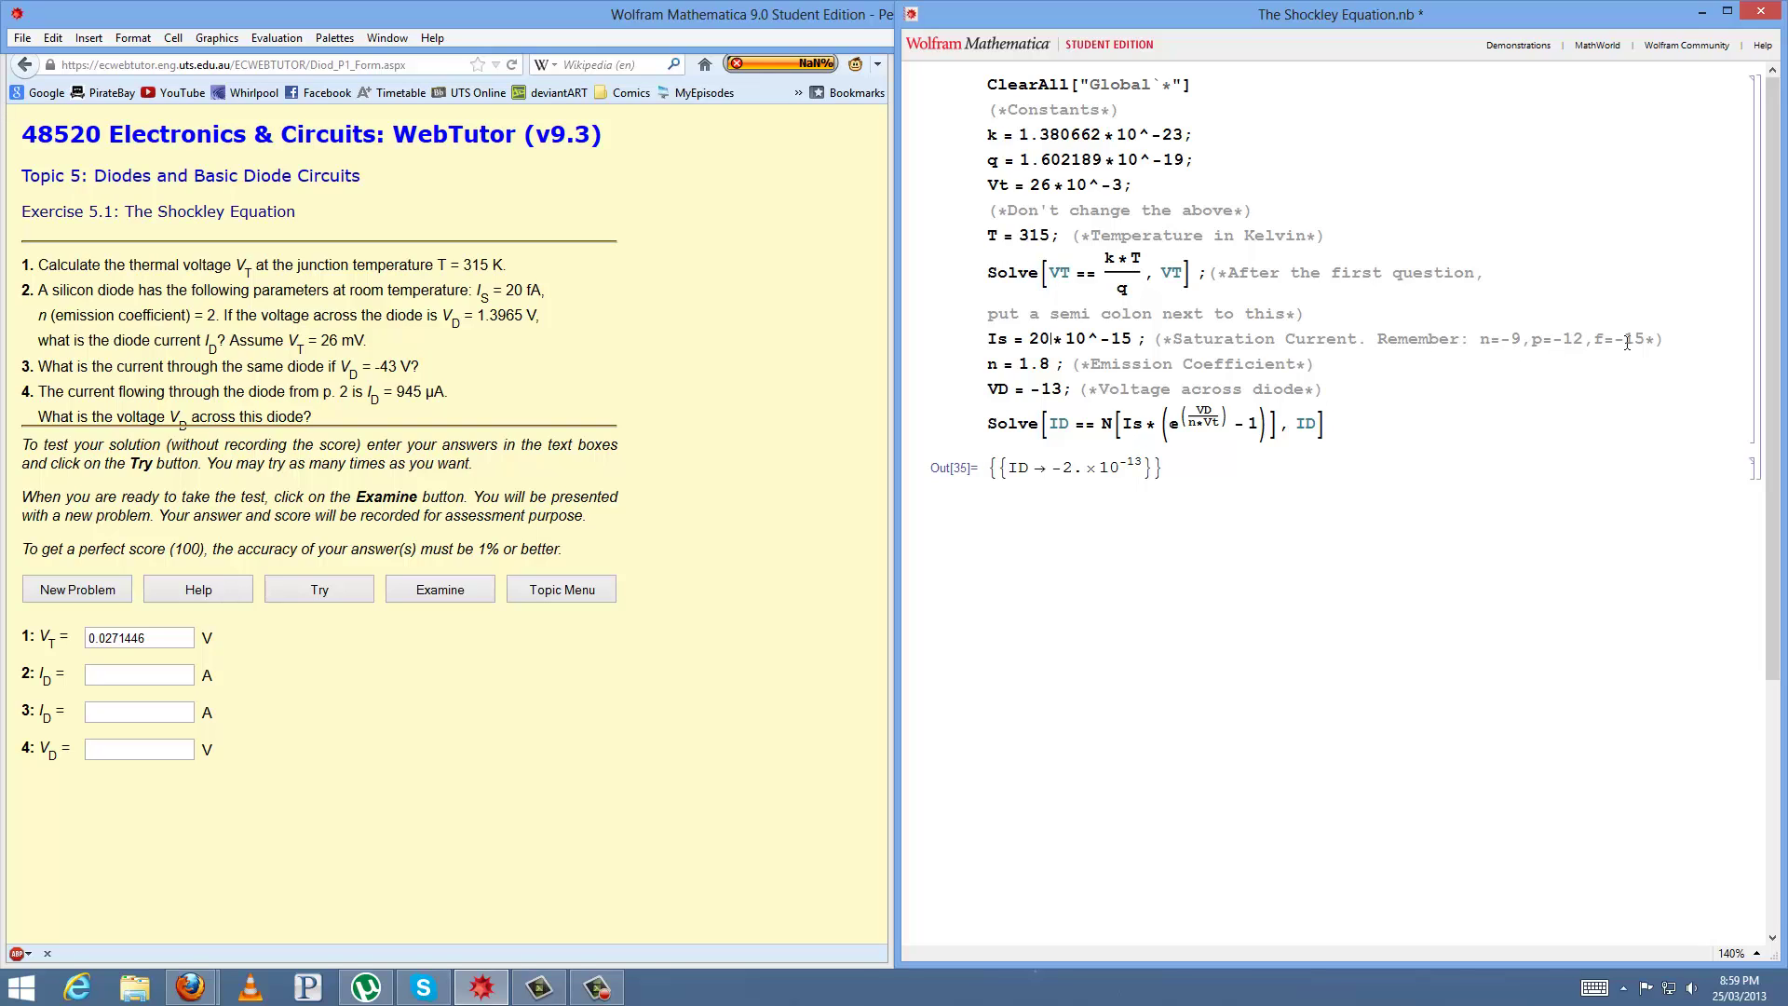
left_click_drag(1099, 339, 1131, 343)
type("-15")
left_click_drag(1111, 338, 1131, 341)
left_click(1110, 362)
left_click_drag(1017, 363, 1045, 363)
type("2")
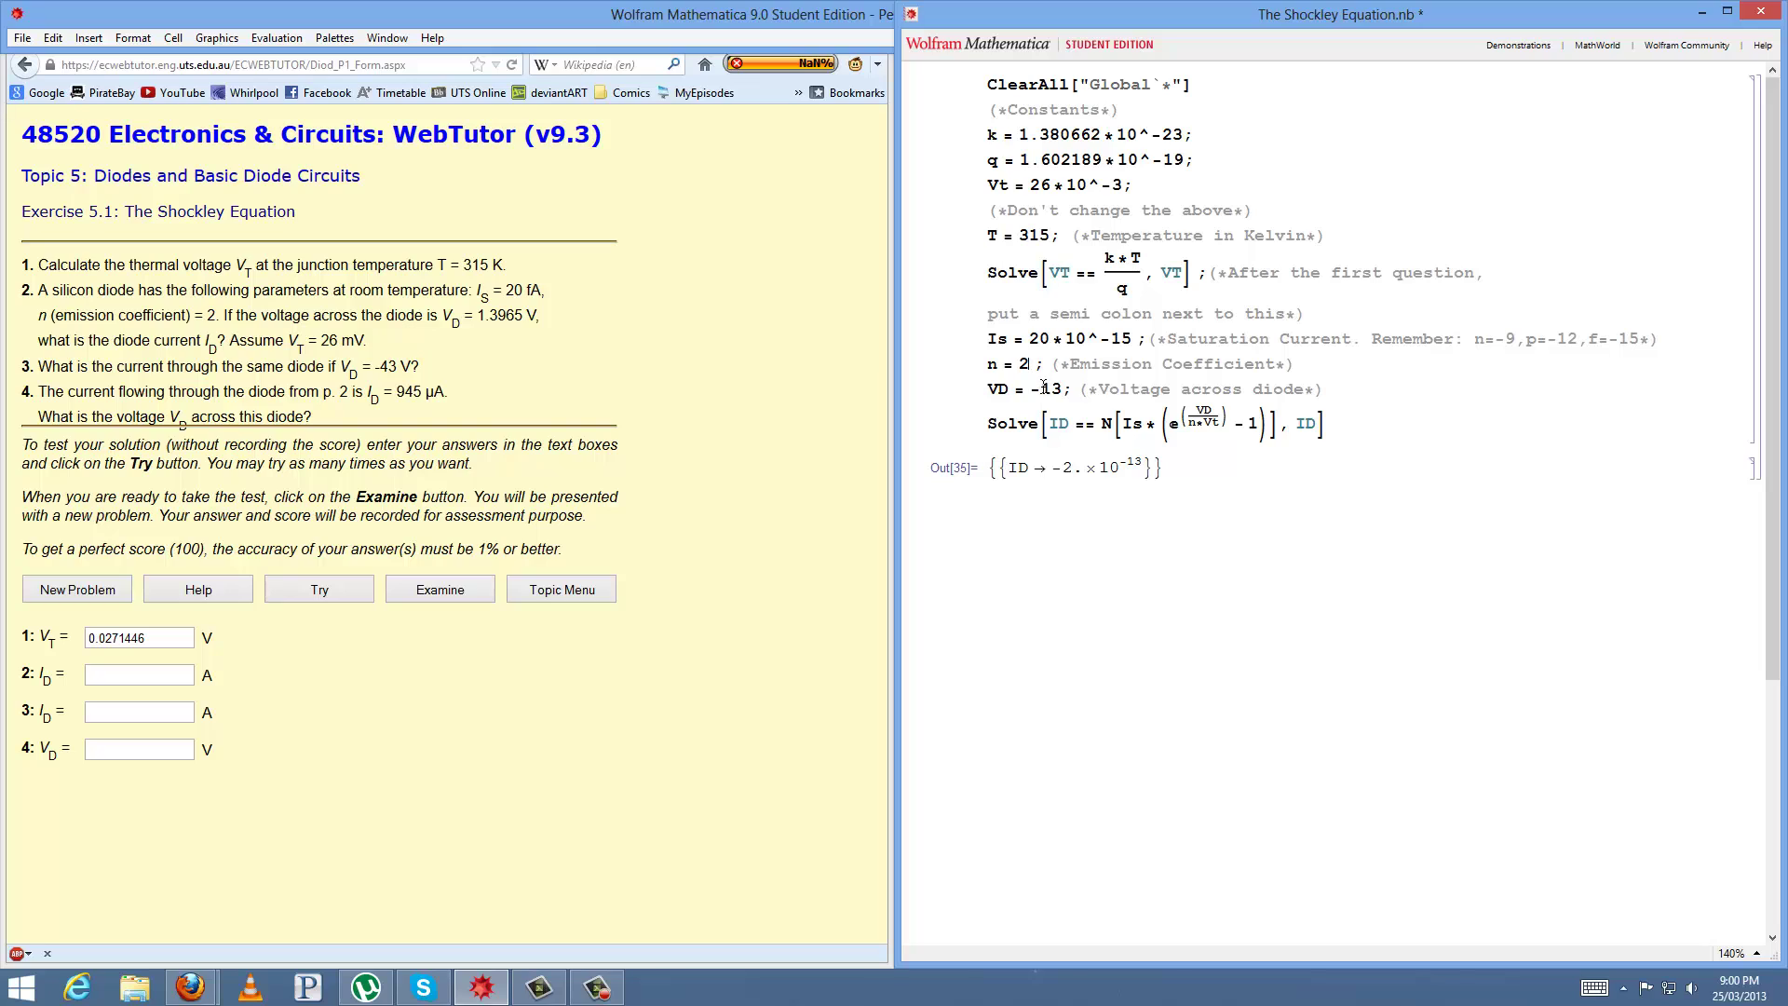
left_click_drag(1028, 389, 1066, 388)
type("1.3965")
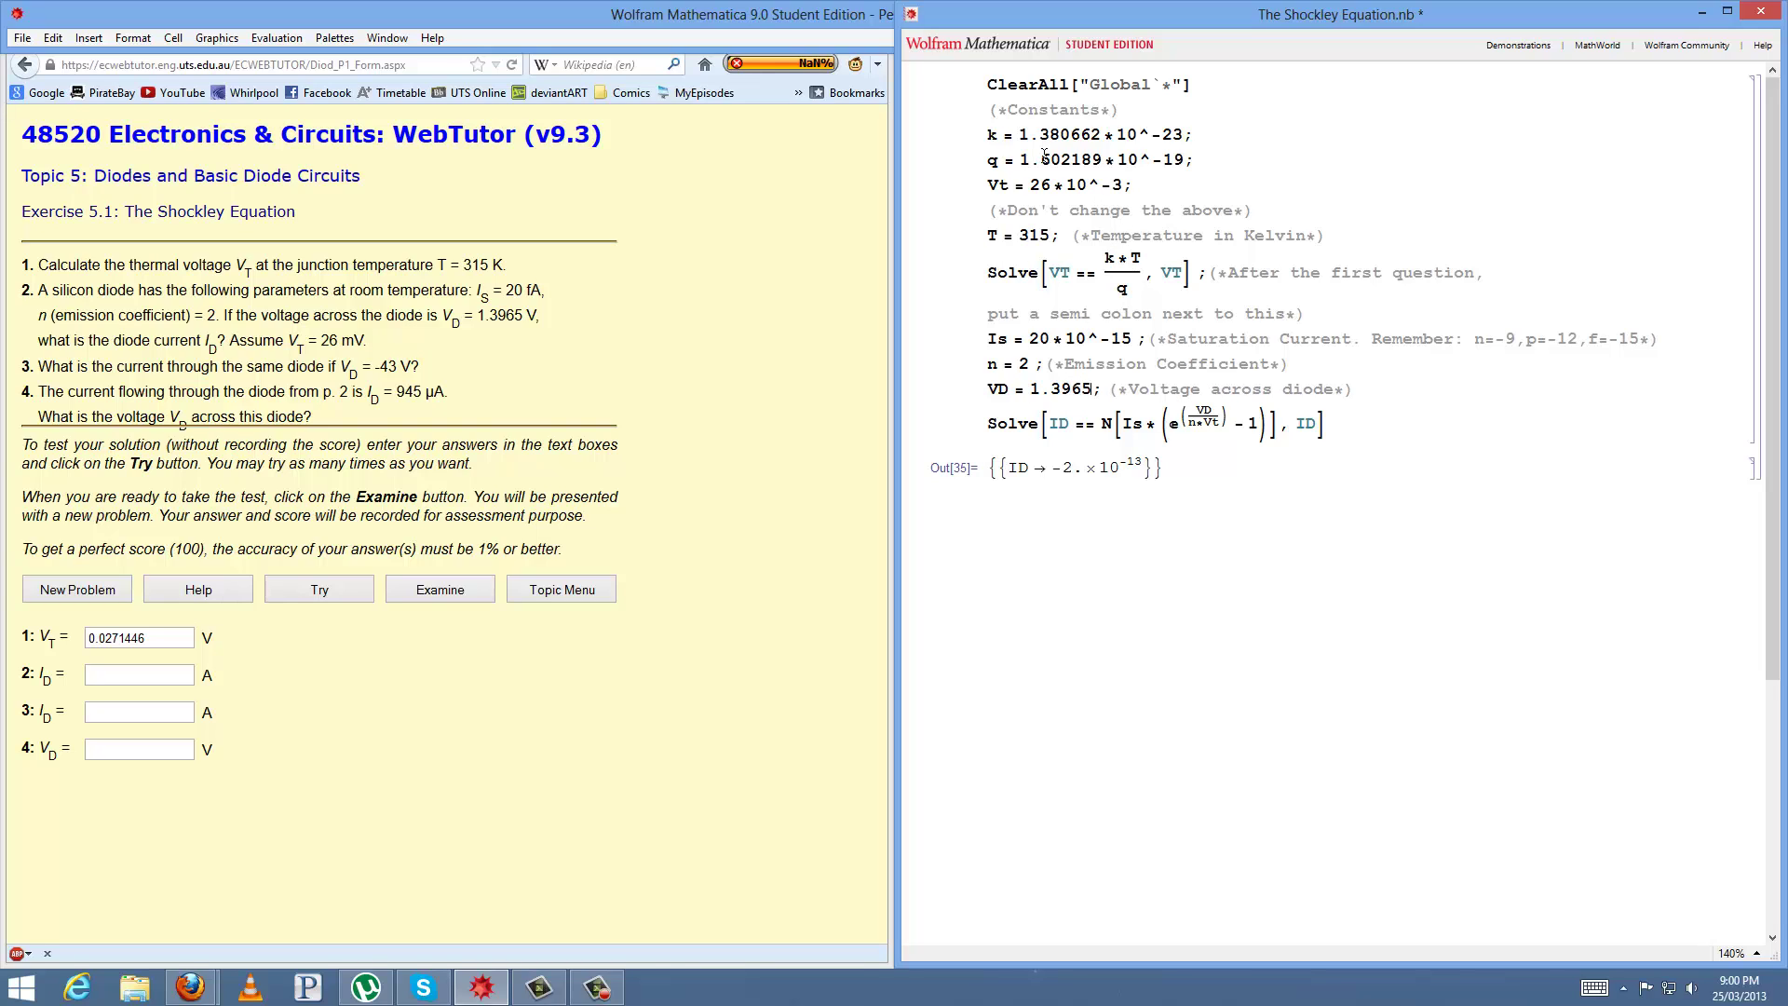
left_click_drag(1028, 185, 1053, 186)
left_click(1073, 185)
- Re-evaluate and enter the ID result 0.00921176 as the second answer
left_click_drag(989, 428, 1329, 427)
left_click(1248, 365)
key("shift+Return")
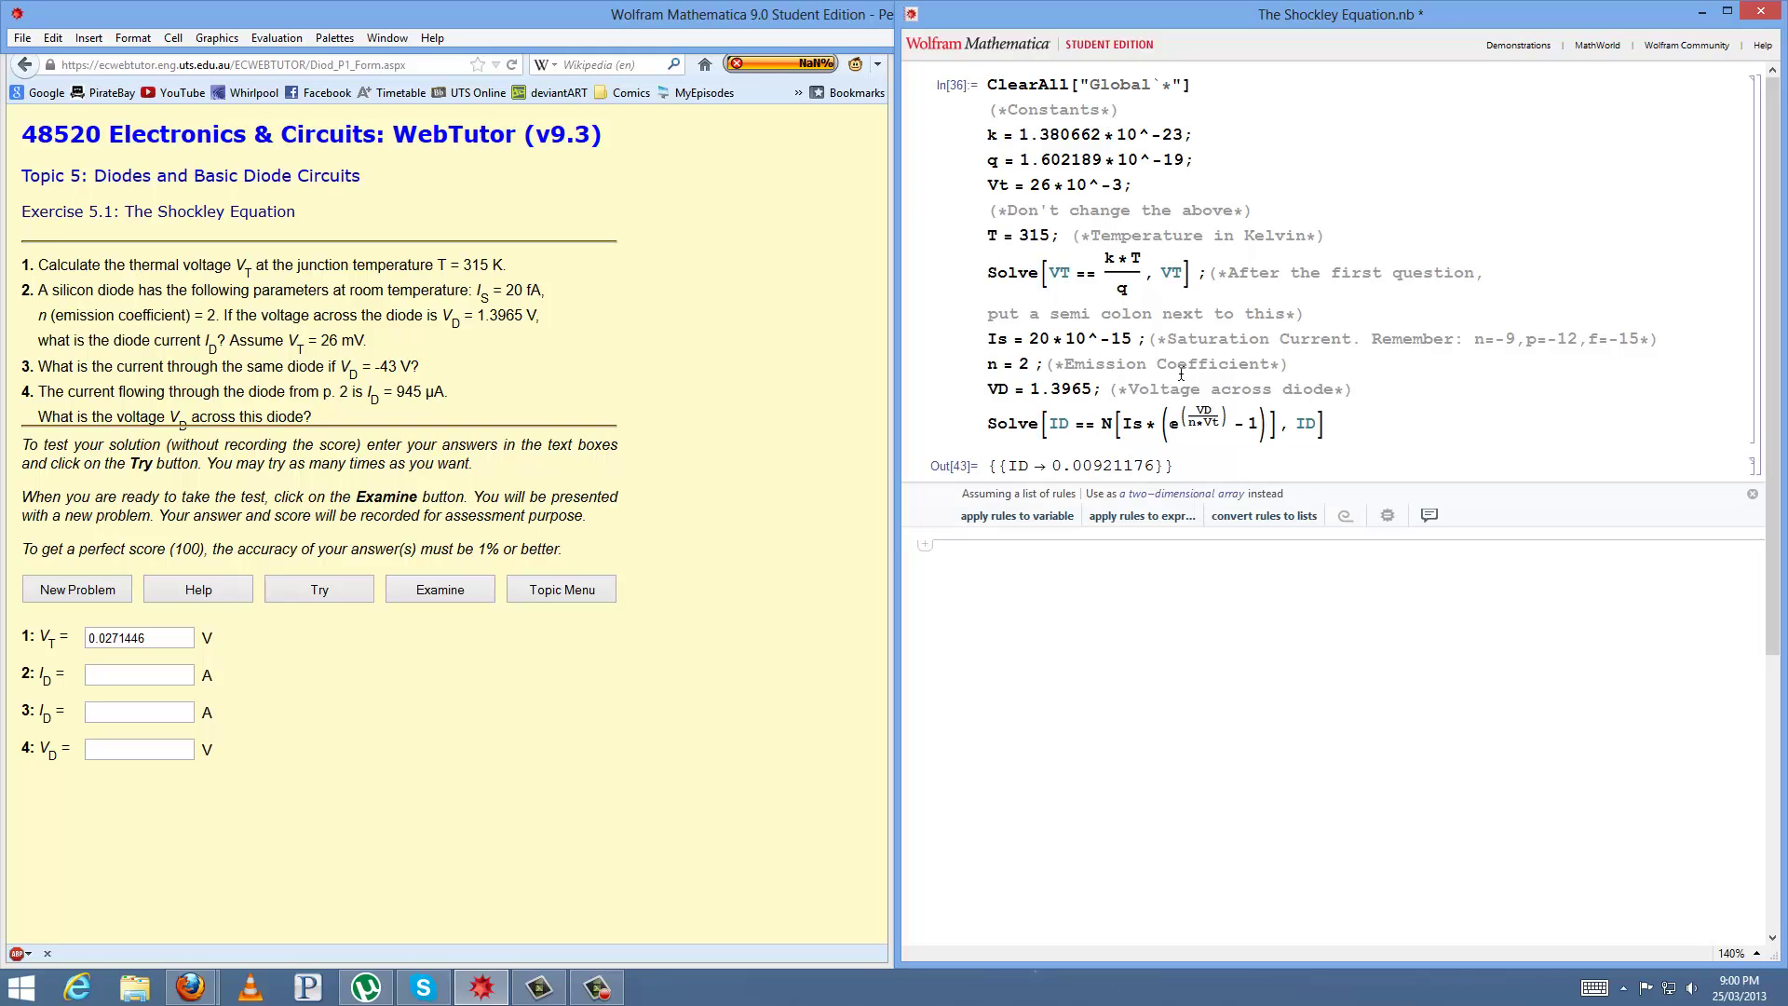
left_click_drag(1097, 465, 1153, 463)
key("ctrl+c")
left_click(26, 670)
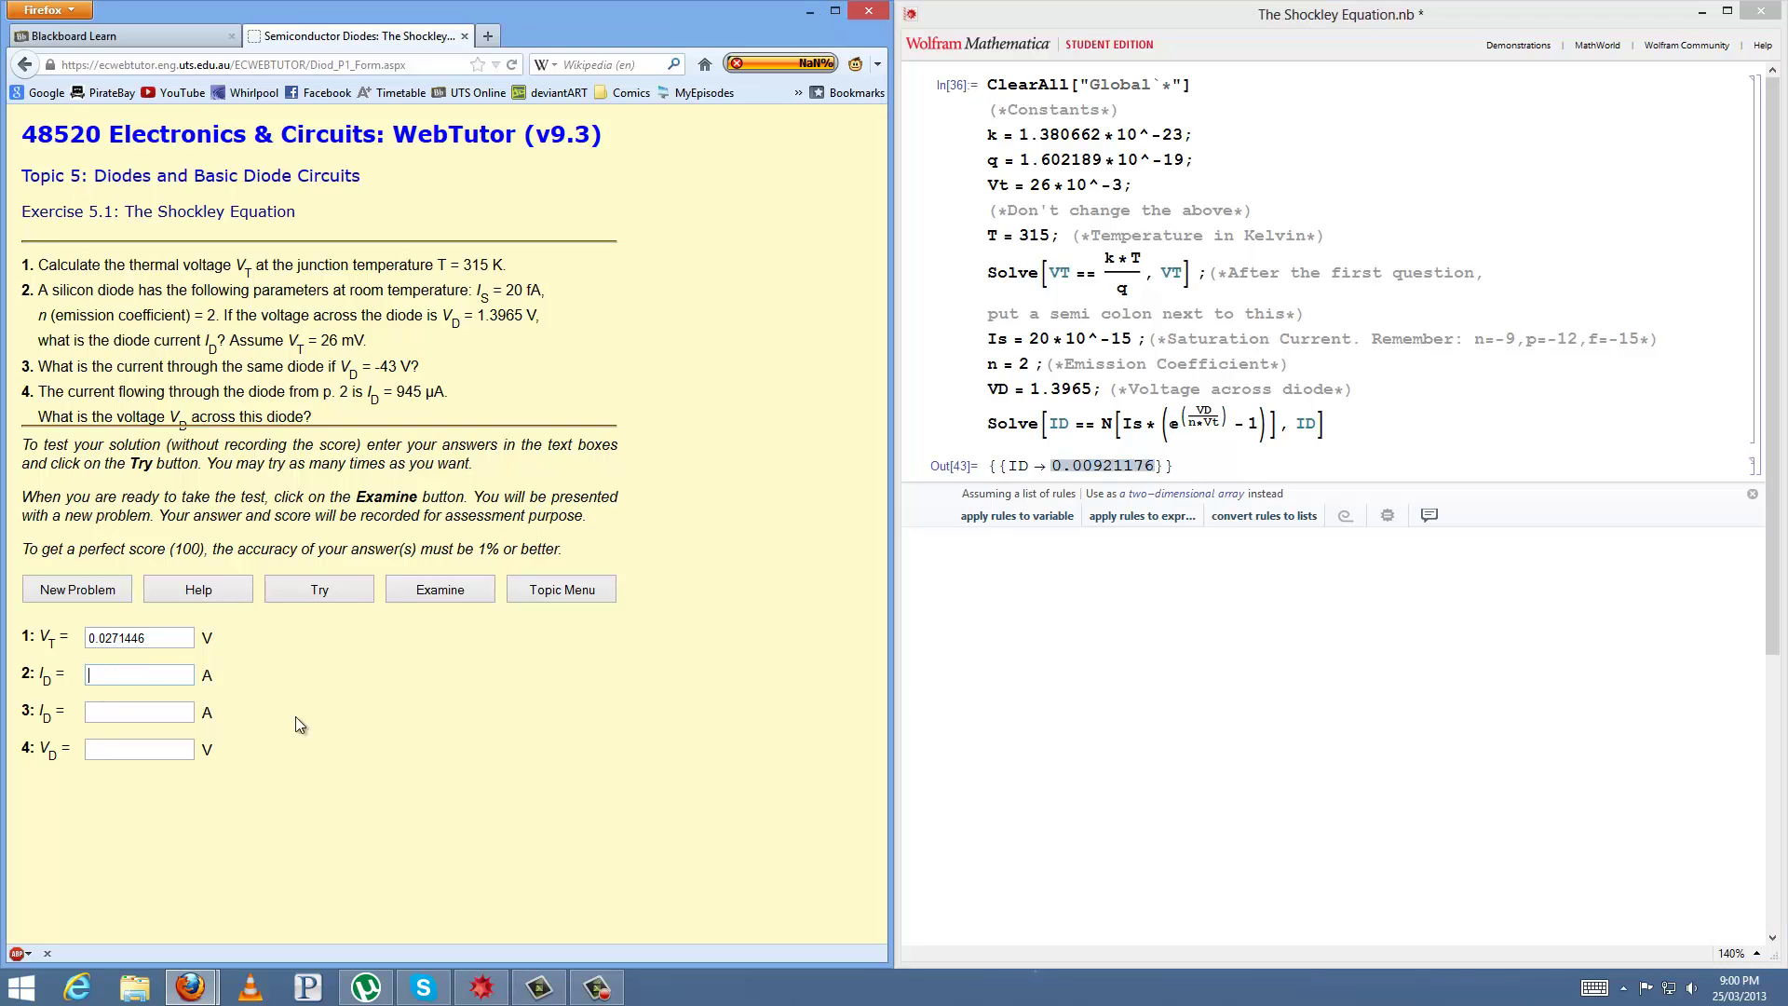
key("ctrl+v")
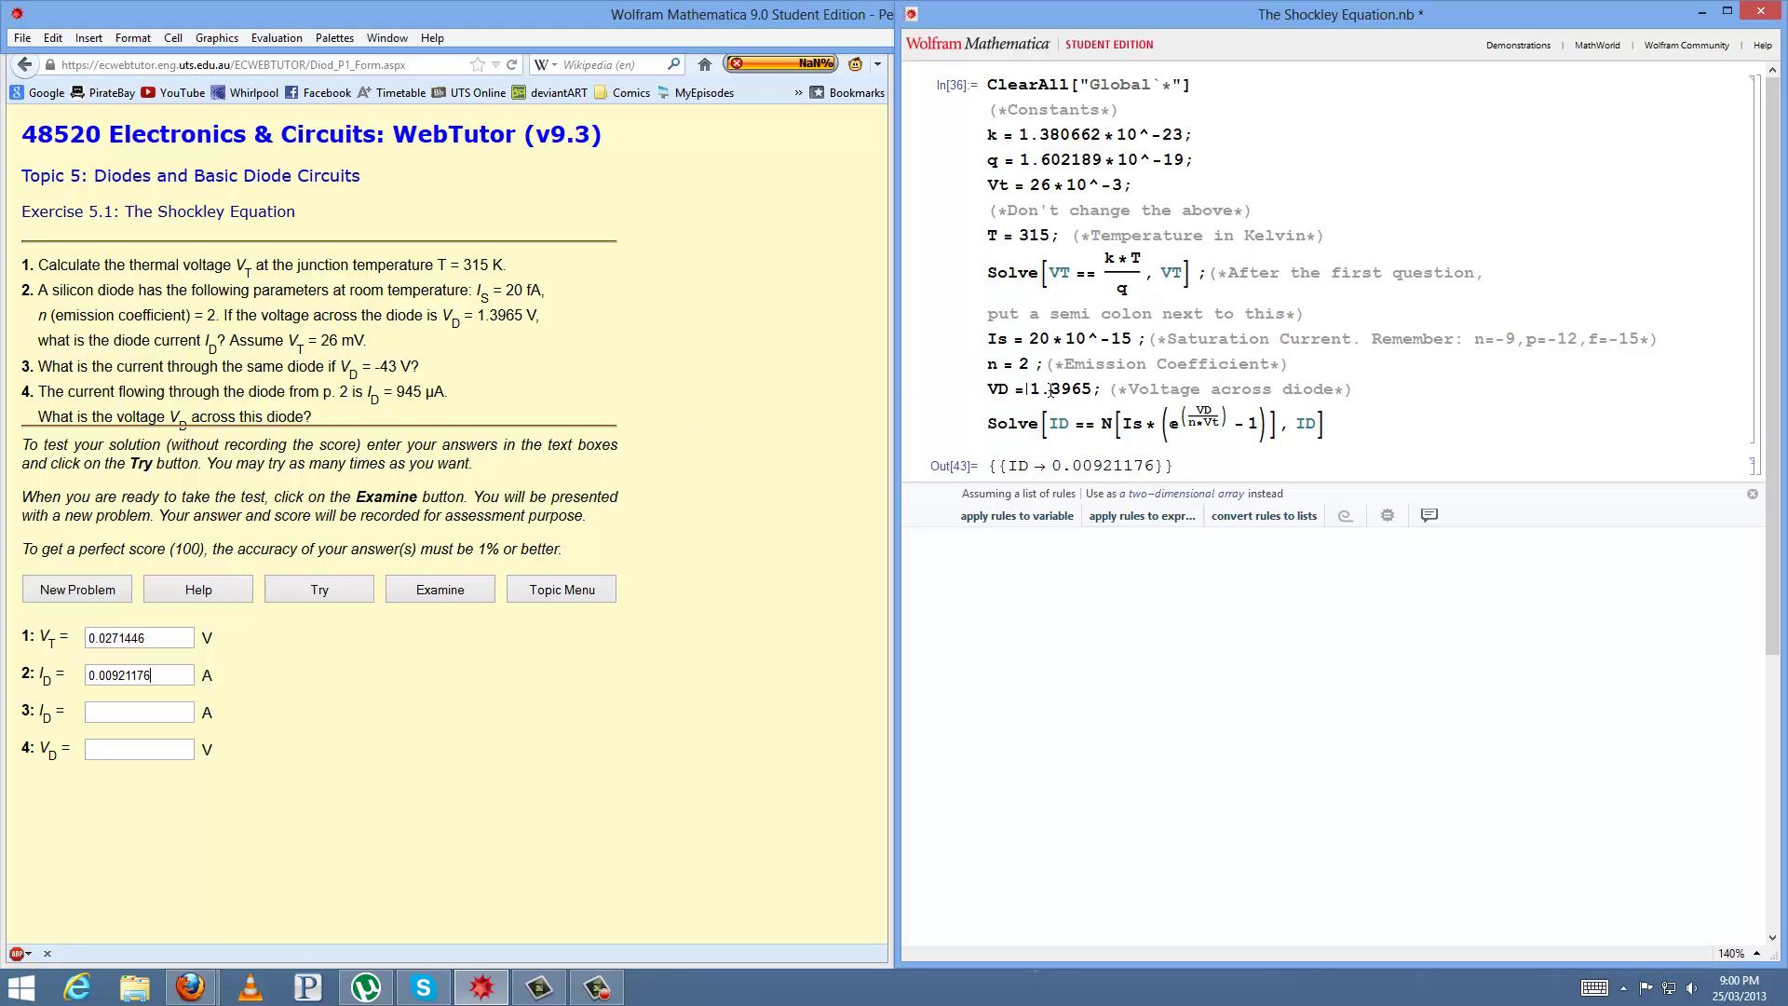
- Set VD to -43, re-evaluate, and enter 2E-14 in the third answer box
left_click_drag(1029, 391, 1094, 391)
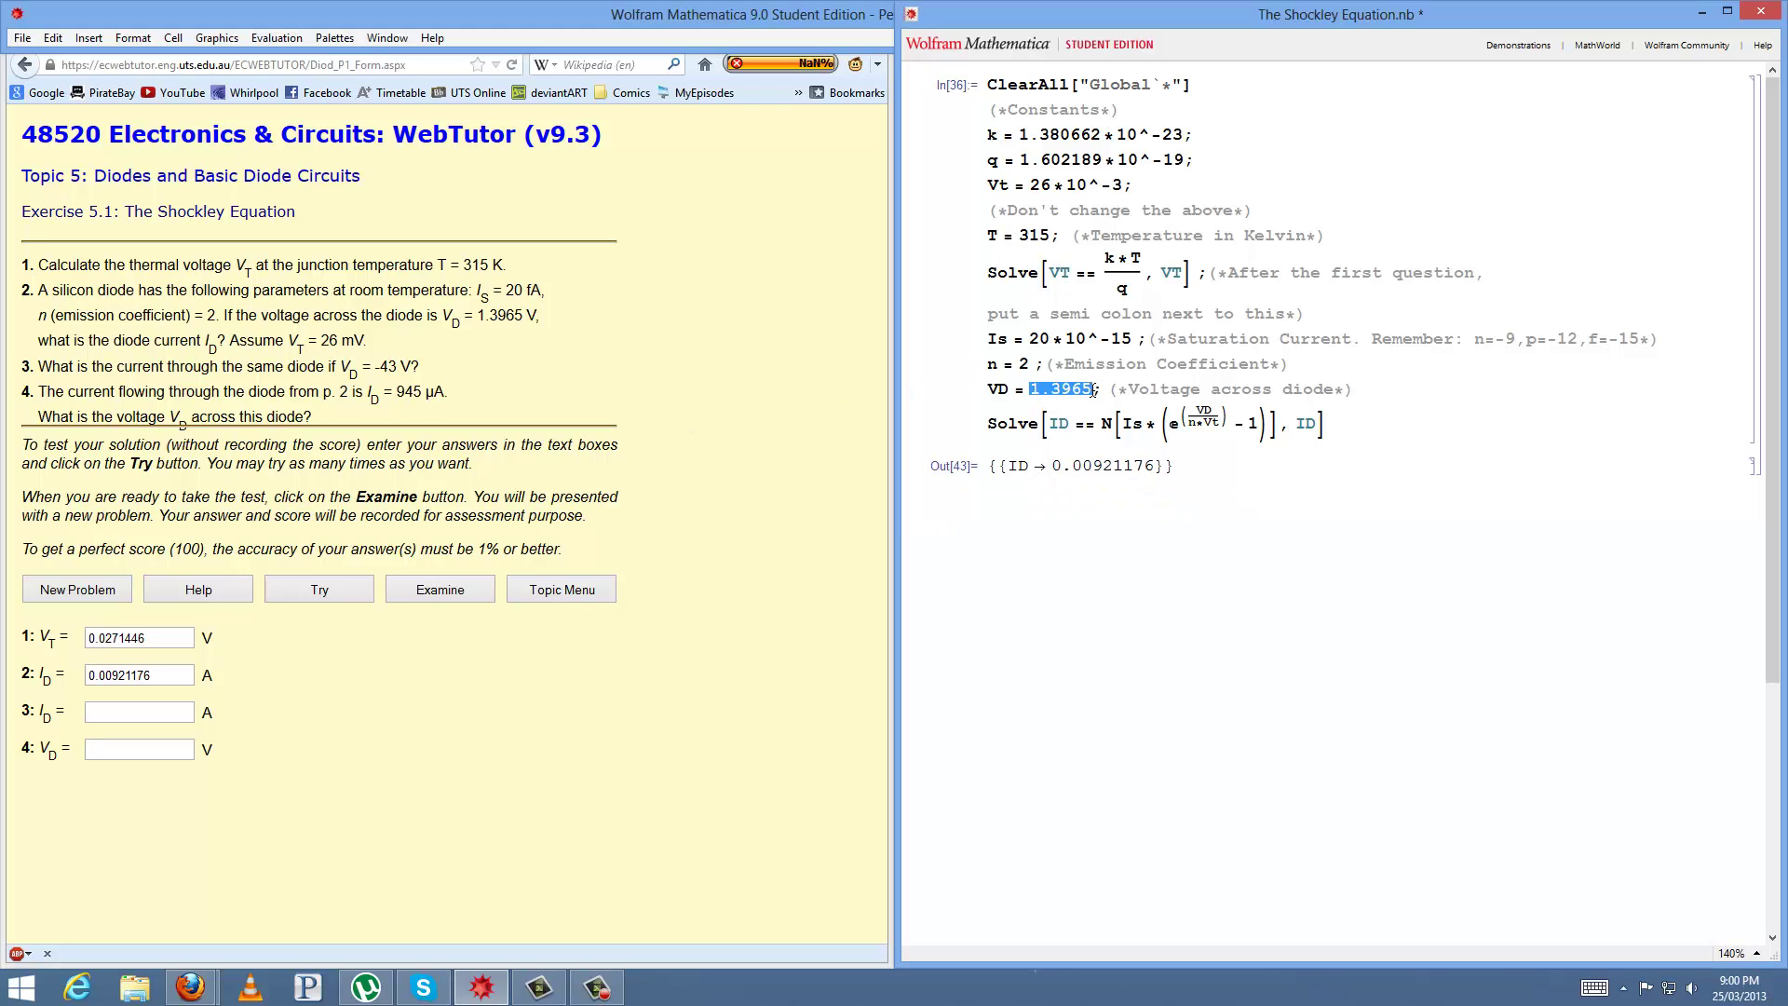
type("-43")
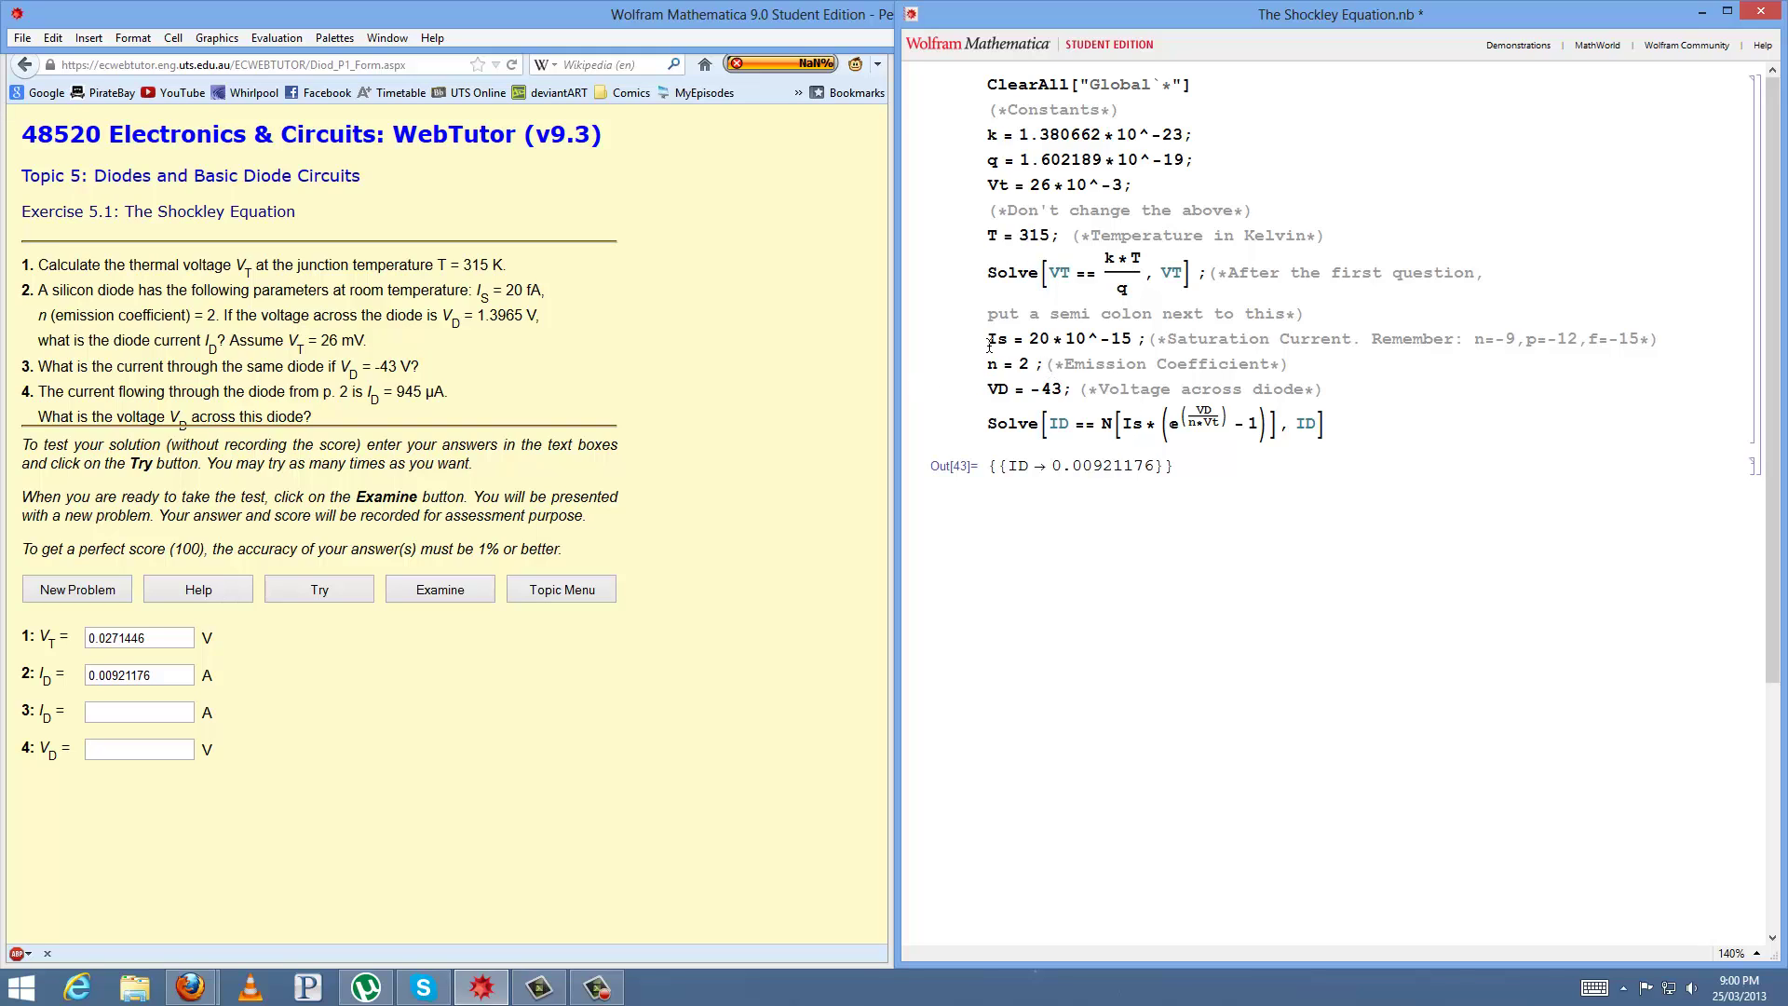
key("shift+Return")
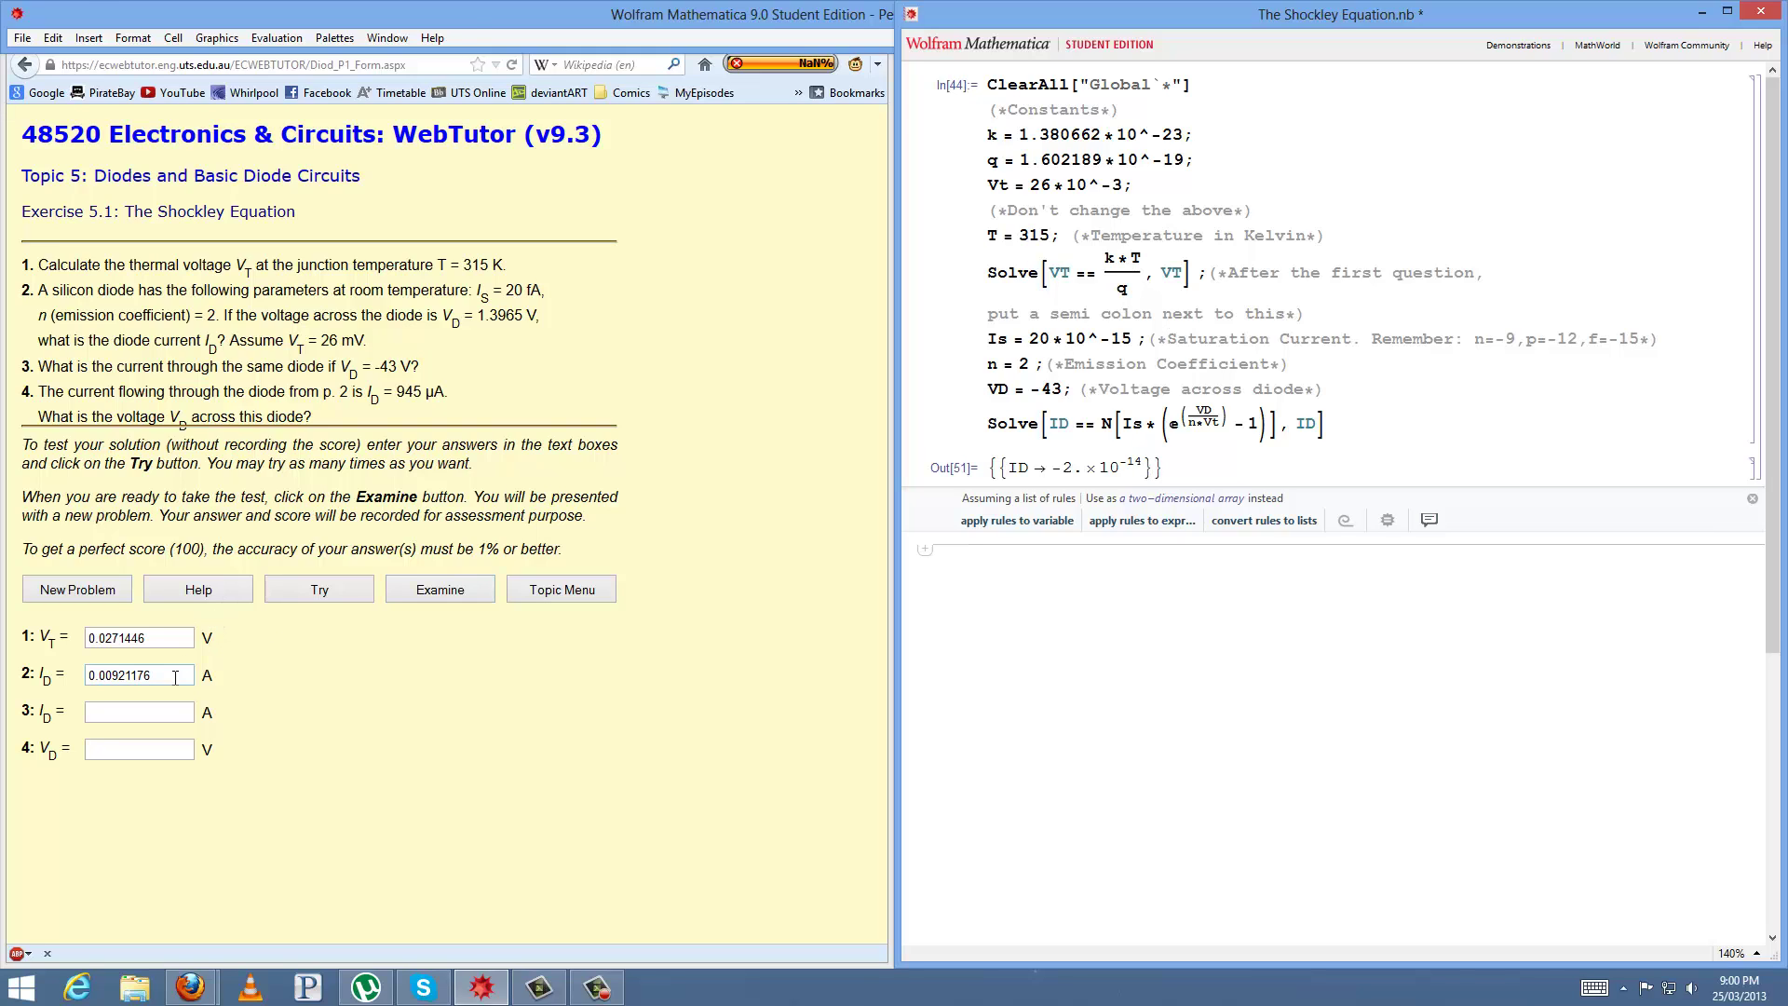
left_click(153, 710)
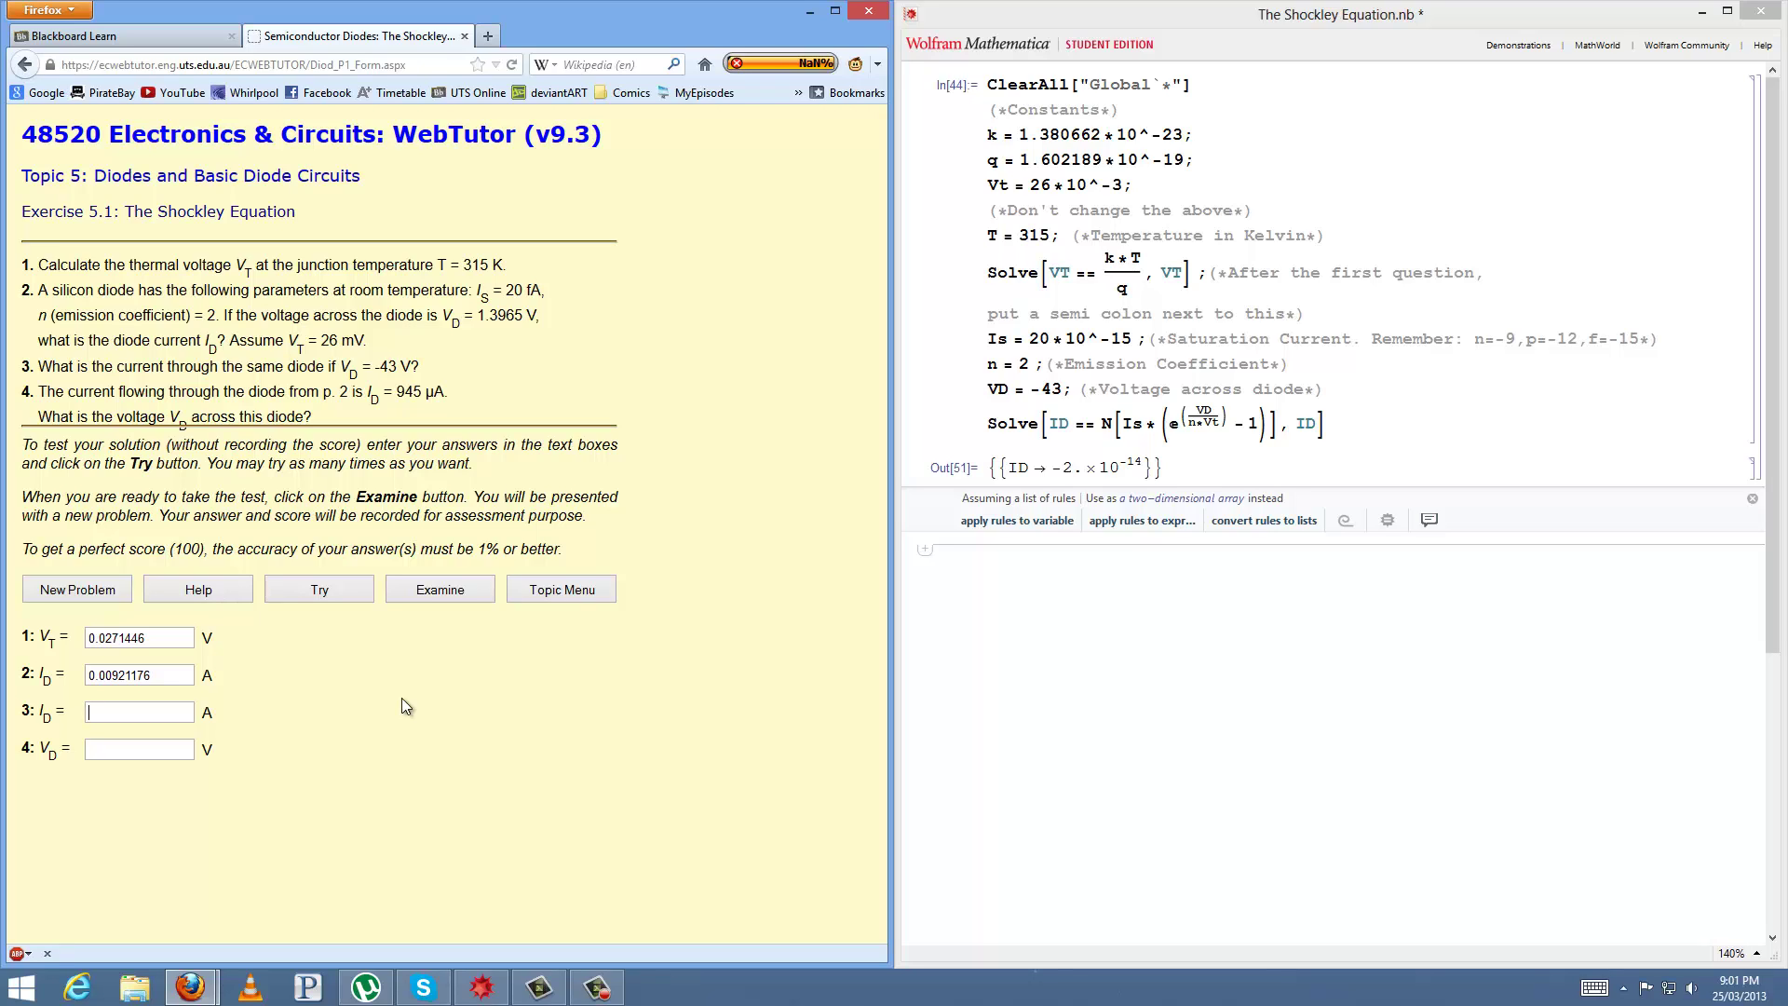
type("2E-14")
- Change the final Solve's target variable from ID to VD
left_click_drag(987, 424, 1316, 424)
left_click(1307, 423)
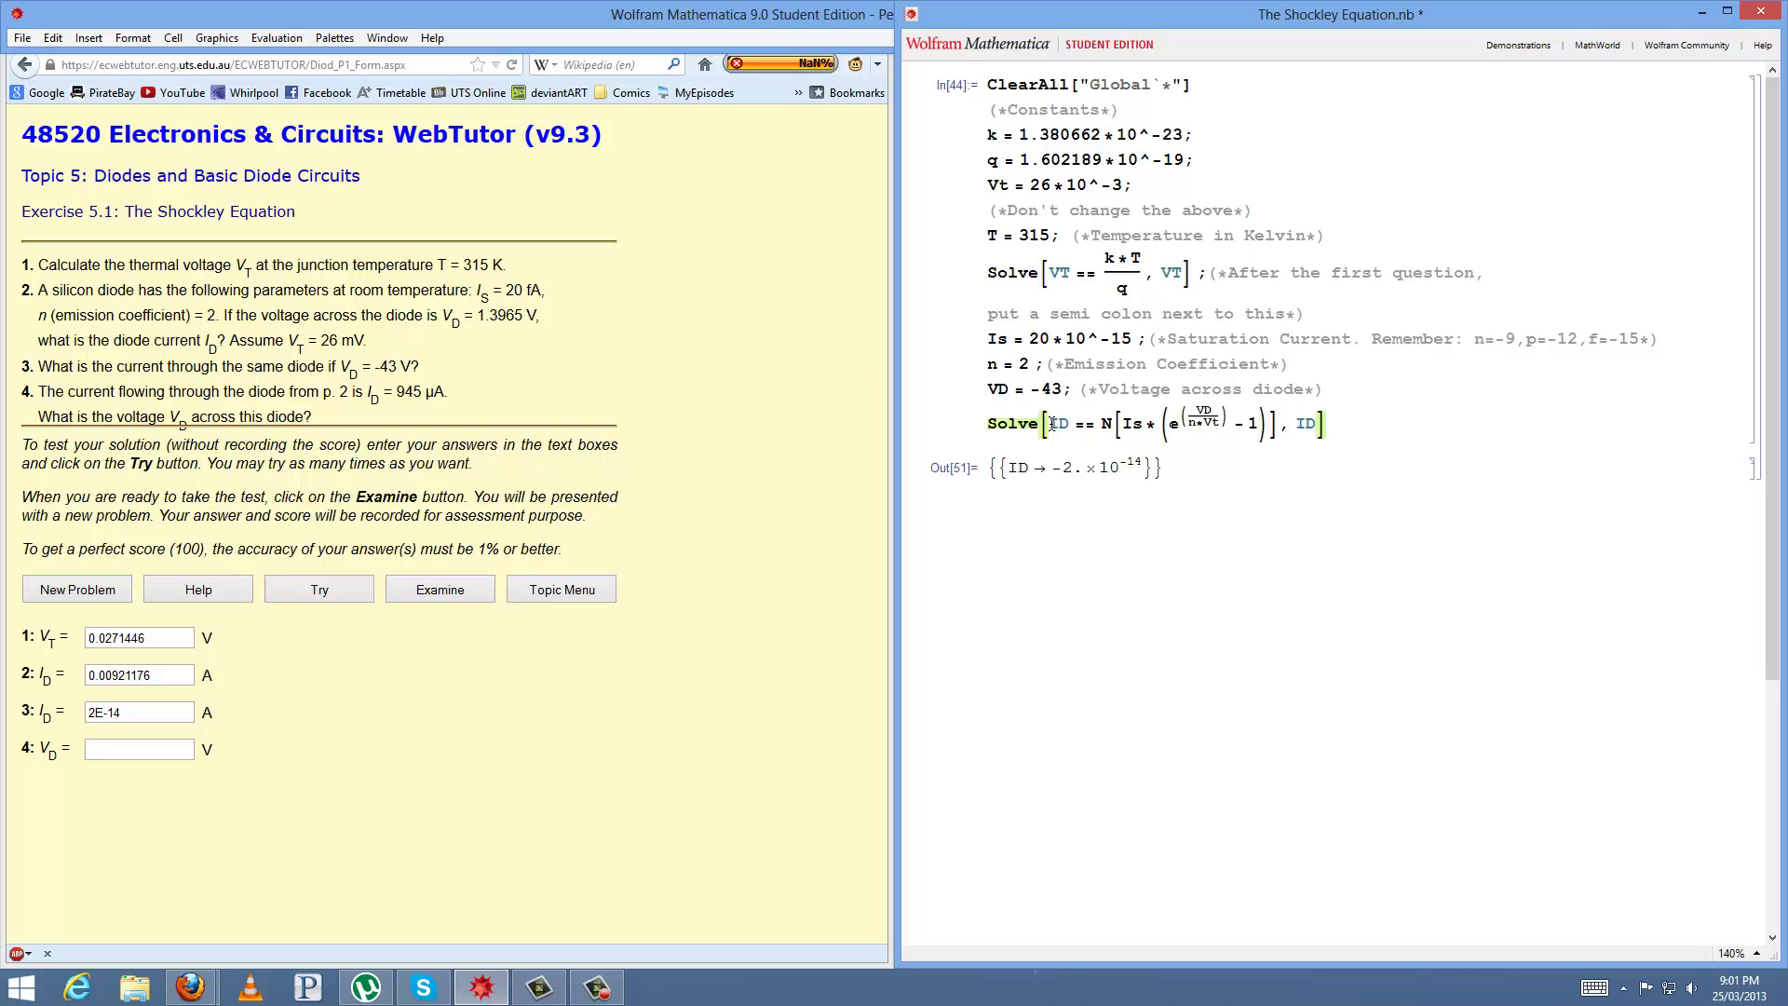
key("Left")
key("Left")
key("Left")
key("Left")
key("Left")
key("Left")
key("Left")
key("Left")
key("Left")
key("Left")
left_click(1071, 423)
left_click(1293, 426)
type("VD")
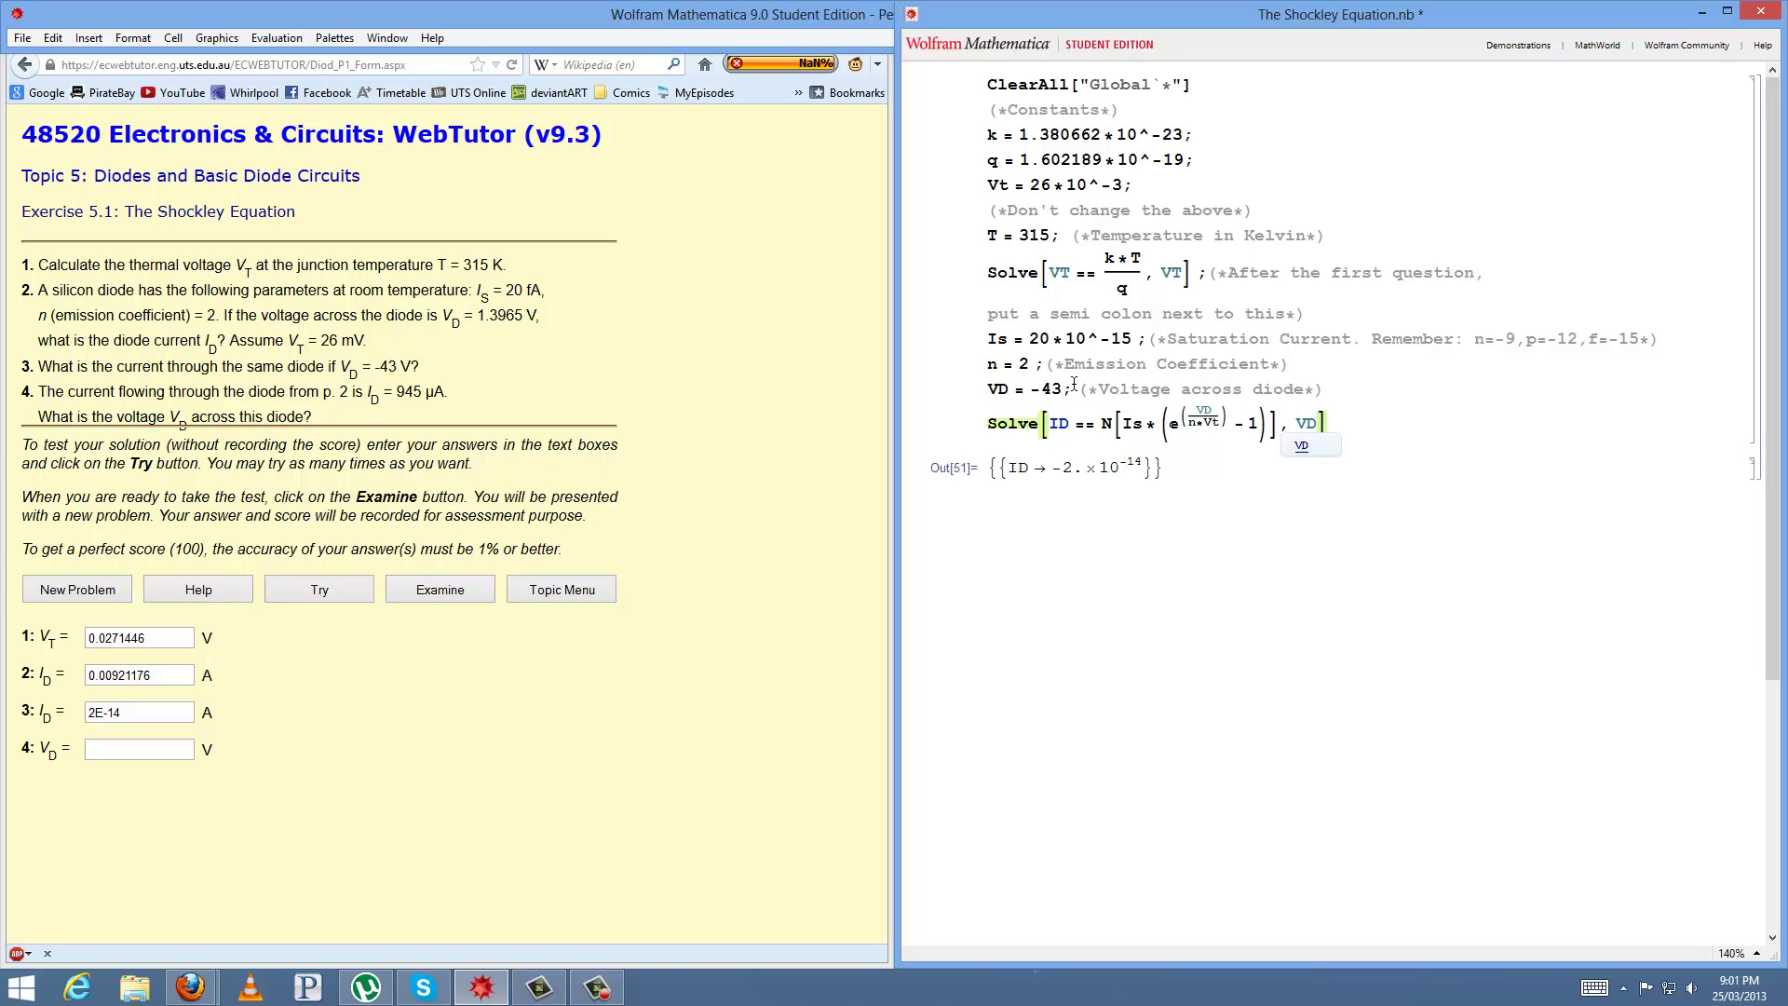
- Remove the comment markers from the VD = -43 line
left_click(992, 391)
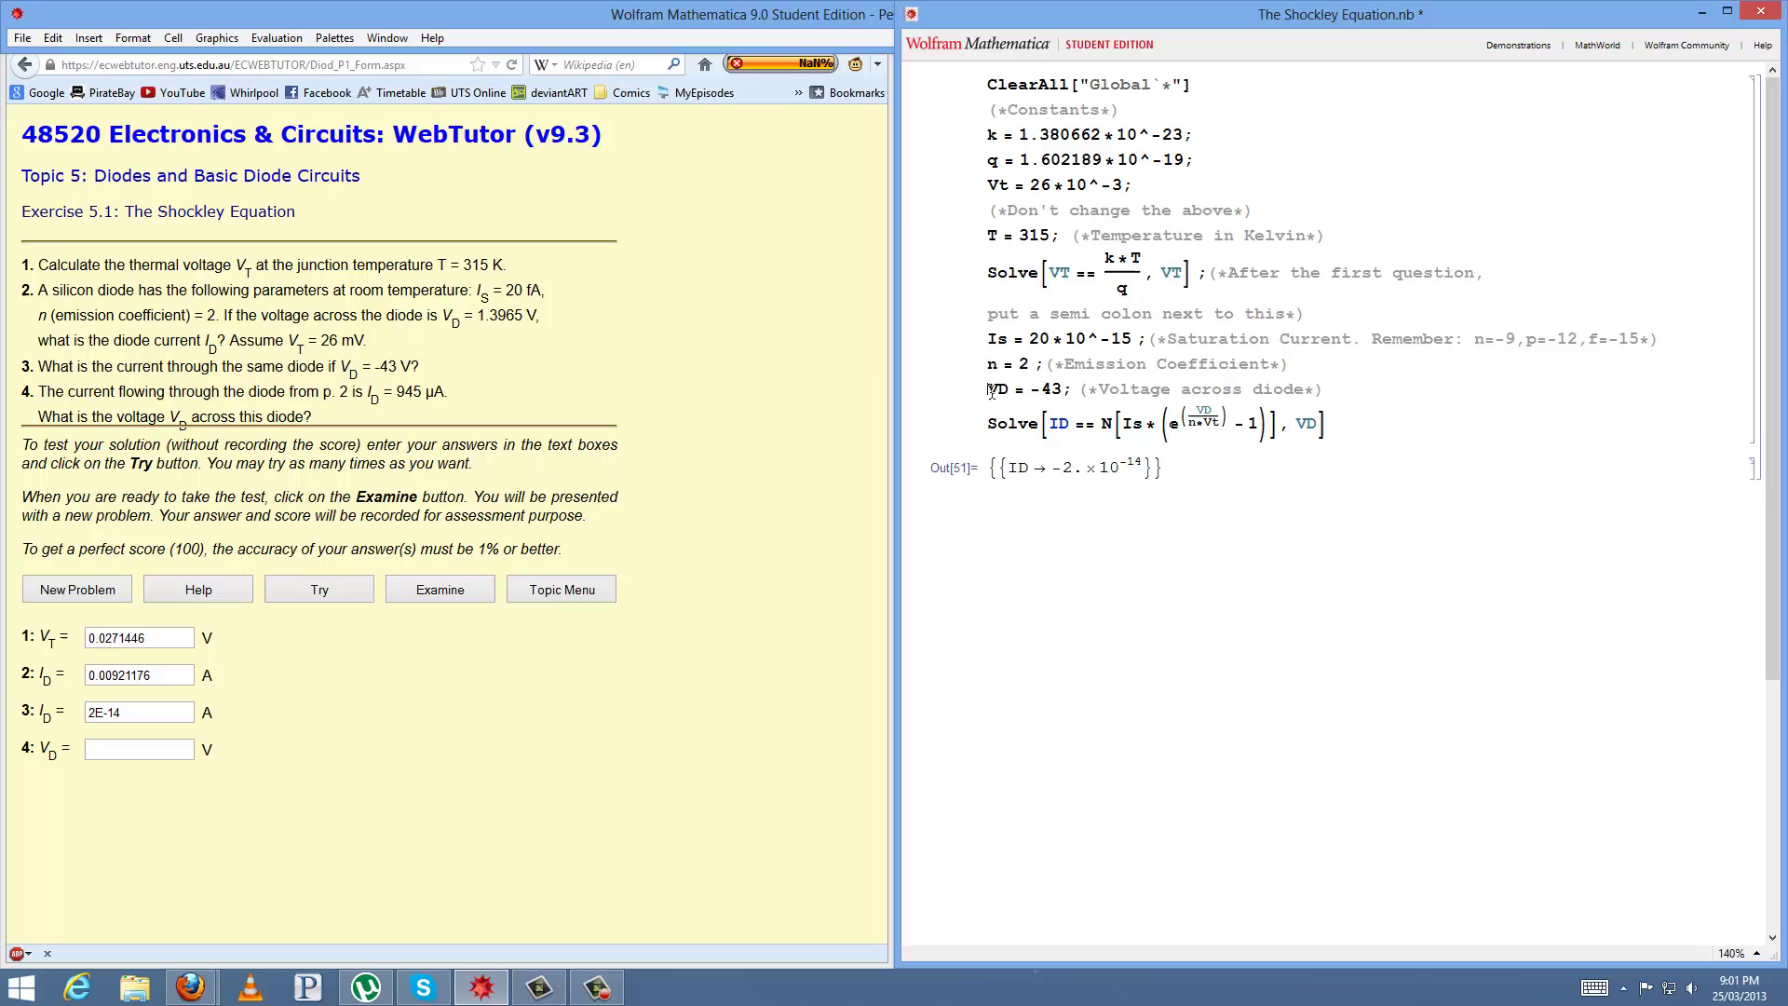
type("(*")
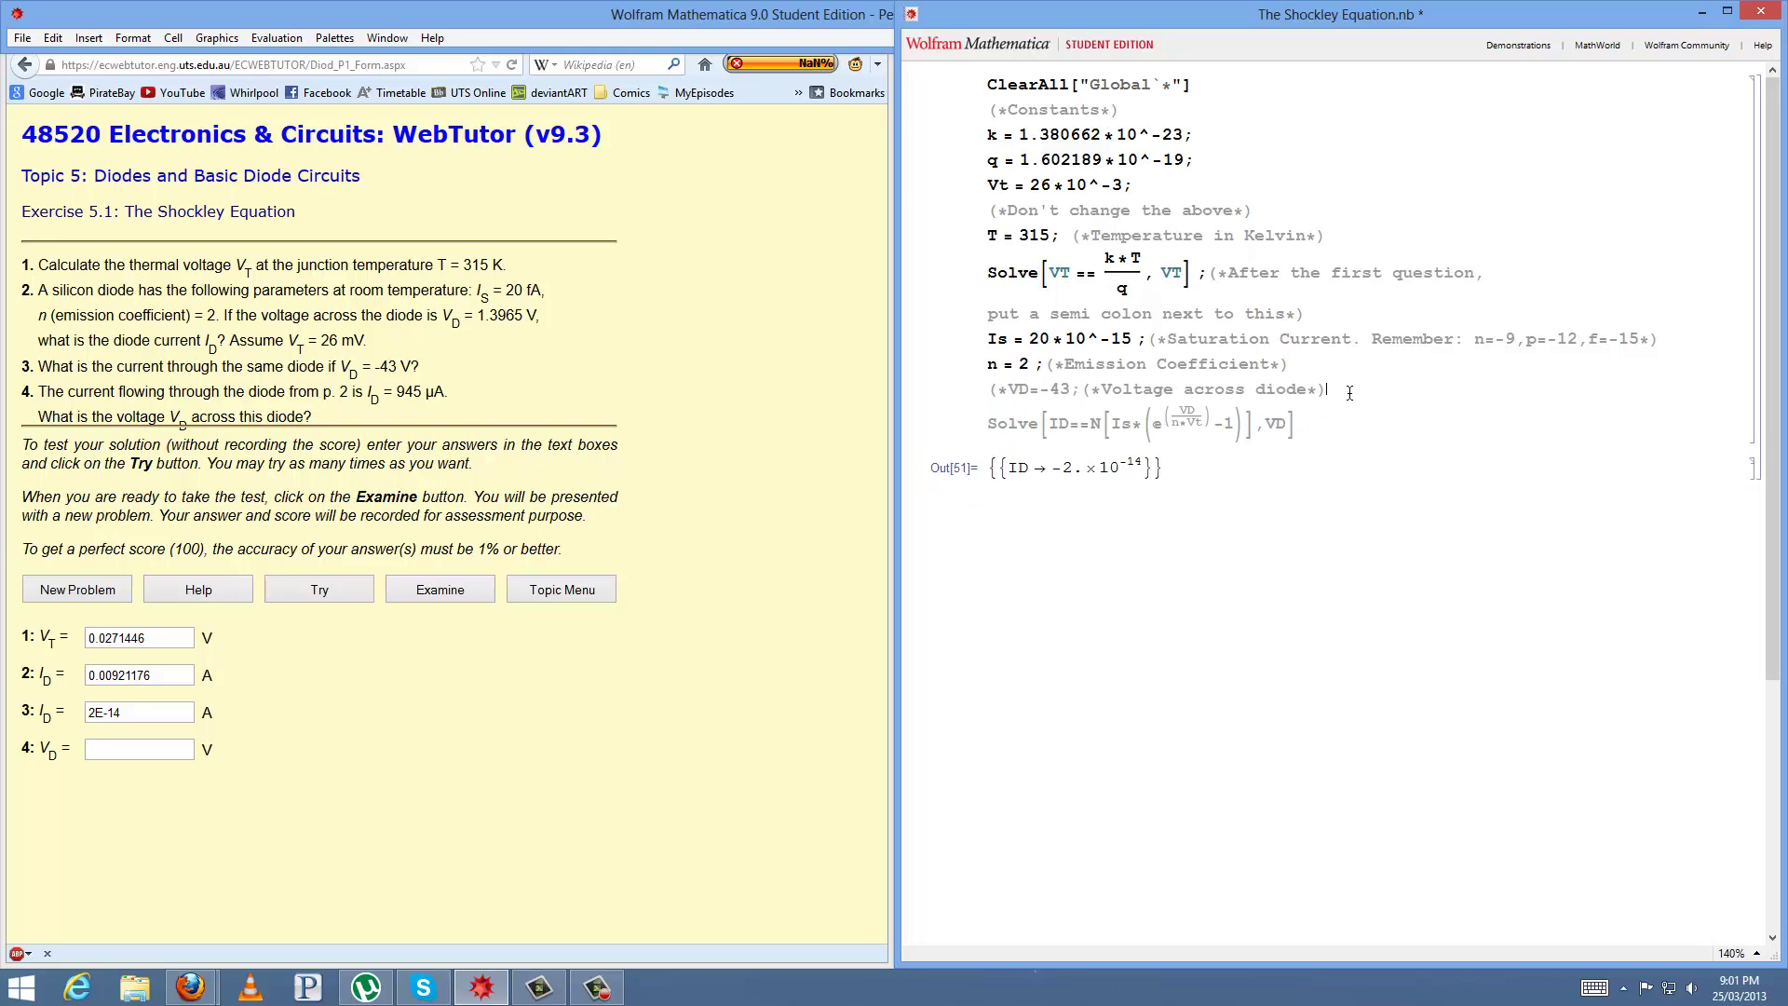
type("*)")
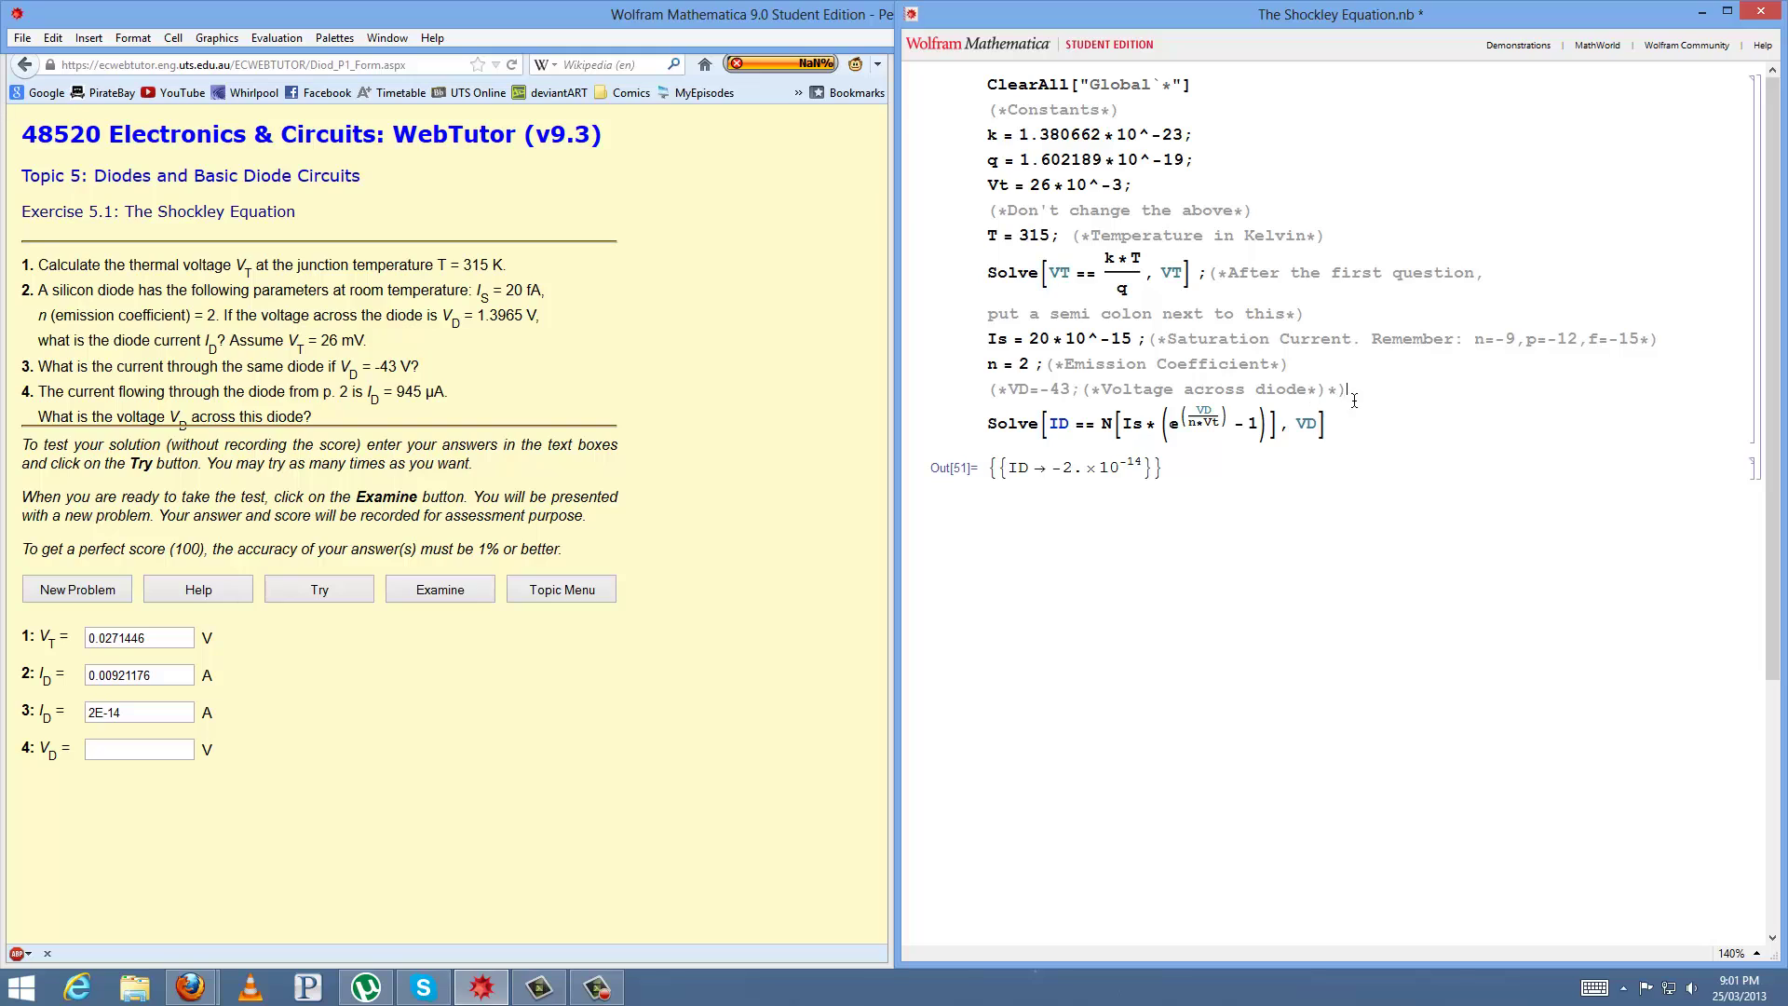
key("BackSpace")
key("BackSpace")
left_click(1013, 389)
key("BackSpace")
key("BackSpace")
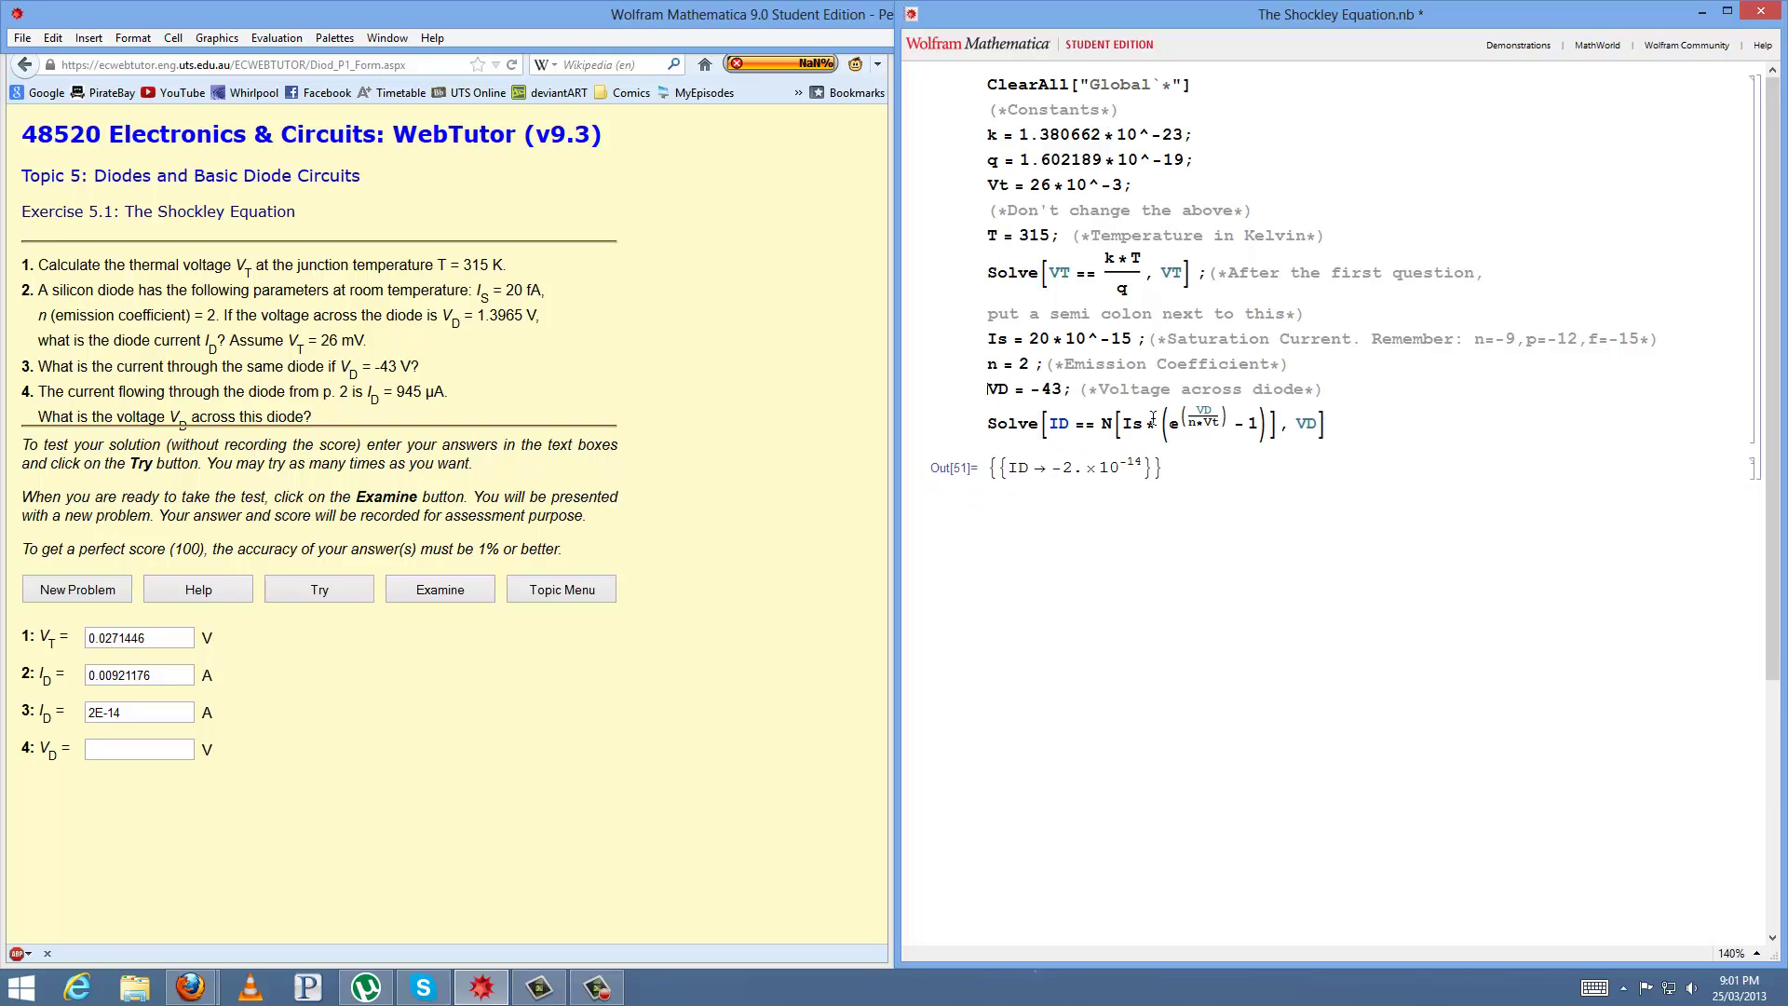
- Rename VD to Vd in both the solve variable and the exponent
left_click(1311, 420)
key("BackSpace")
type("d")
left_click(1216, 410)
key("BackSpace")
type("d")
- Replace ID with 945*10^-6 and solve, giving Vd → 1.27809
left_click_drag(1051, 424, 1067, 431)
type("945")
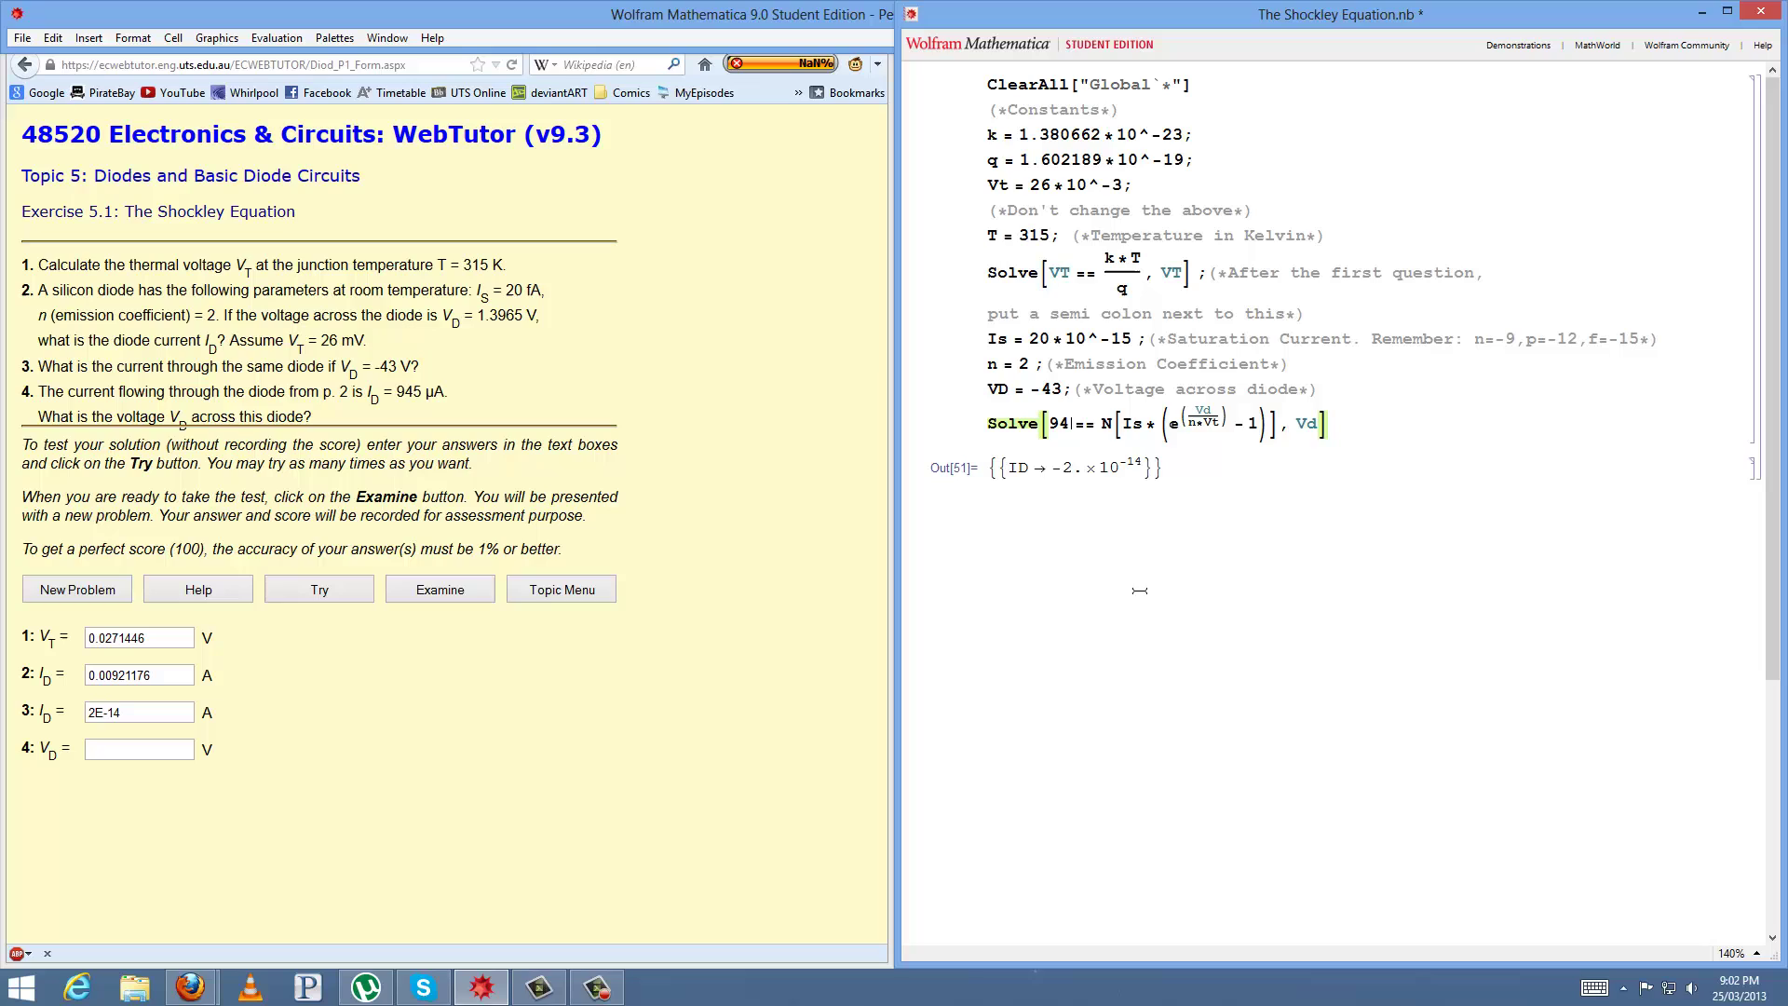
type("*10^")
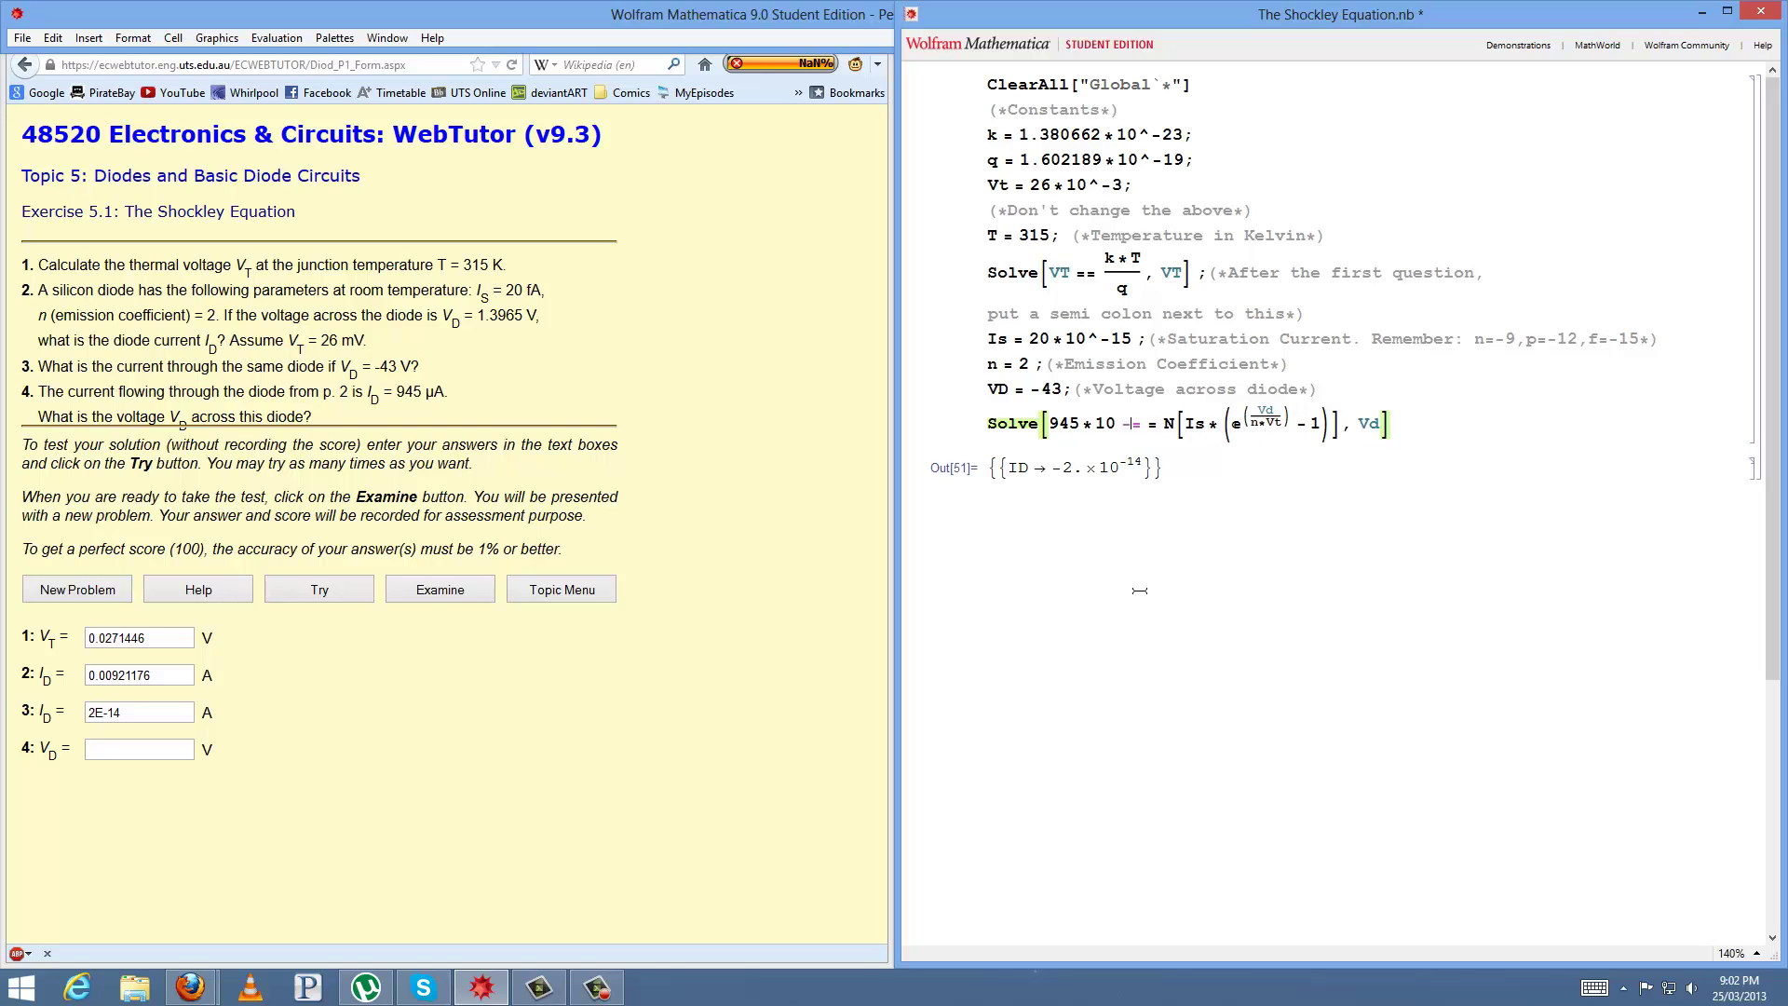
type("-6")
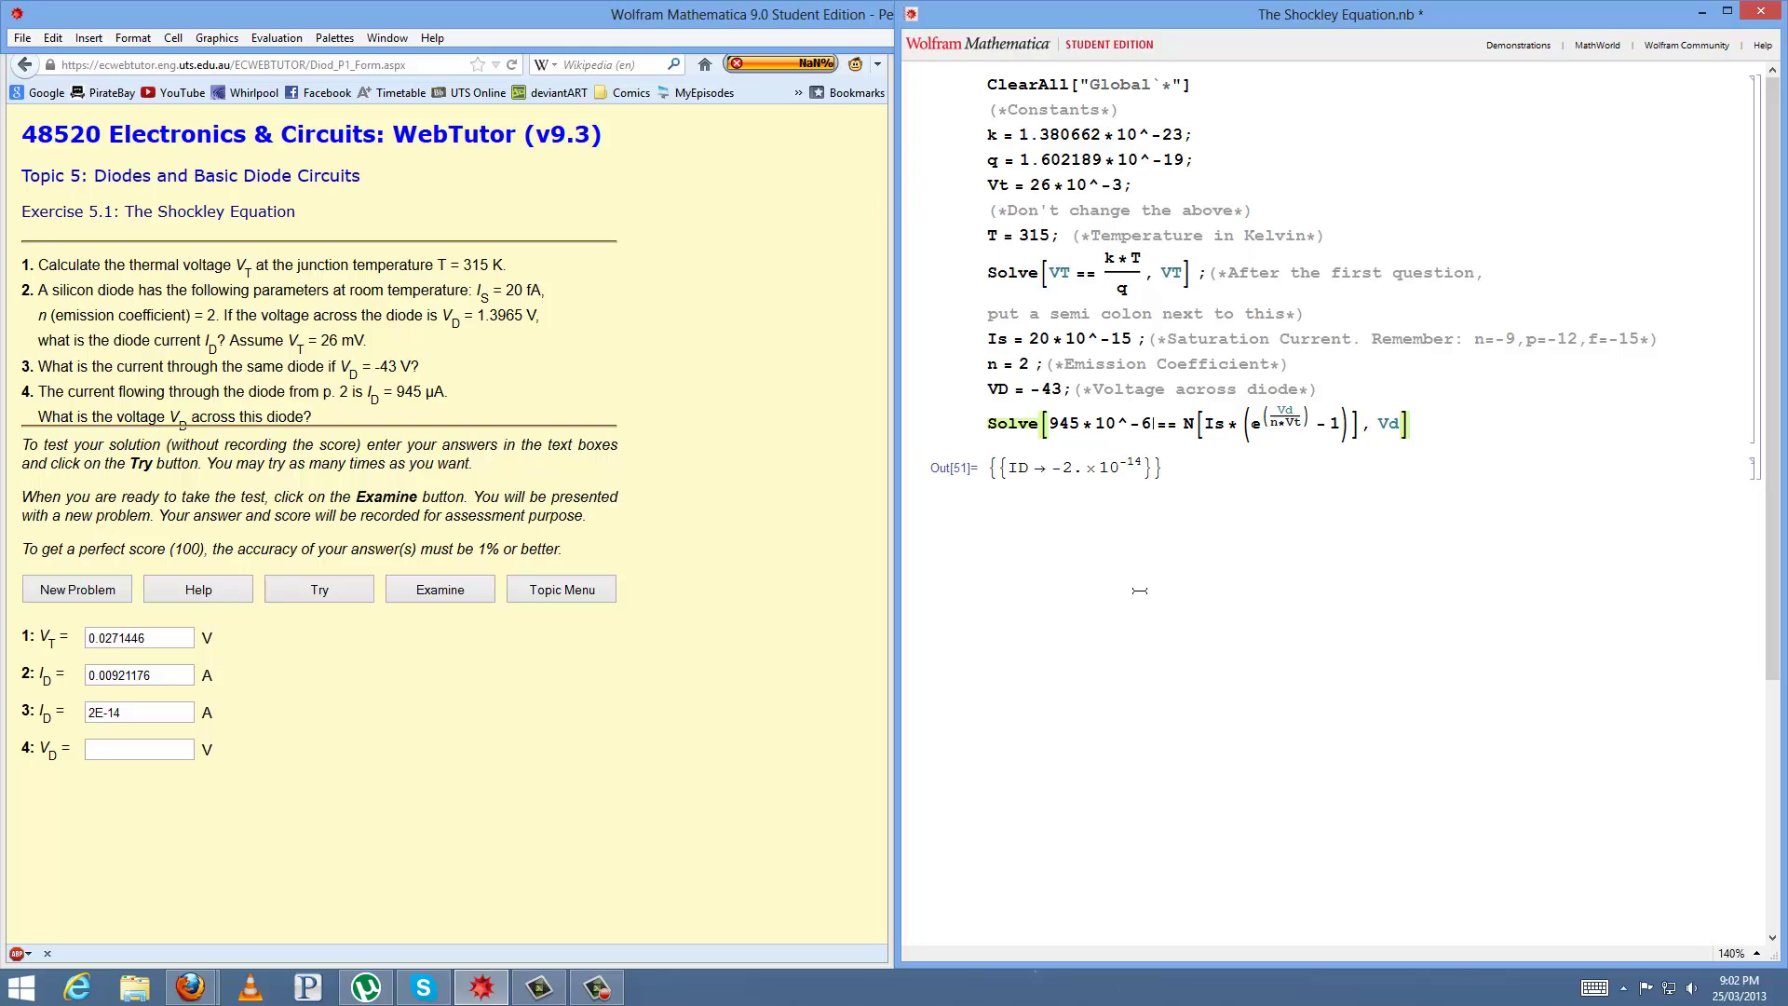
key("shift+Return")
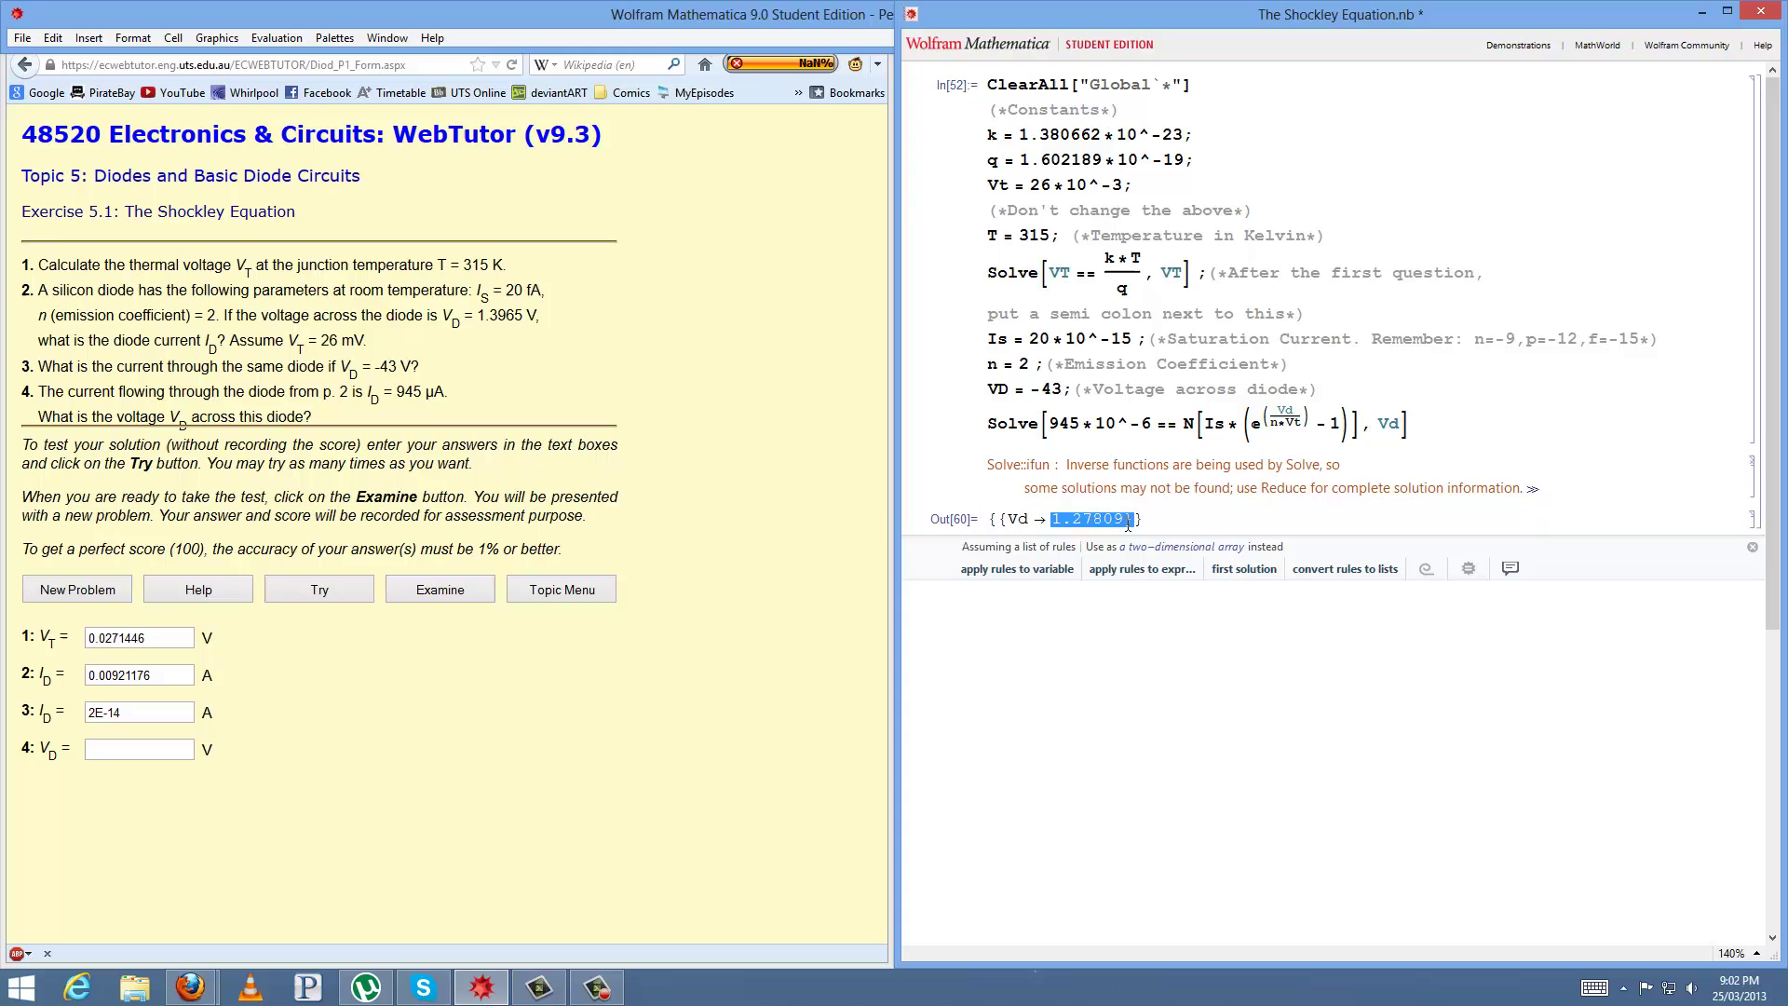
- Paste 1.27809 into answer 4 and check the answers twice, scoring 75
double_click(1050, 520)
key("ctrl+c")
key("alt+Tab")
key("ctrl+v")
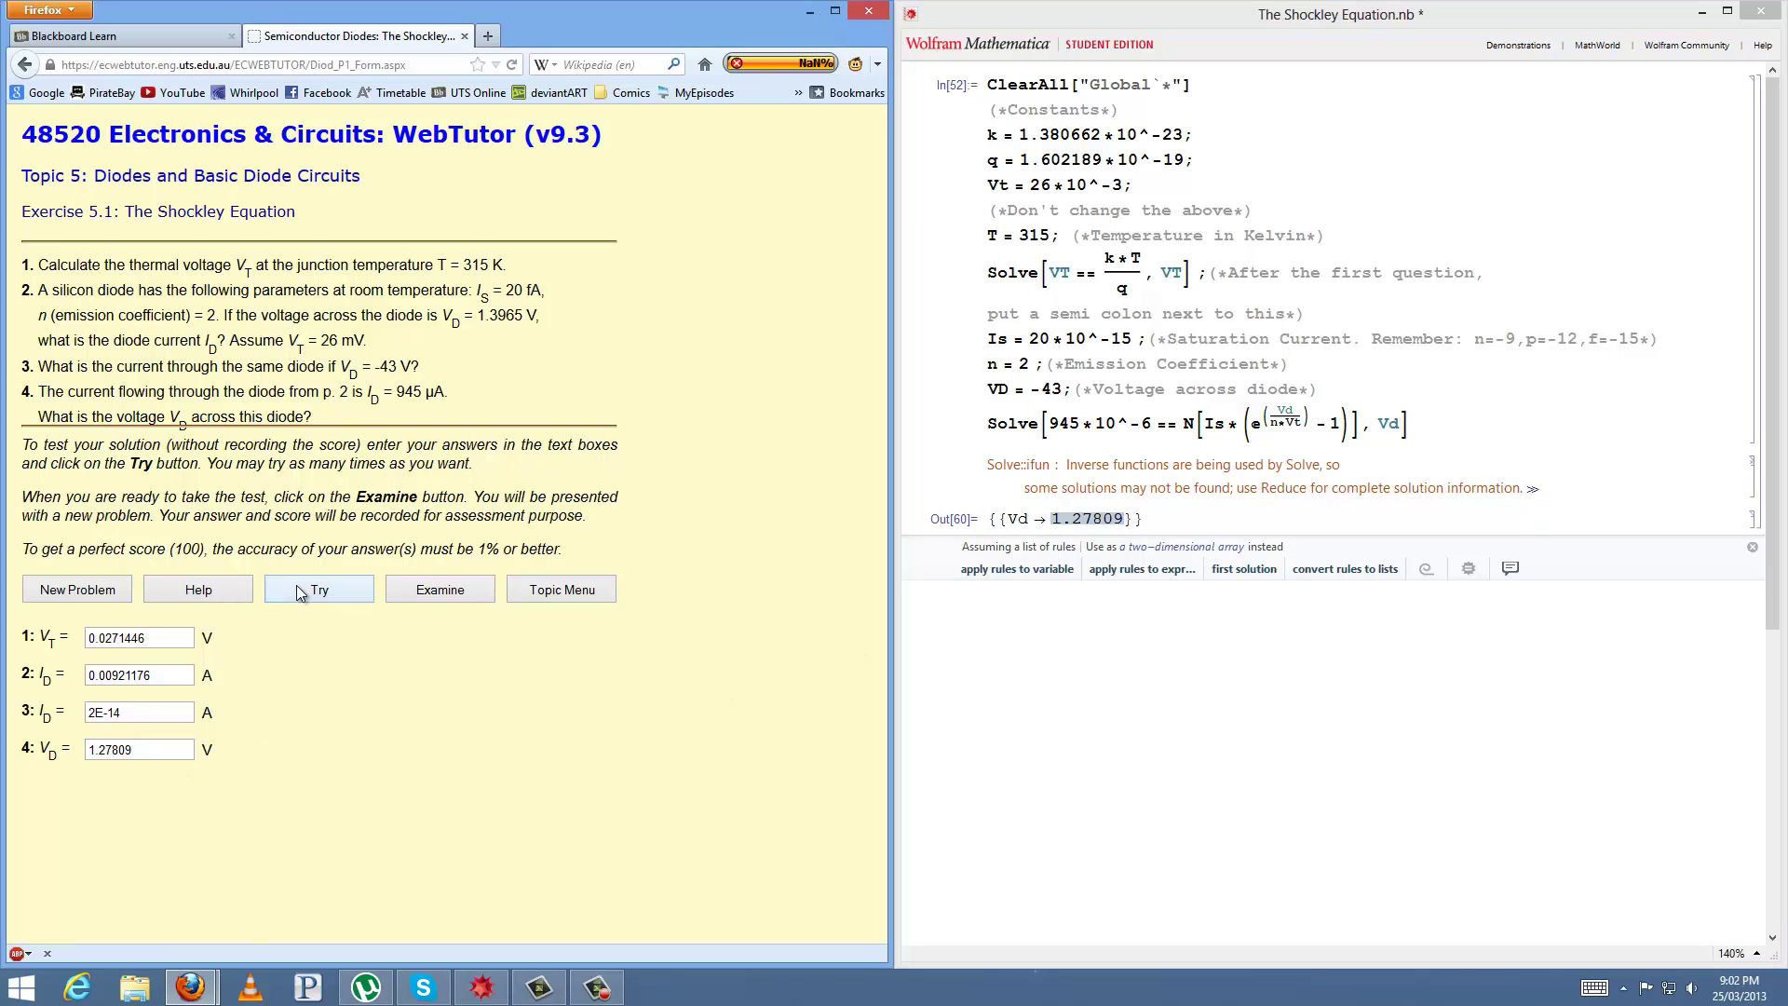
left_click(296, 592)
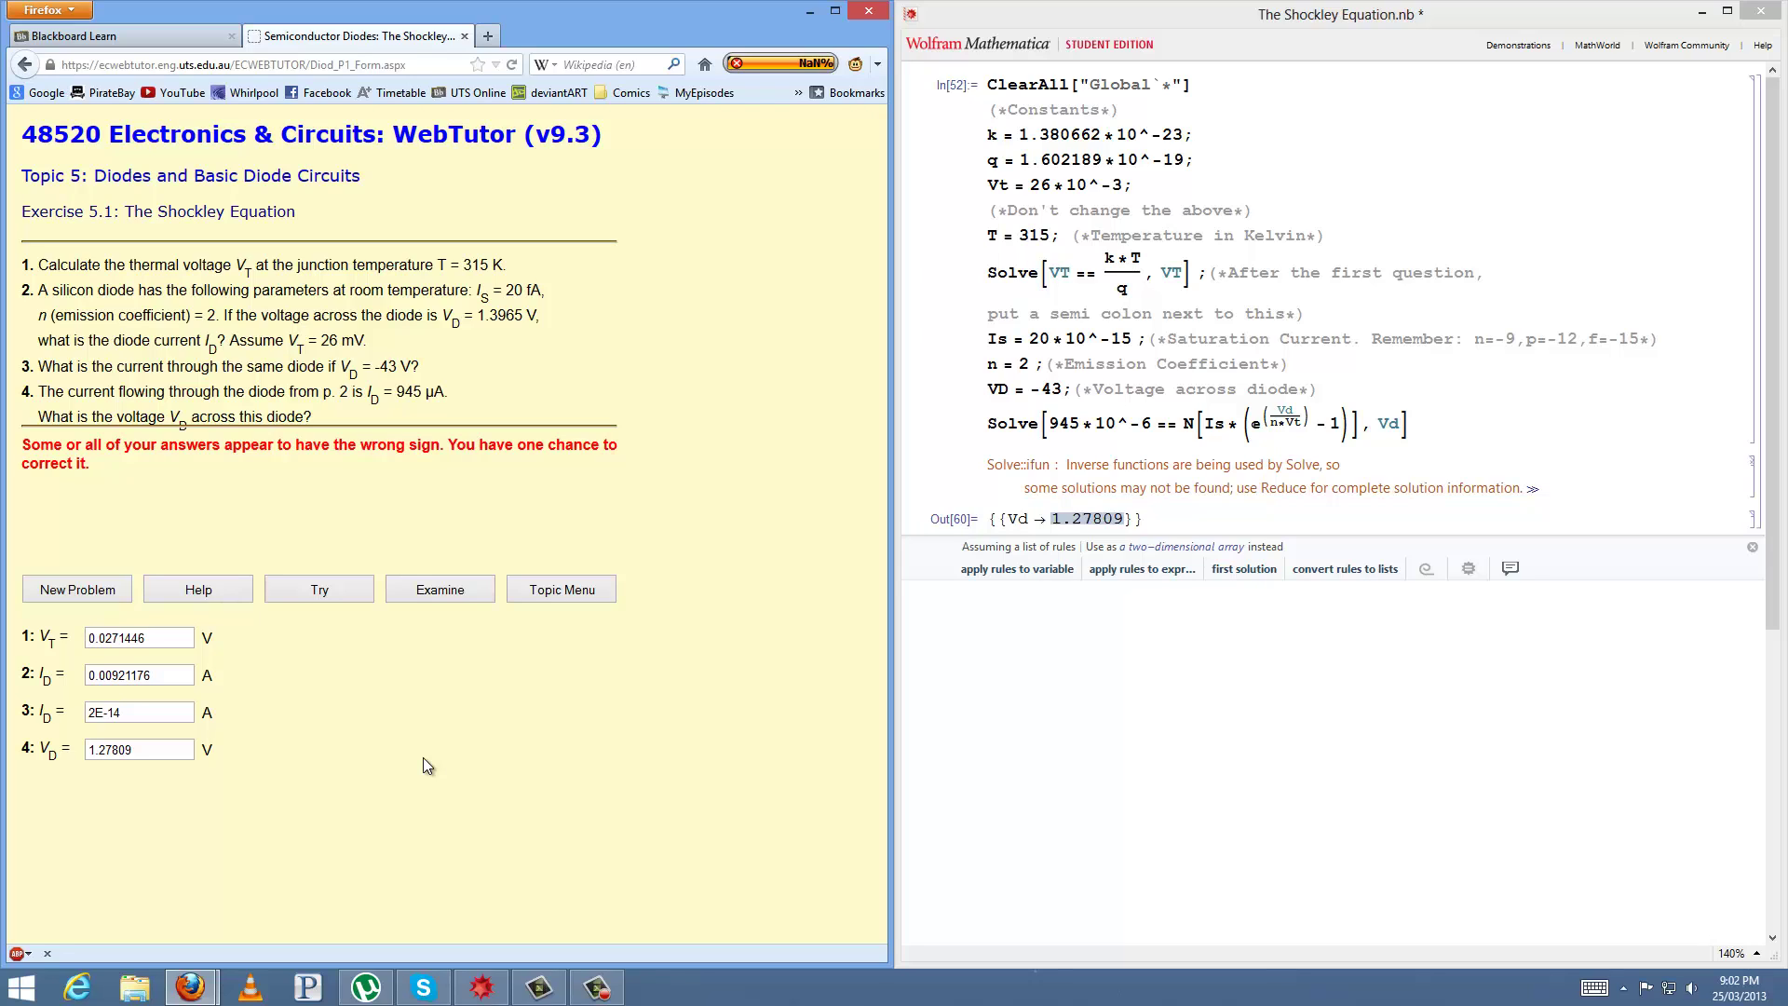
left_click(337, 601)
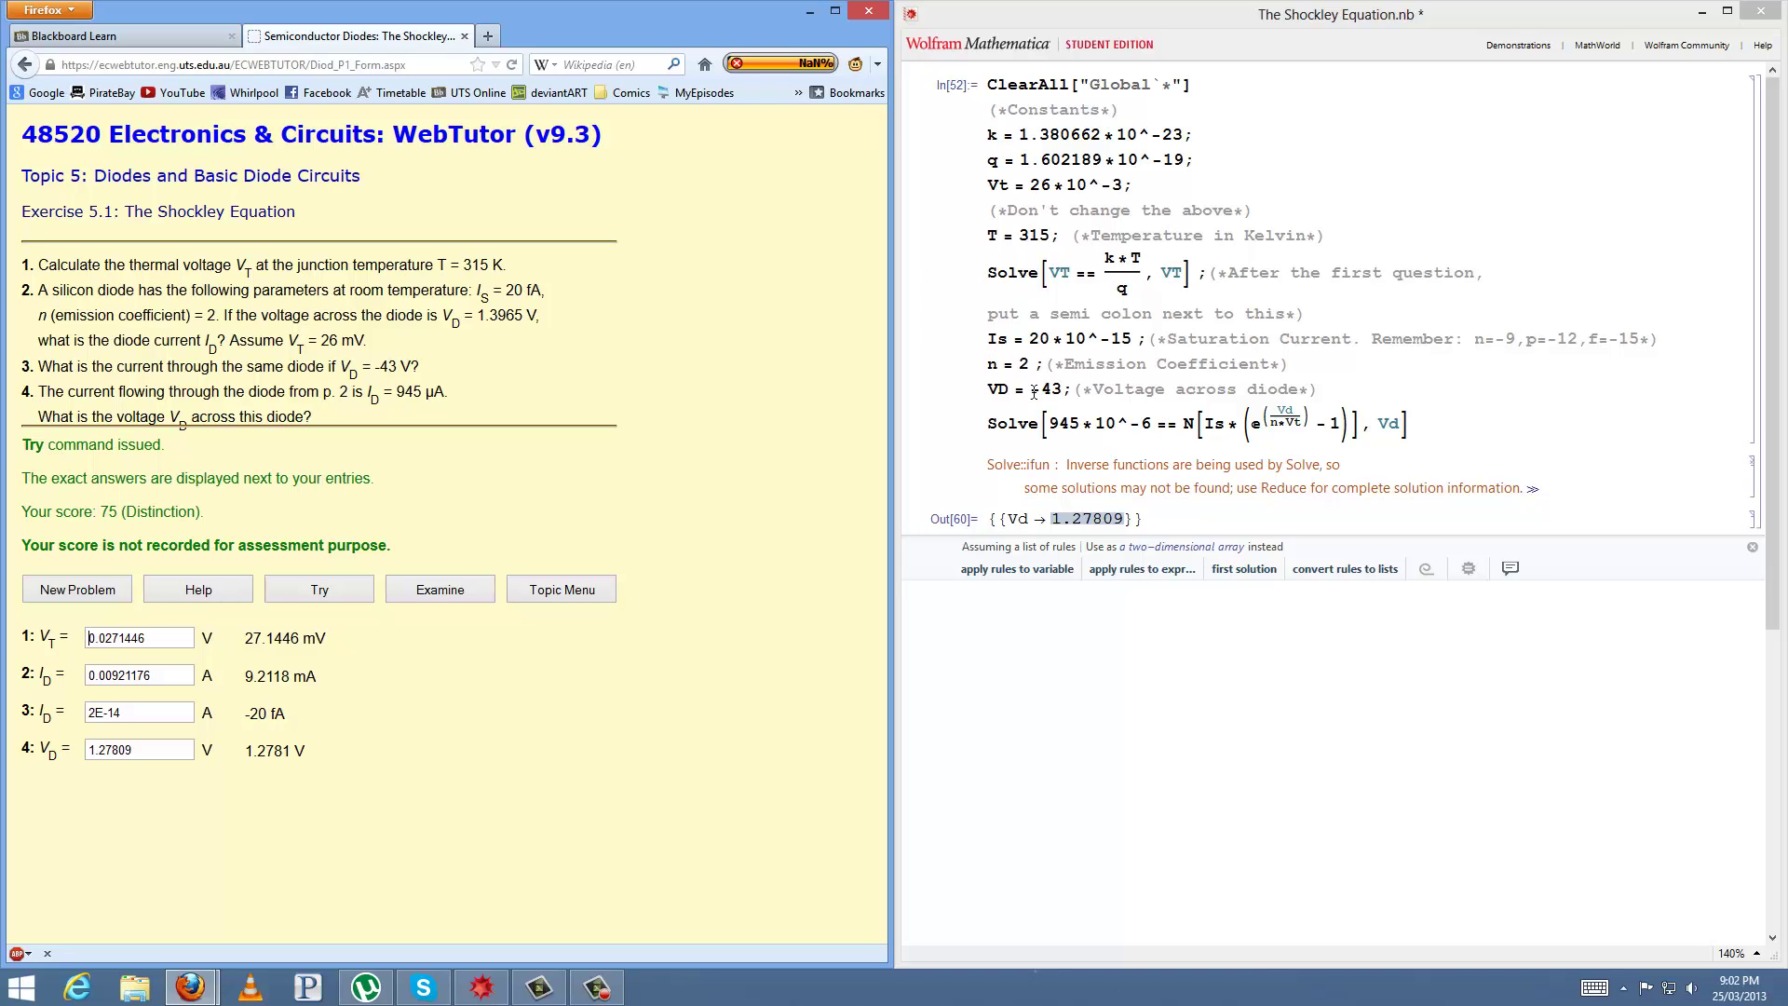
- Restore the Solve to ID with VD in the exponent, solving for ID, and re-evaluate
left_click(1055, 426)
left_click_drag(1051, 425, 1151, 424)
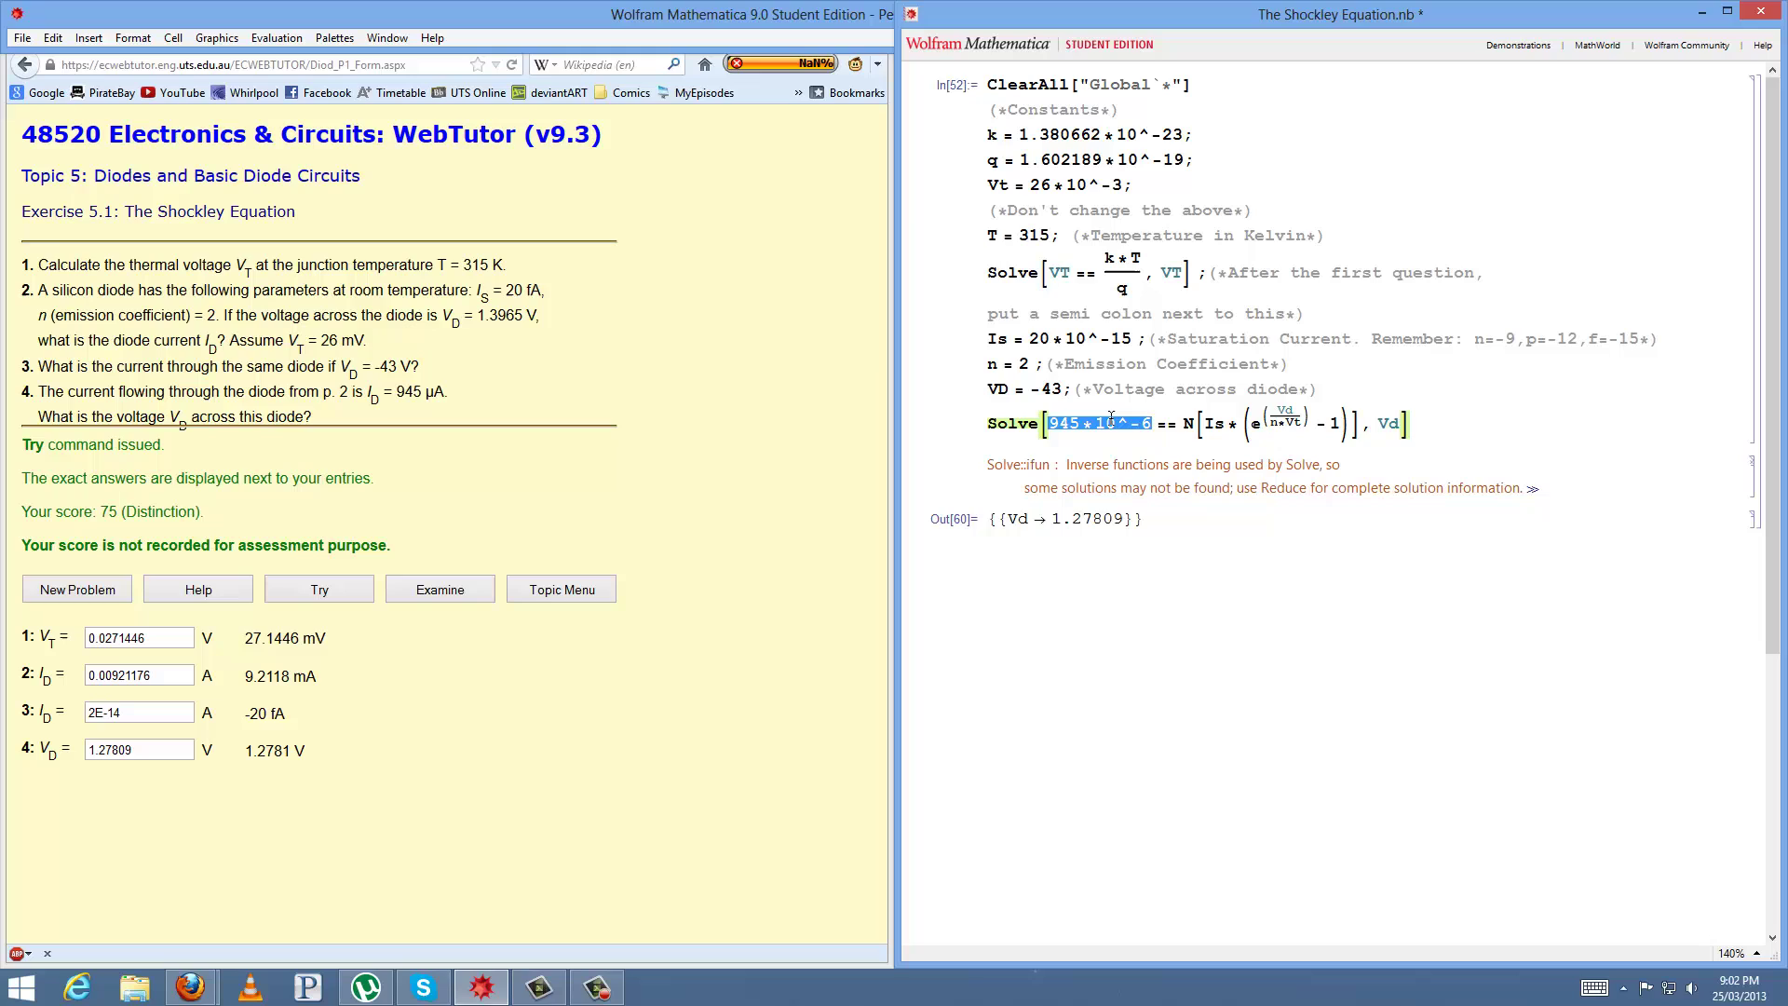
type("ID")
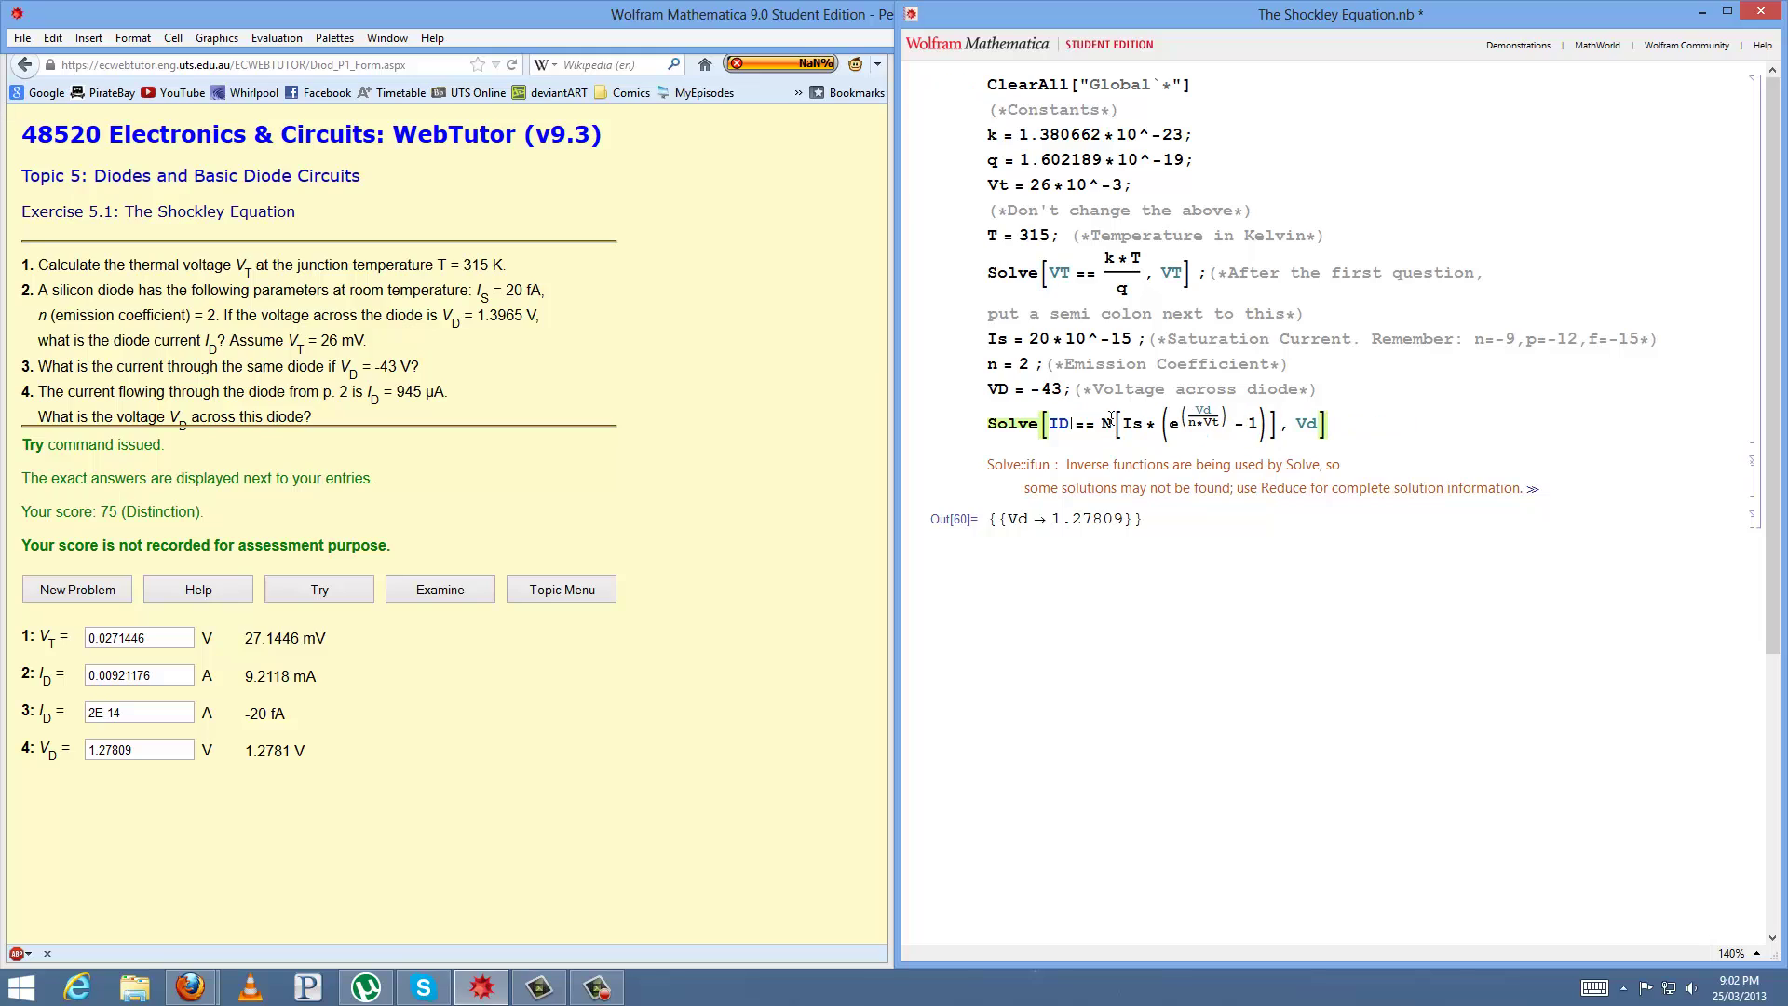
left_click(1208, 408)
key("BackSpace")
key("BackSpace")
type("VD")
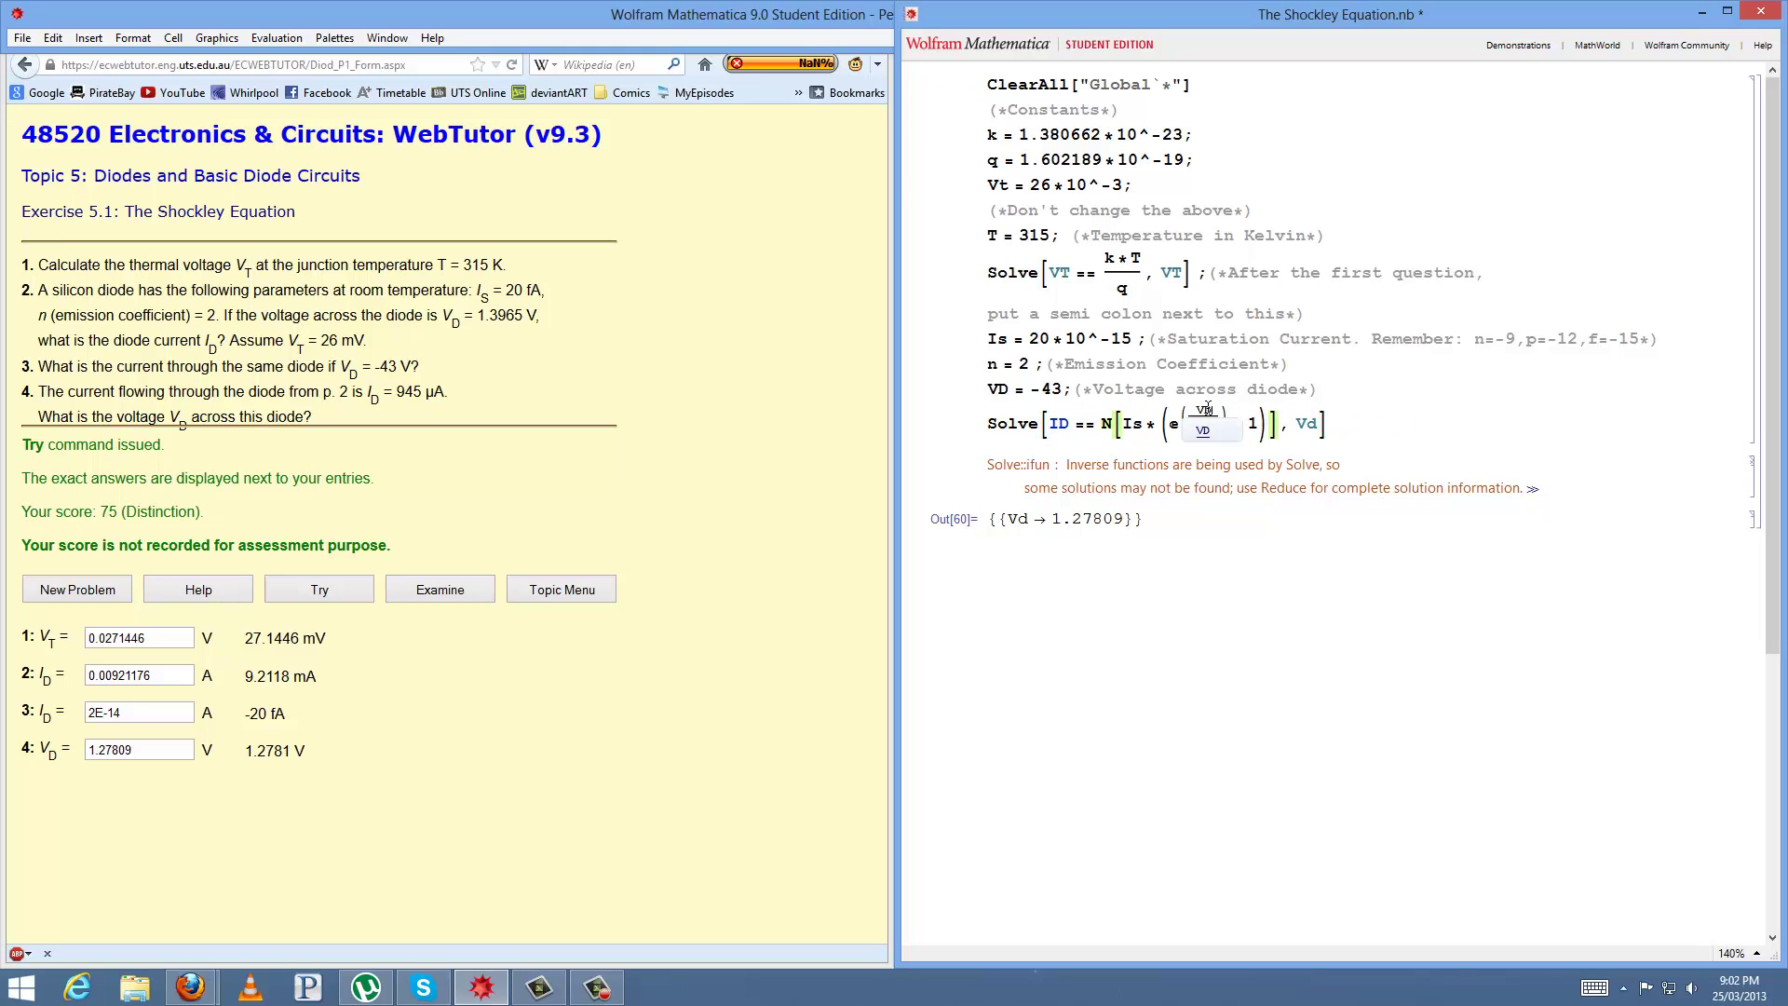
left_click(1315, 425)
key("BackSpace")
type("D")
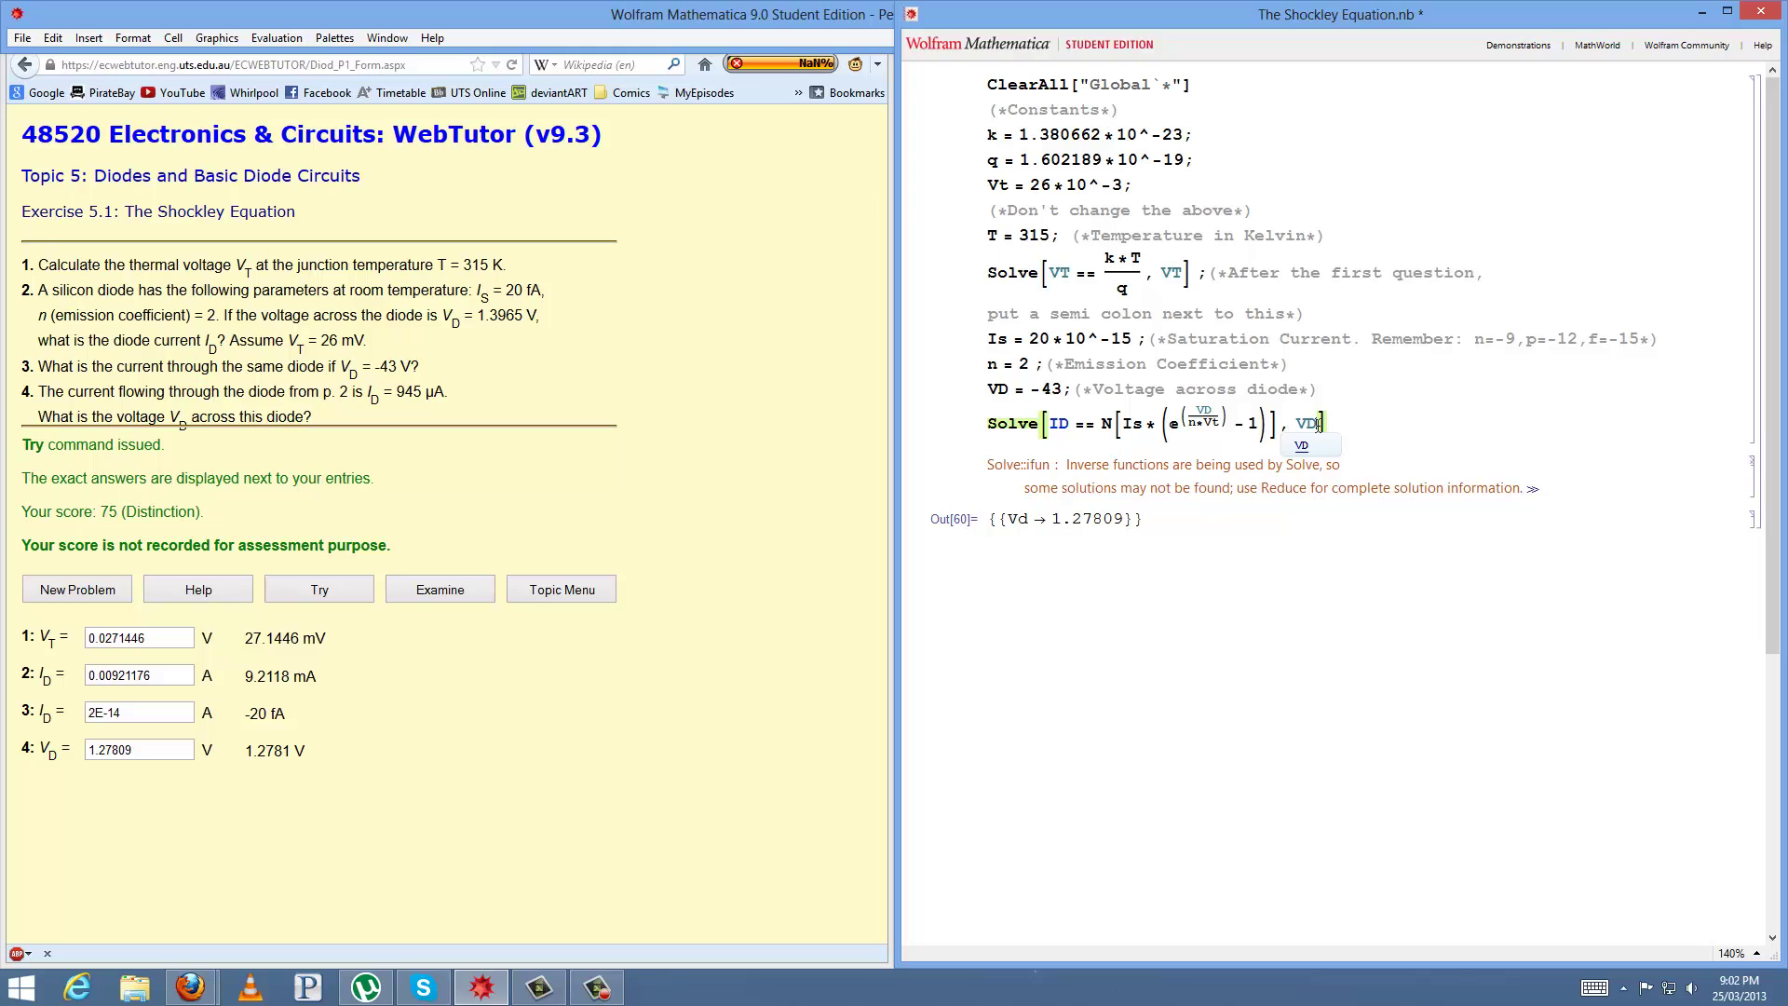
key("BackSpace")
key("BackSpace")
type("ID")
key("shift+Return")
- Correct the third answer to -2E-14 and resubmit, scoring 100
left_click_drag(1053, 466, 1083, 466)
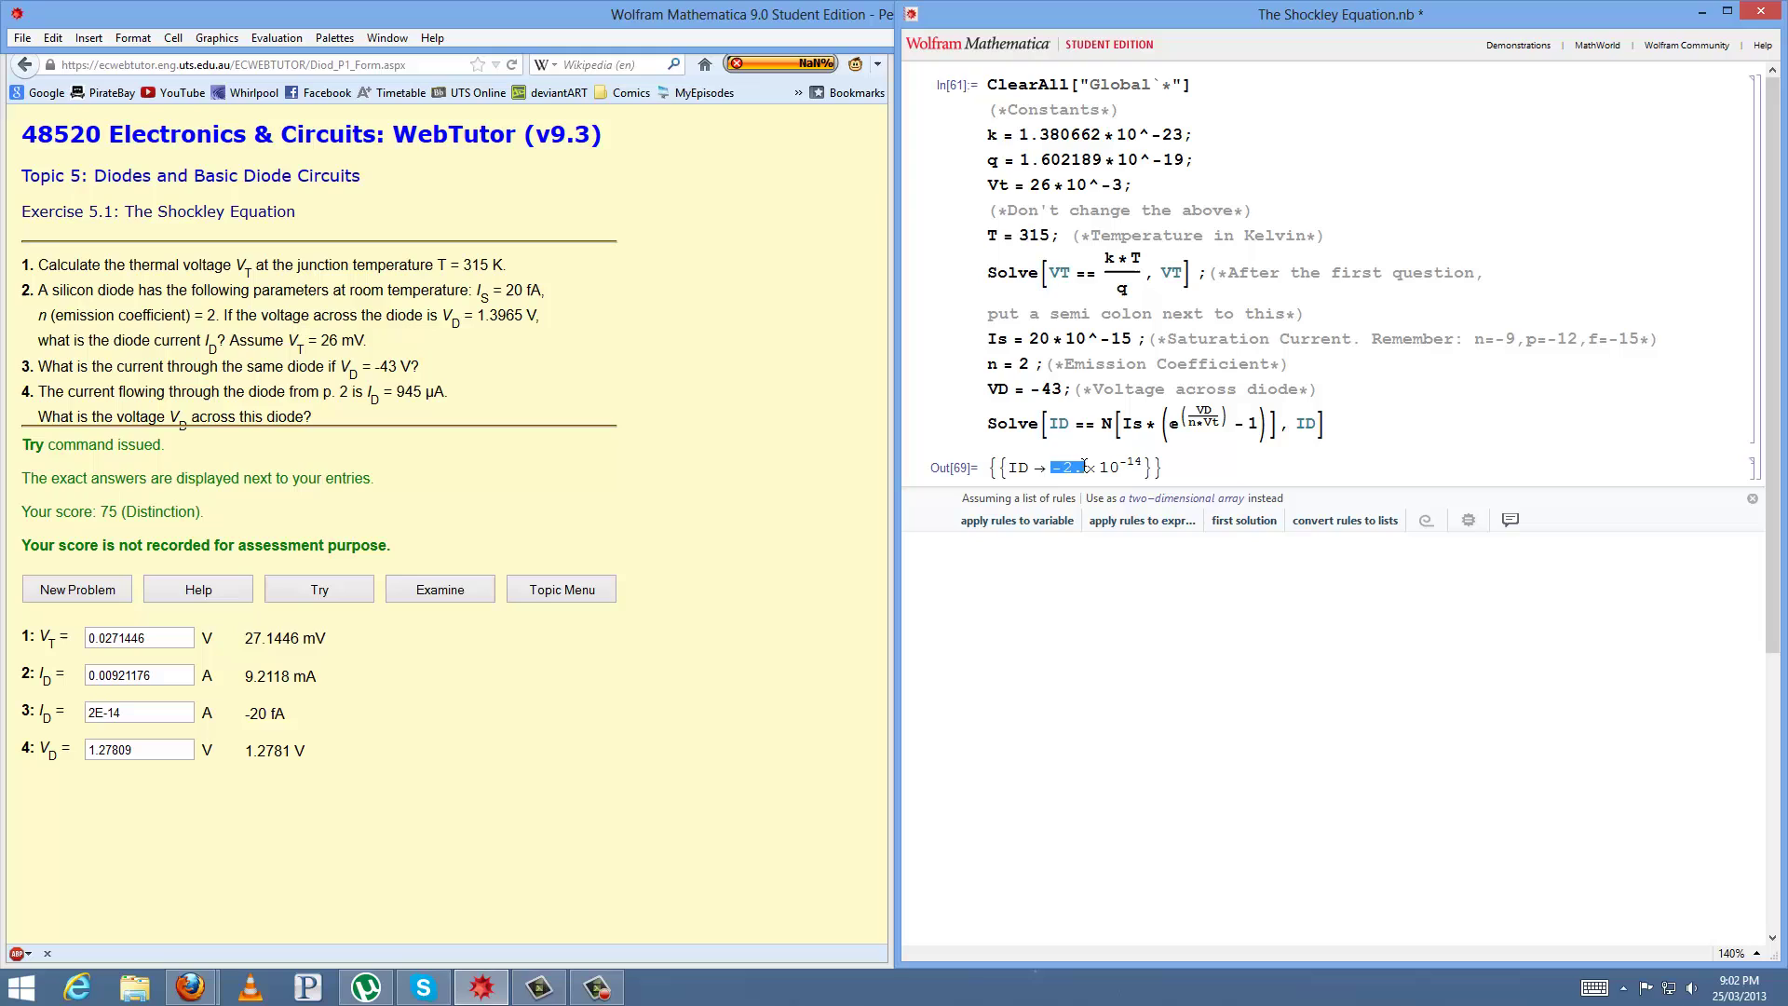
left_click(1083, 465)
left_click(90, 713)
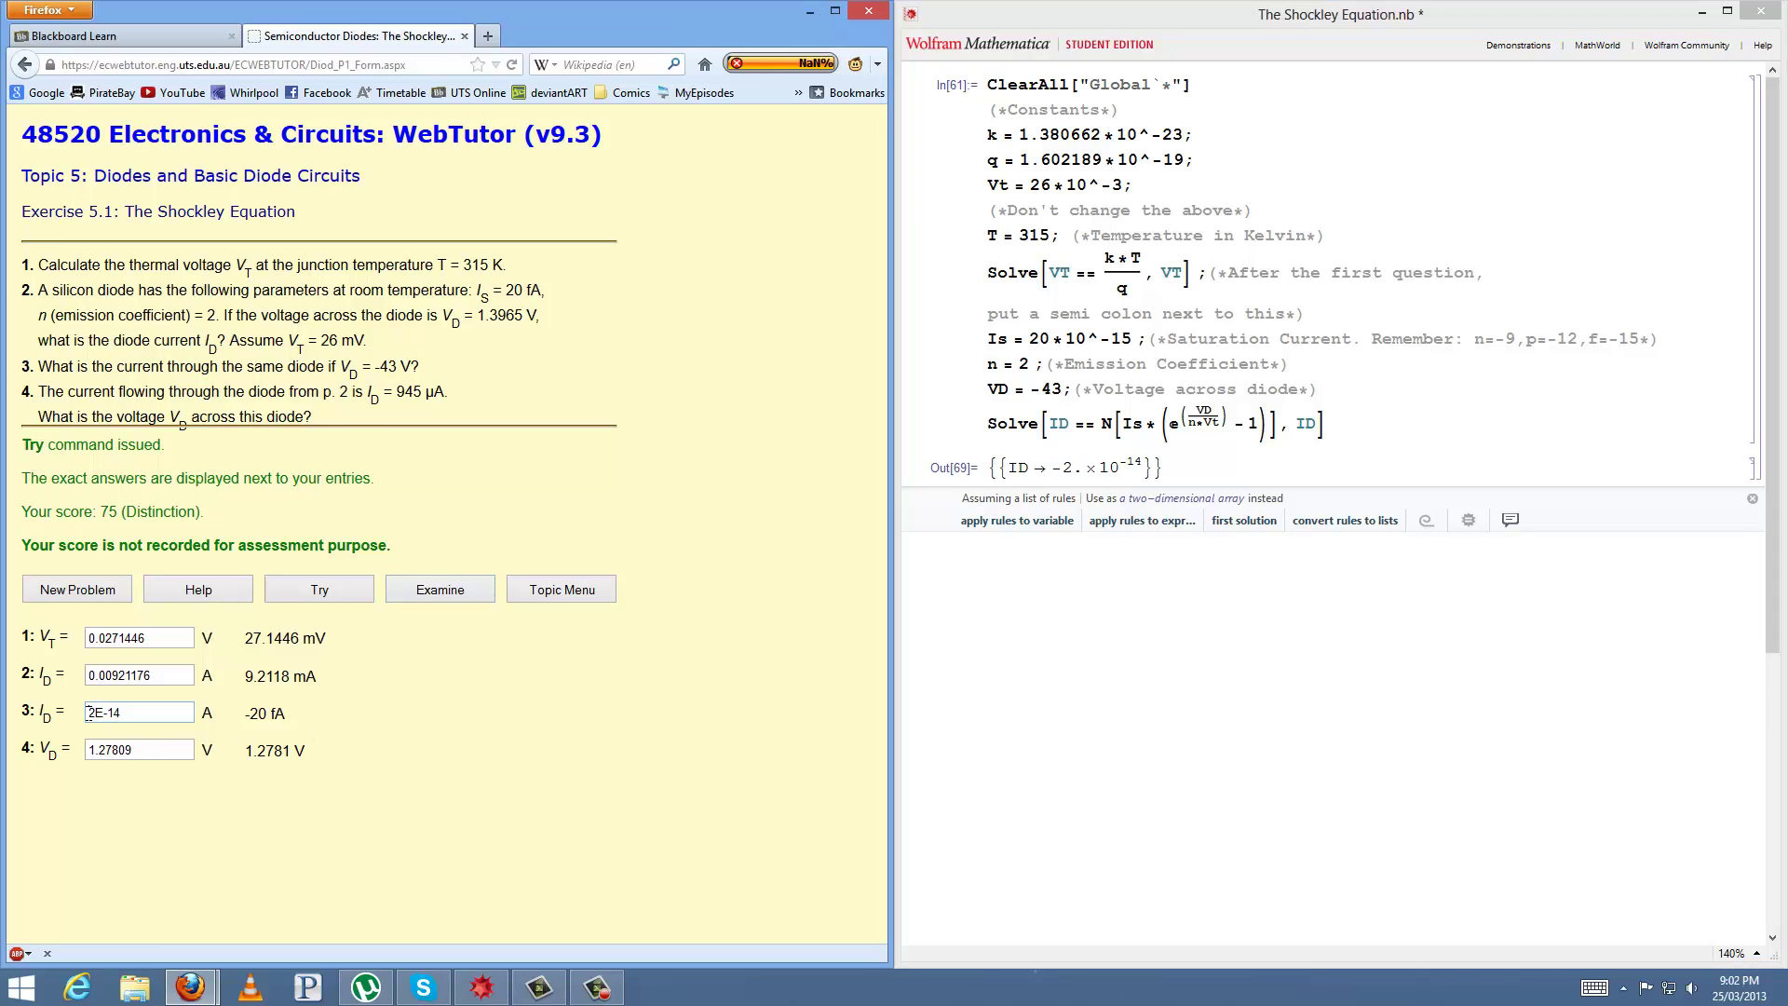
type("-")
left_click(327, 593)
left_click(111, 586)
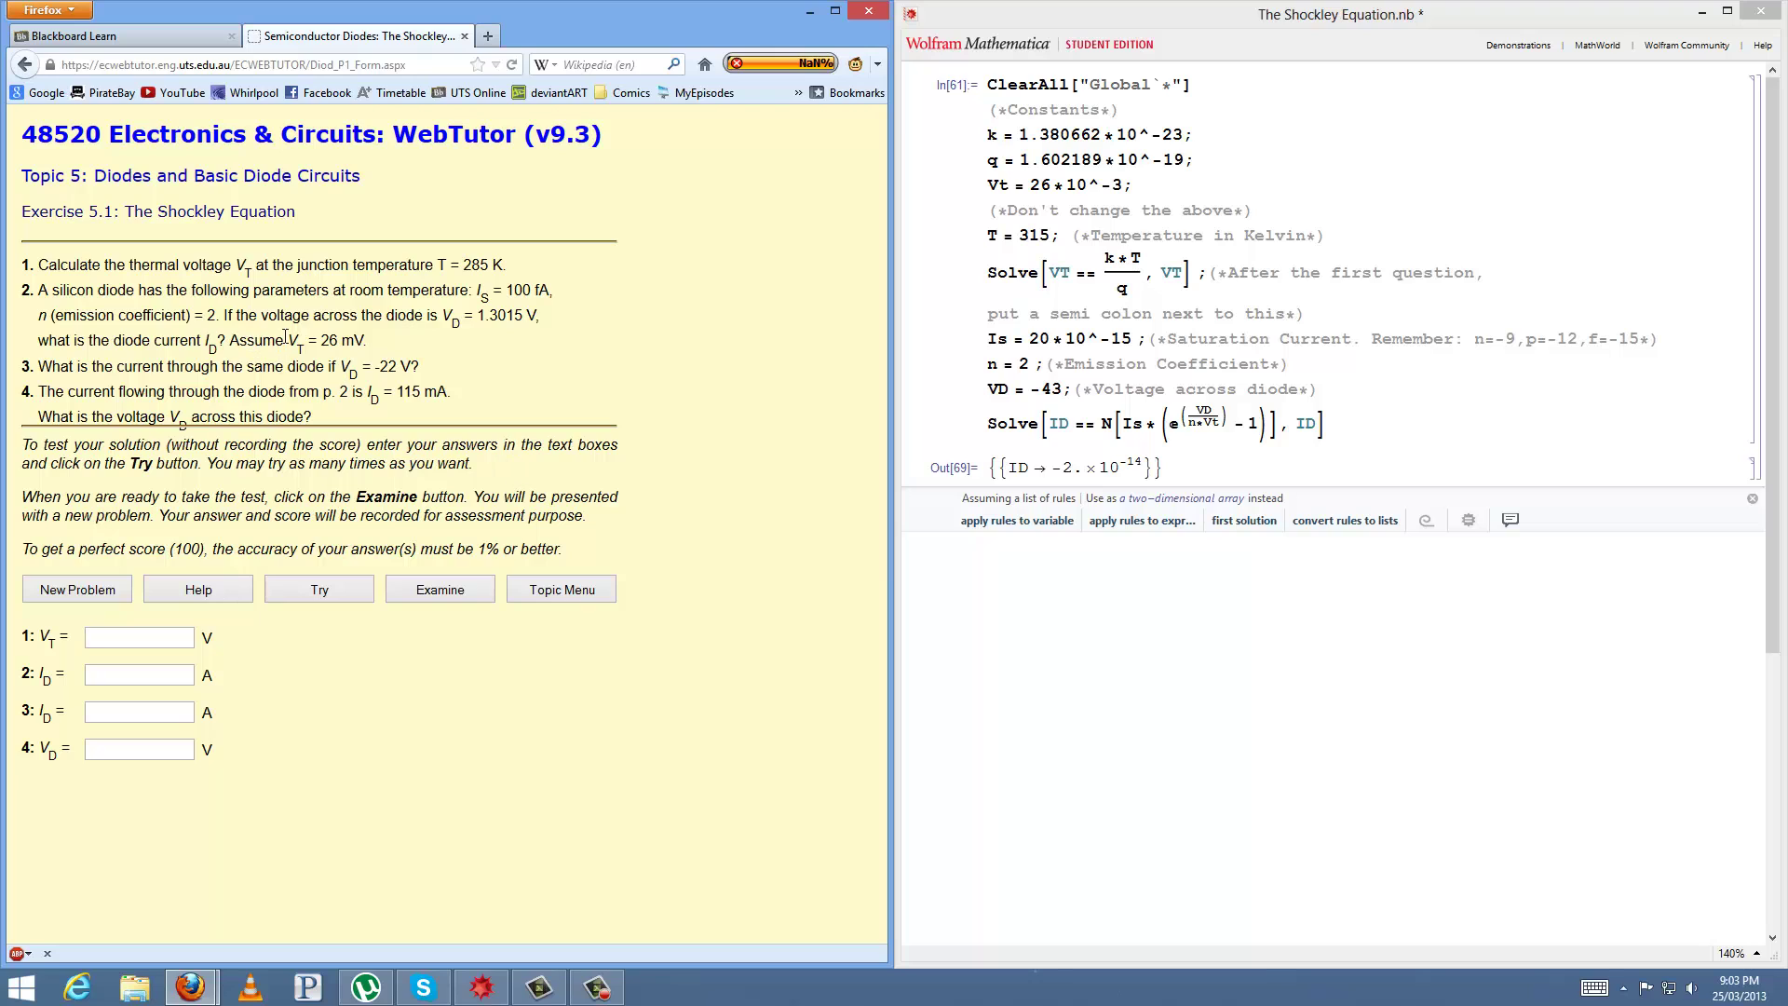
left_click_drag(313, 340, 352, 340)
left_click(51, 590)
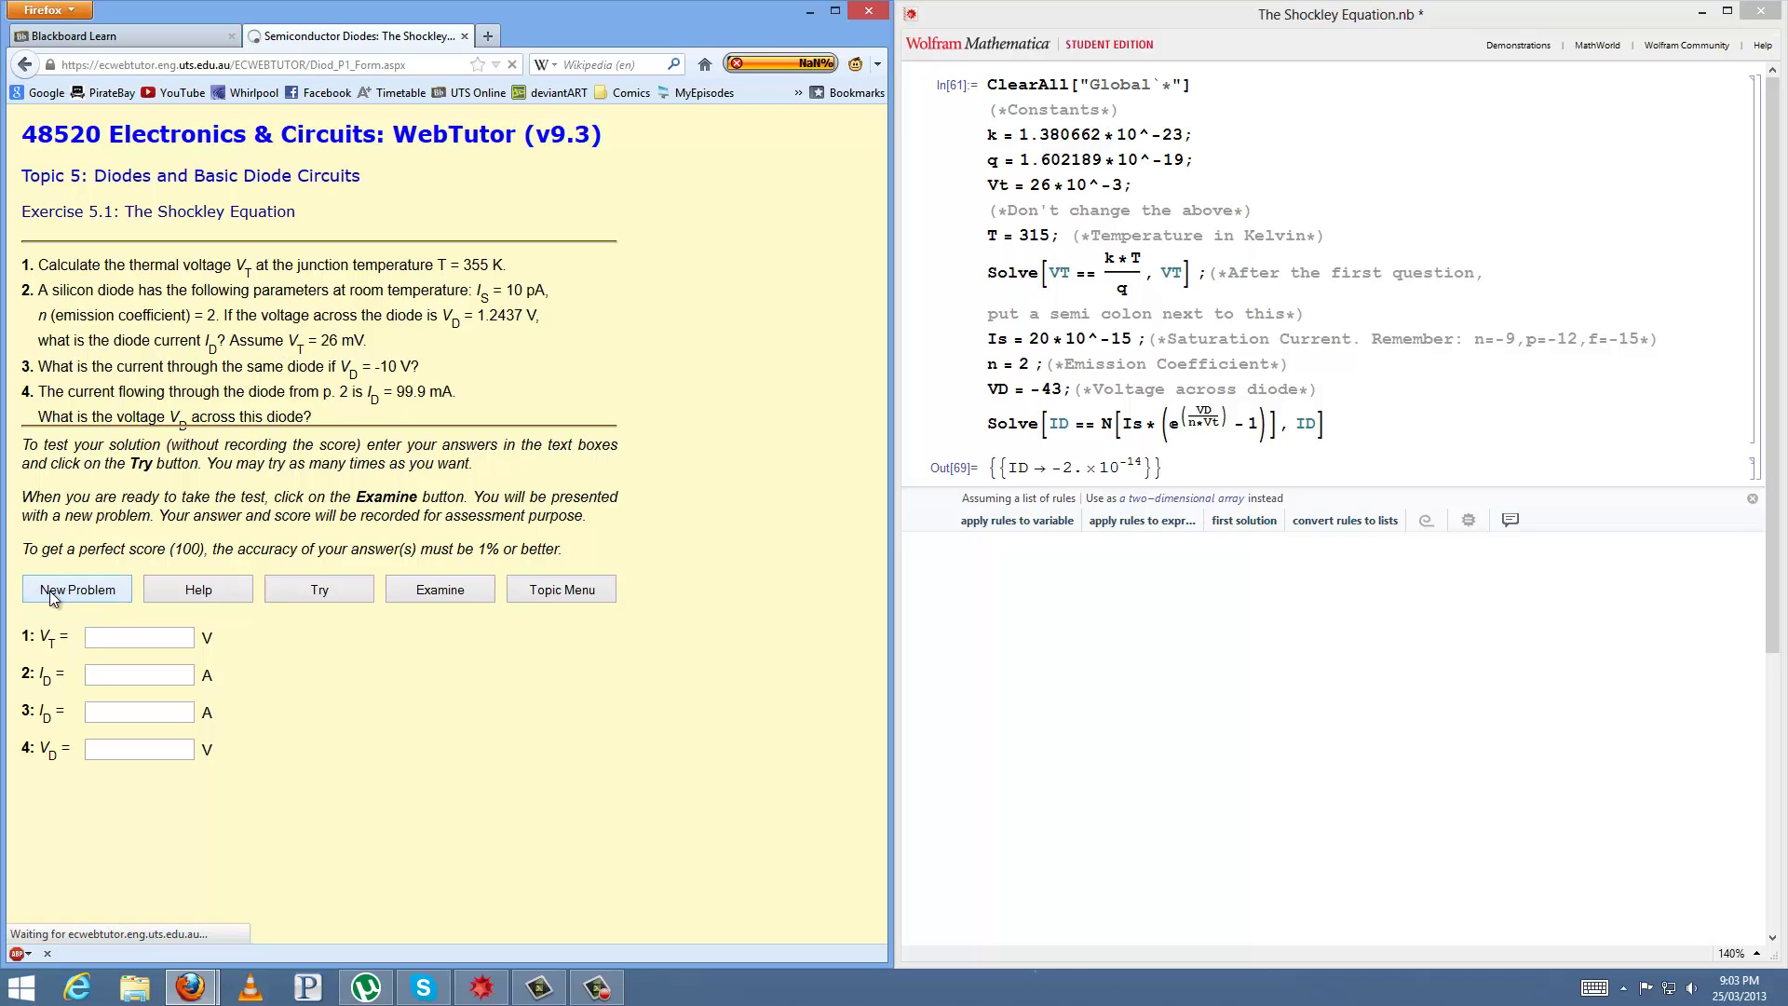
left_click(49, 591)
left_click(48, 590)
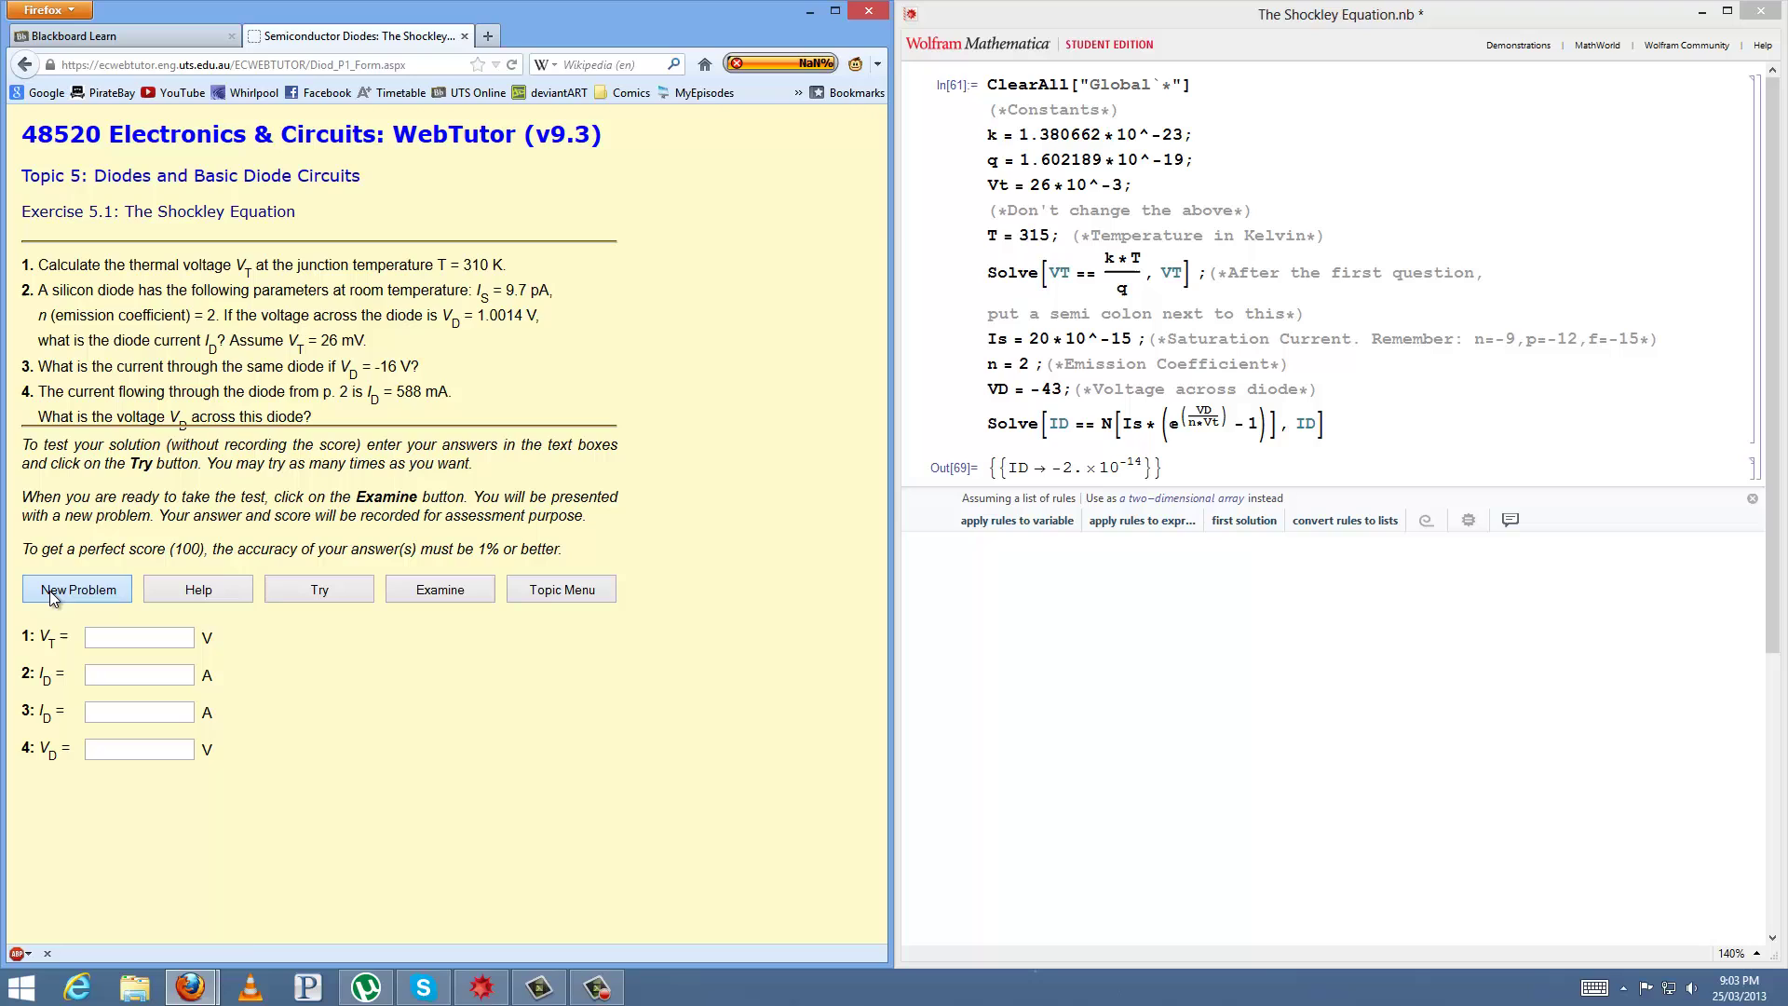
left_click(48, 591)
left_click(49, 590)
left_click(49, 590)
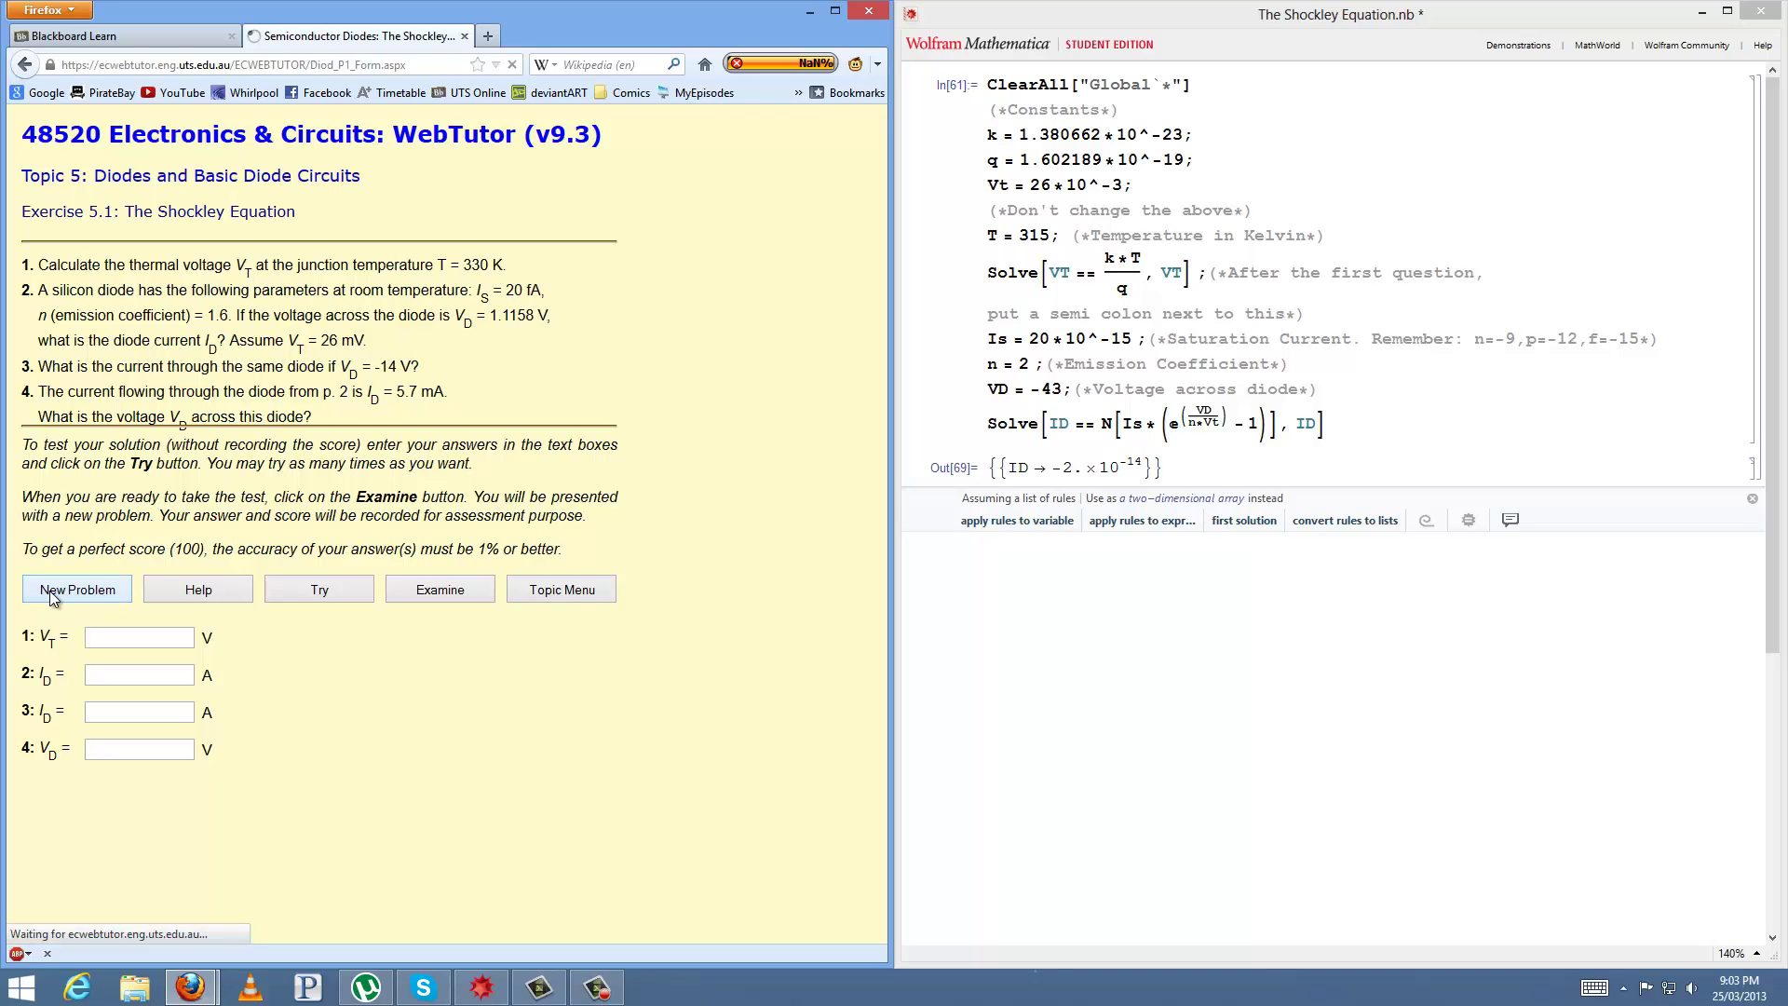
left_click(48, 591)
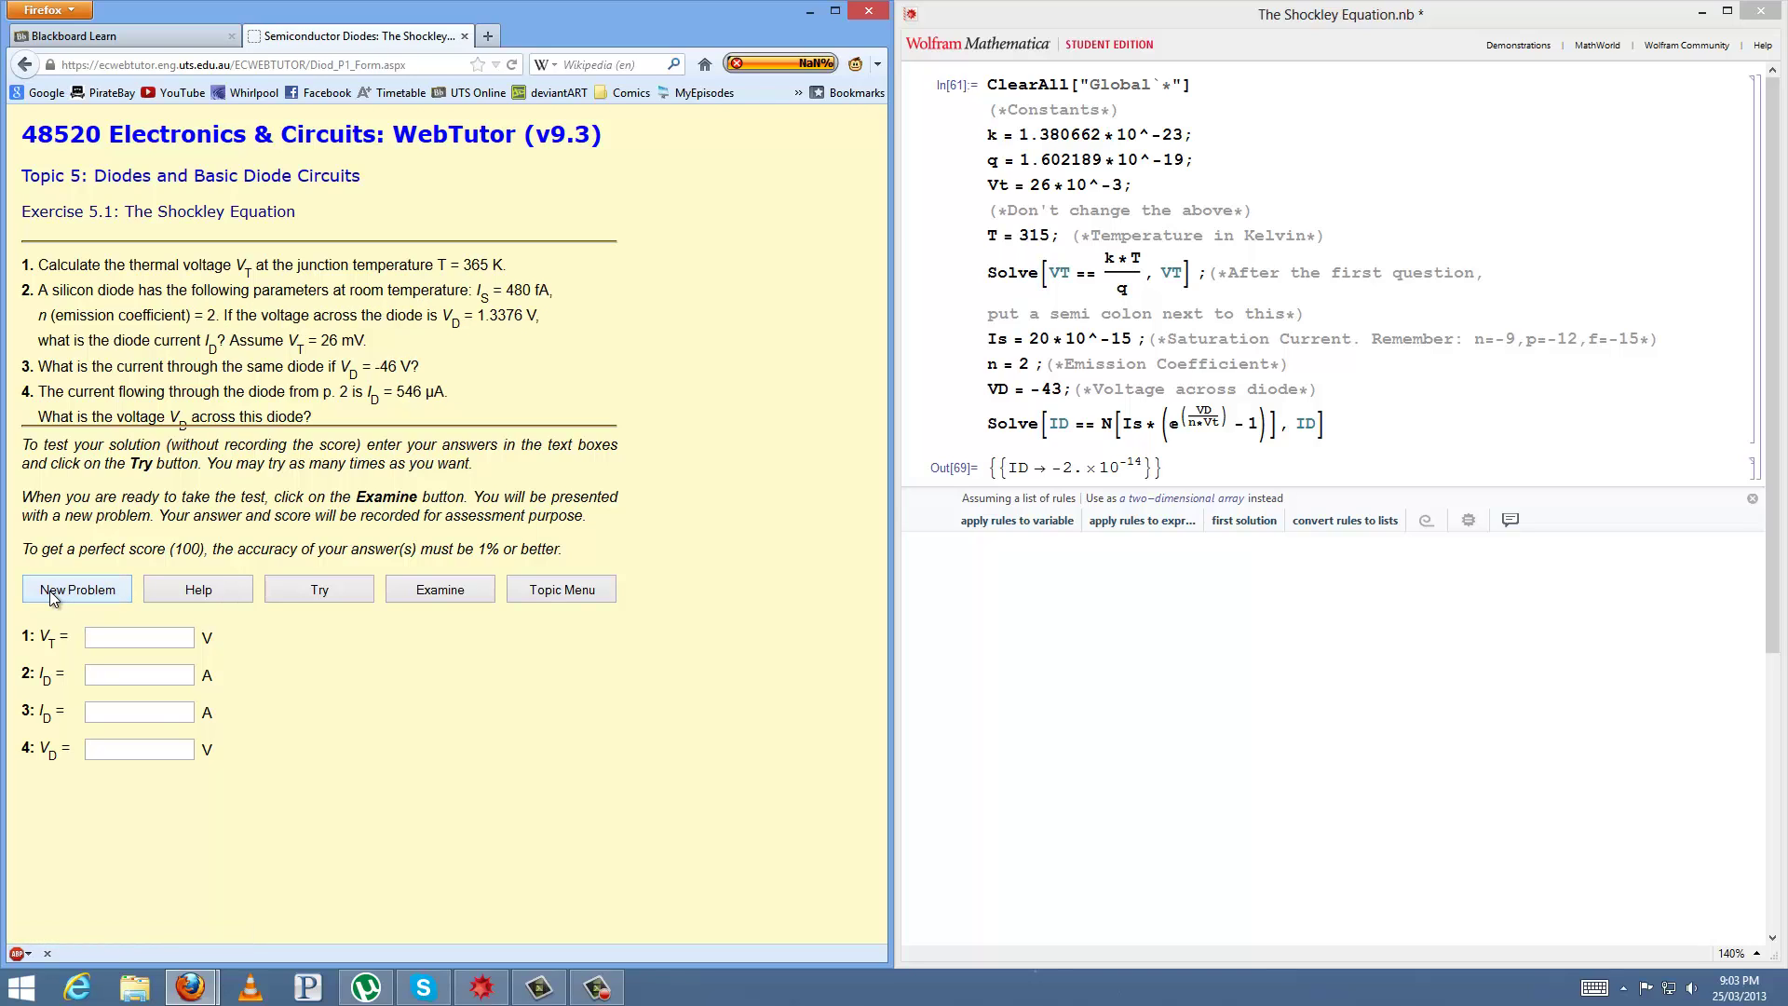
left_click(49, 591)
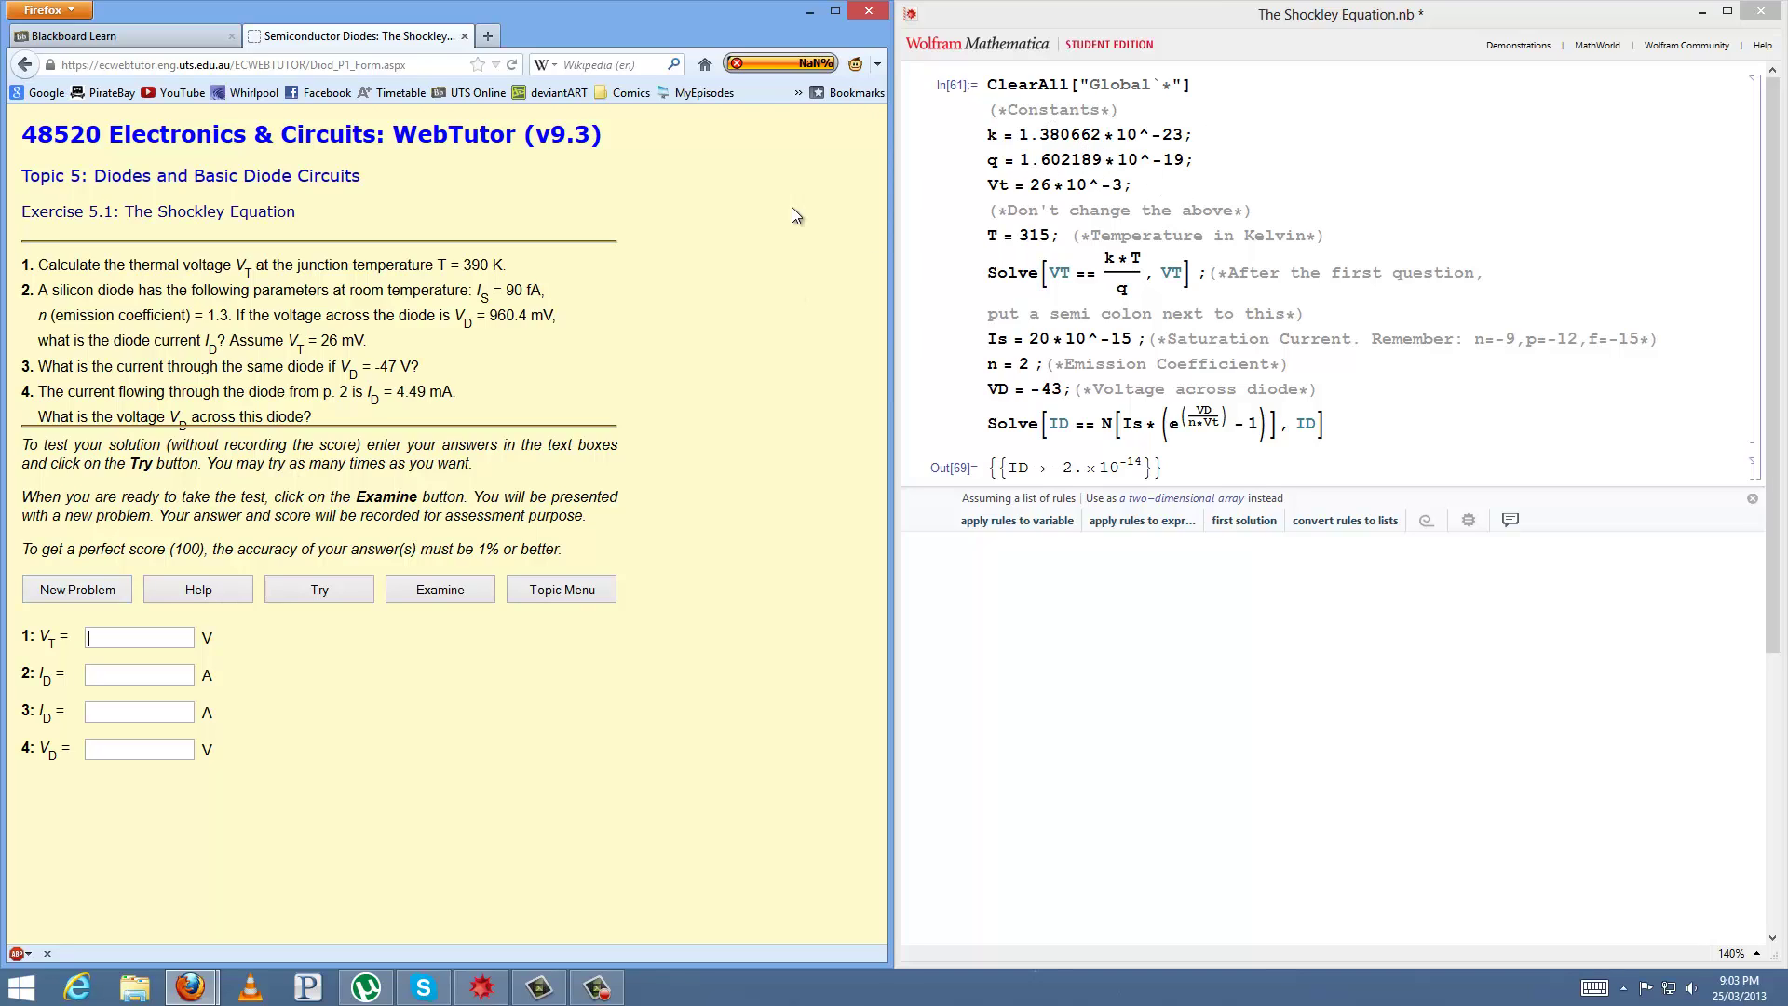
- Replace the temperature with 390, unhide the VT Solve result, and re-evaluate
double_click(475, 264)
key("ctrl+c")
left_click_drag(1018, 235, 1049, 233)
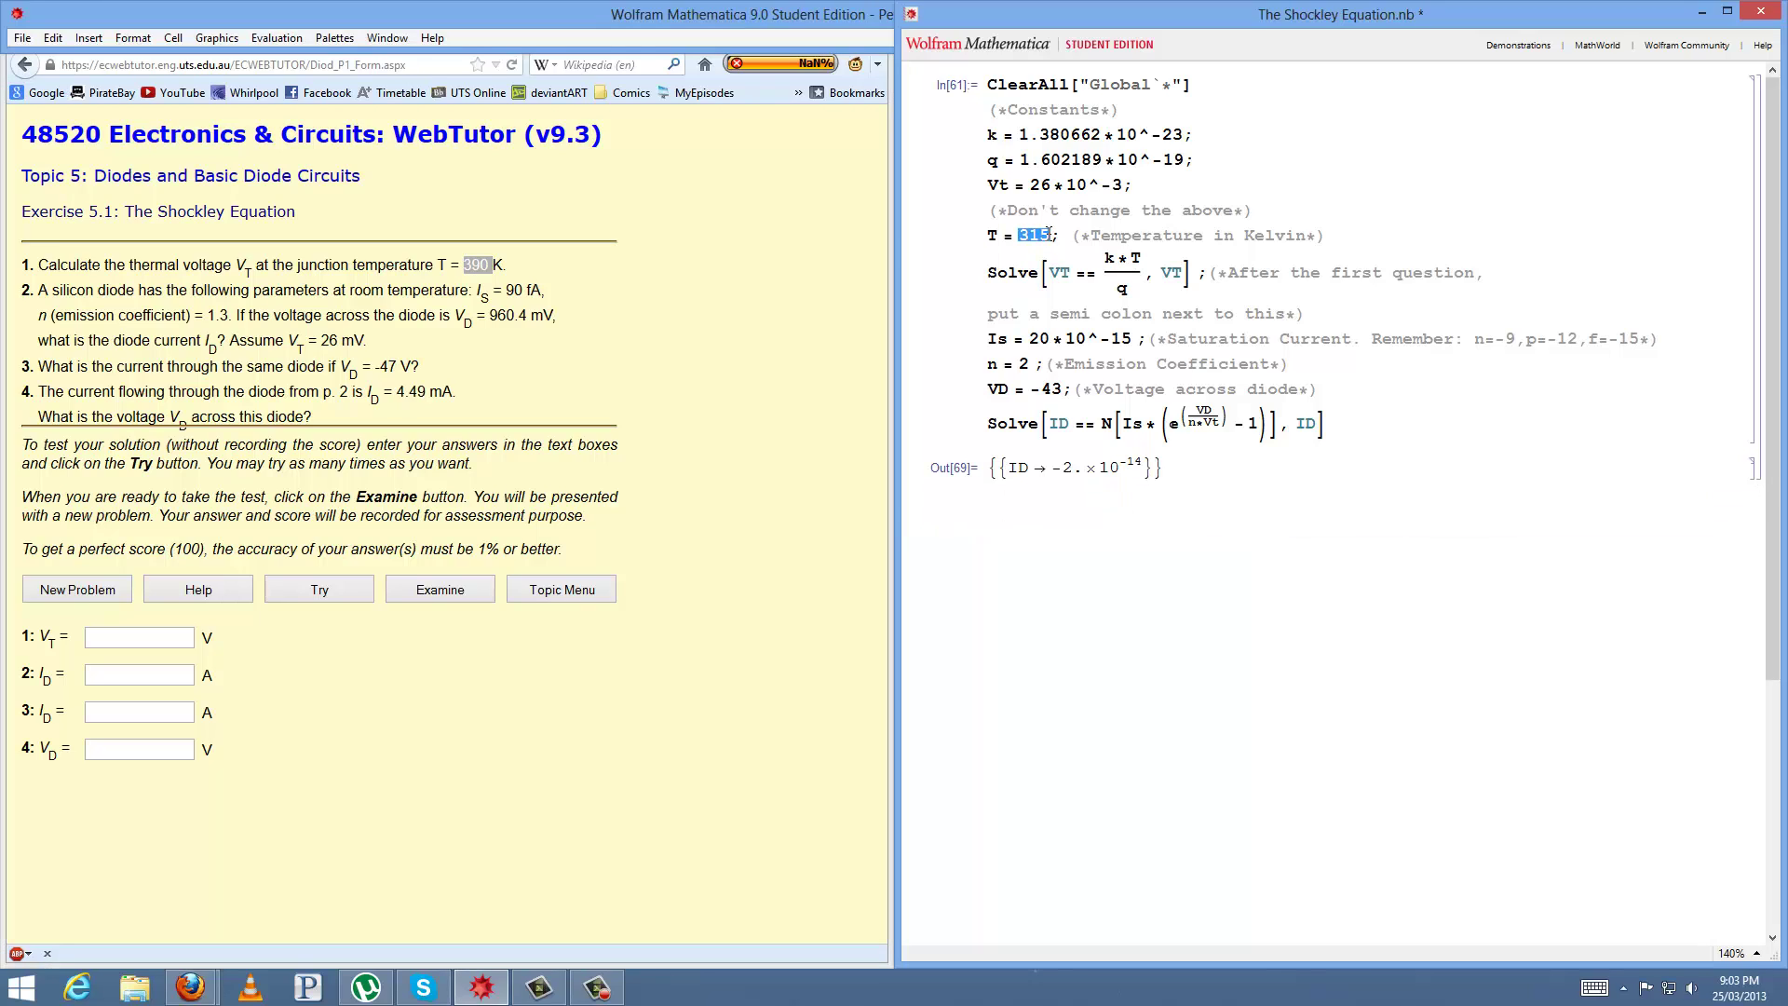
key("ctrl+v")
left_click(1208, 272)
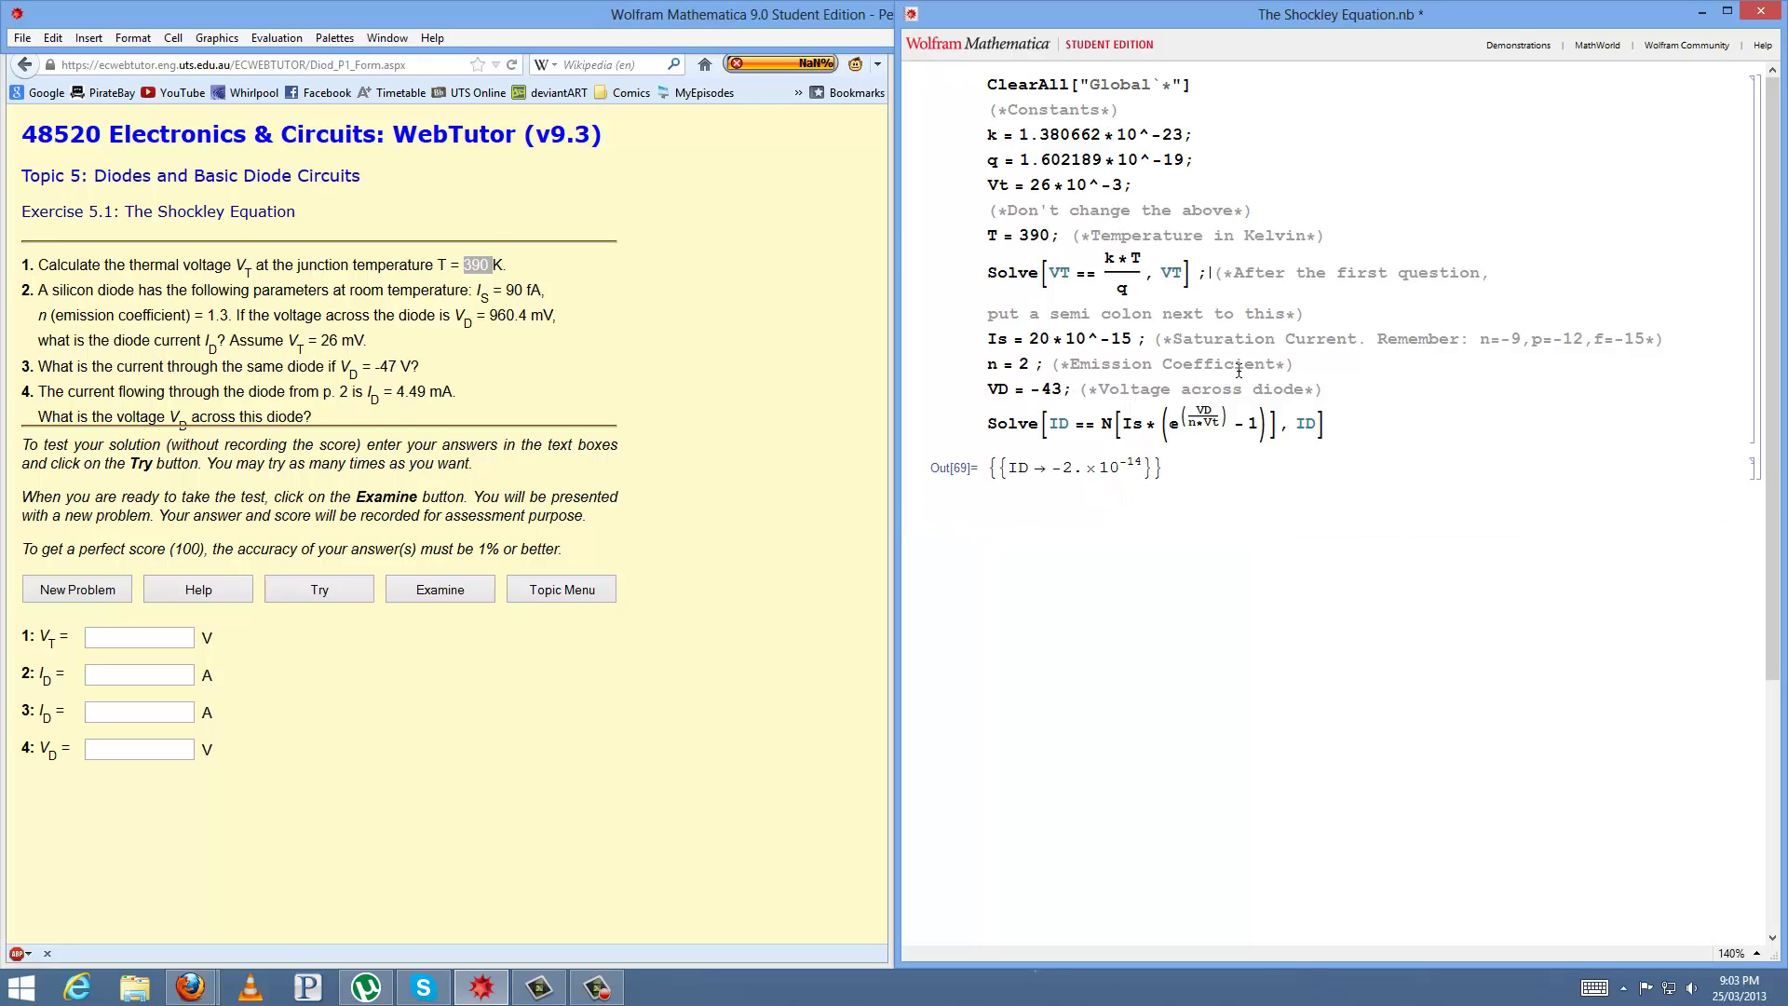
key("BackSpace")
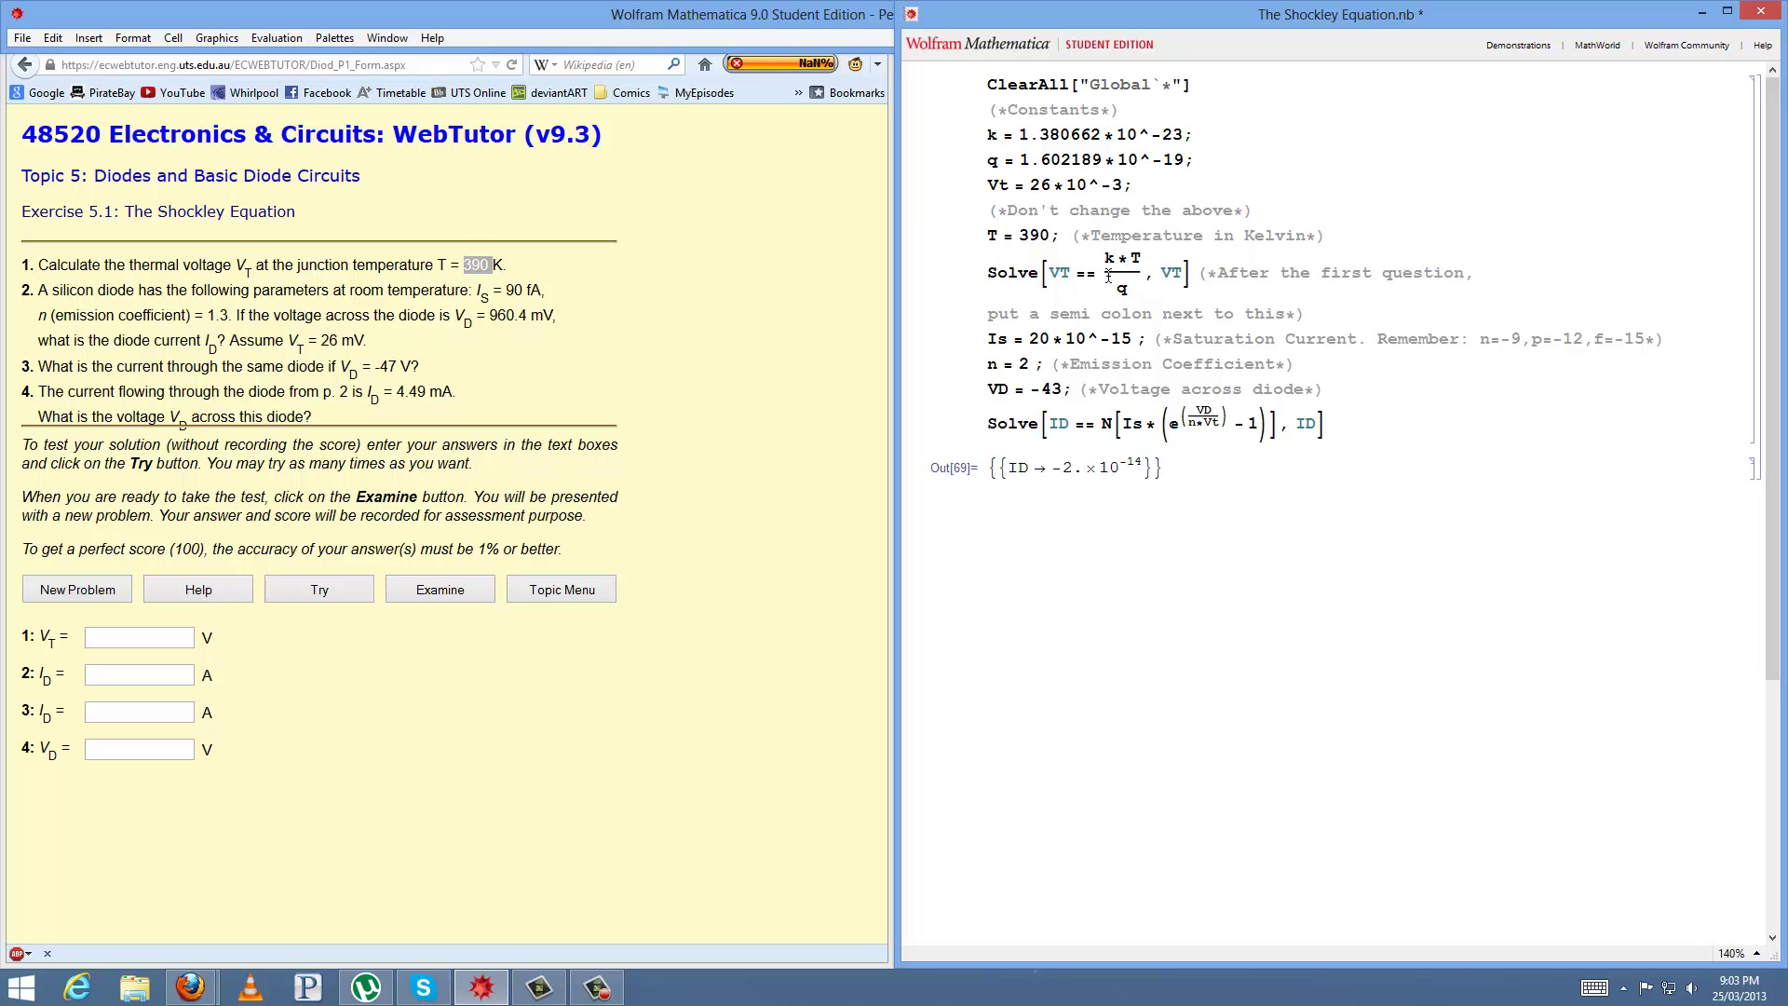
key("shift+Return")
- Copy the VT result 0.0336077 into the V_T answer field
left_click_drag(1051, 465, 1155, 466)
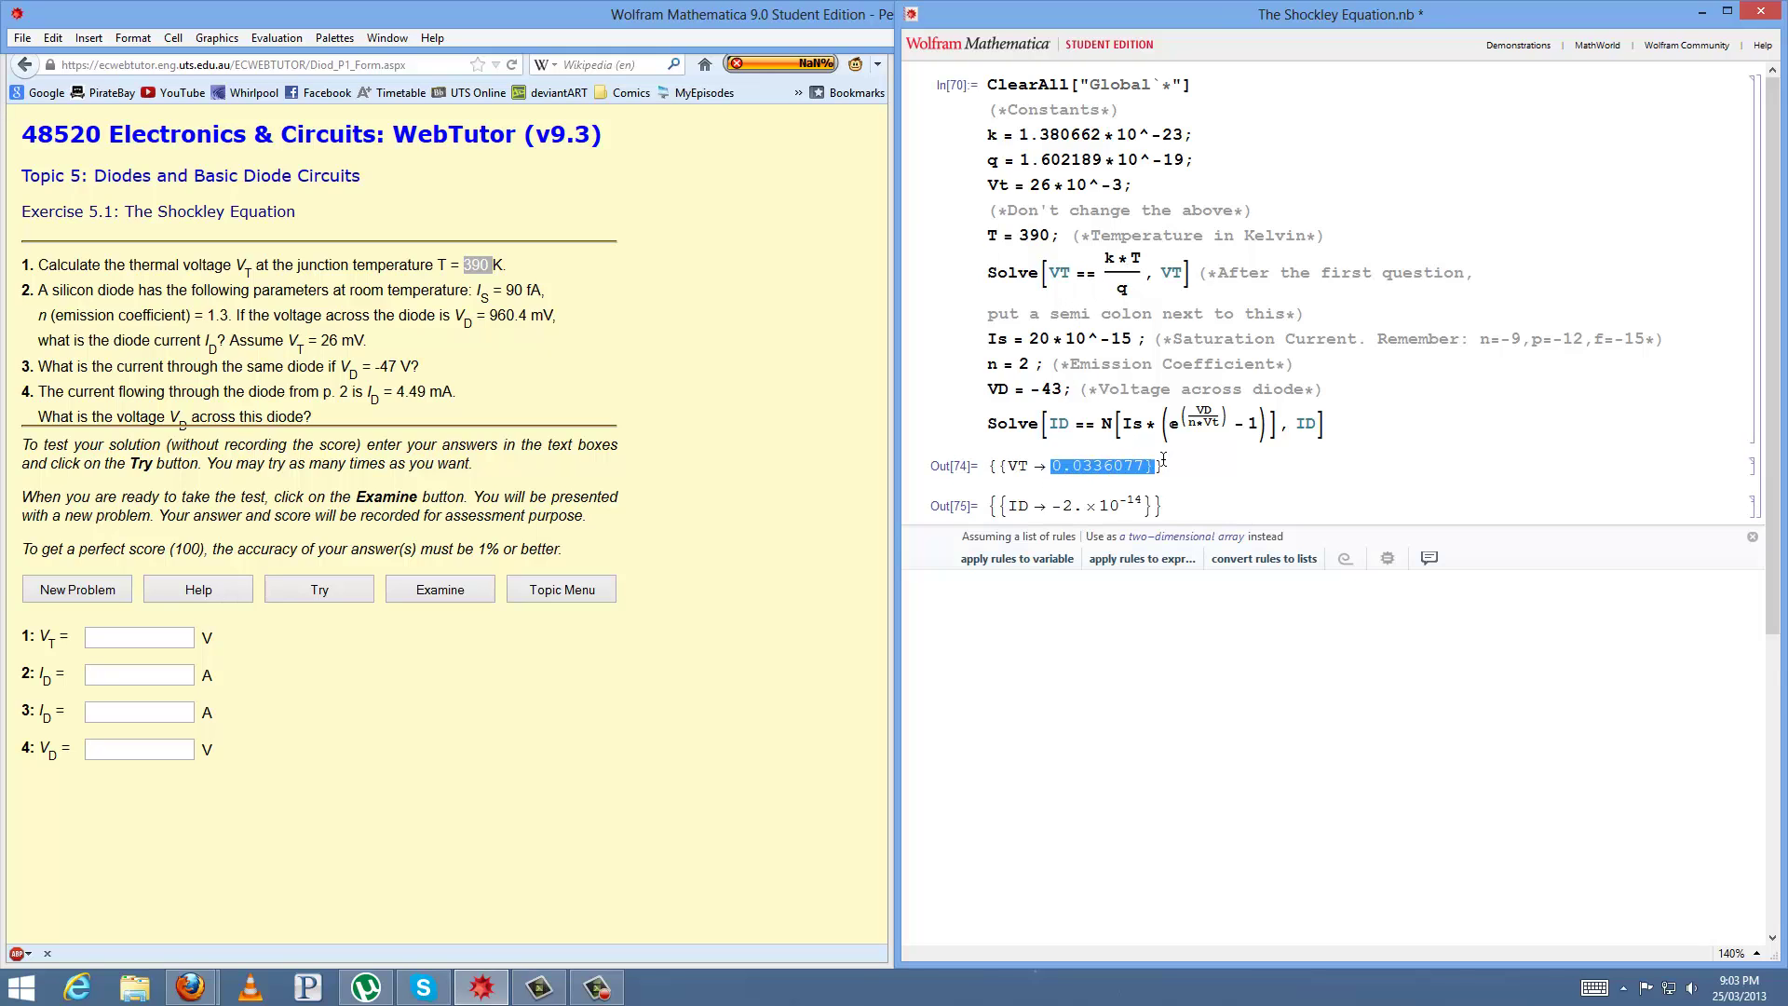
key("ctrl+c")
key("alt+Tab")
key("ctrl+v")
left_click(1079, 372)
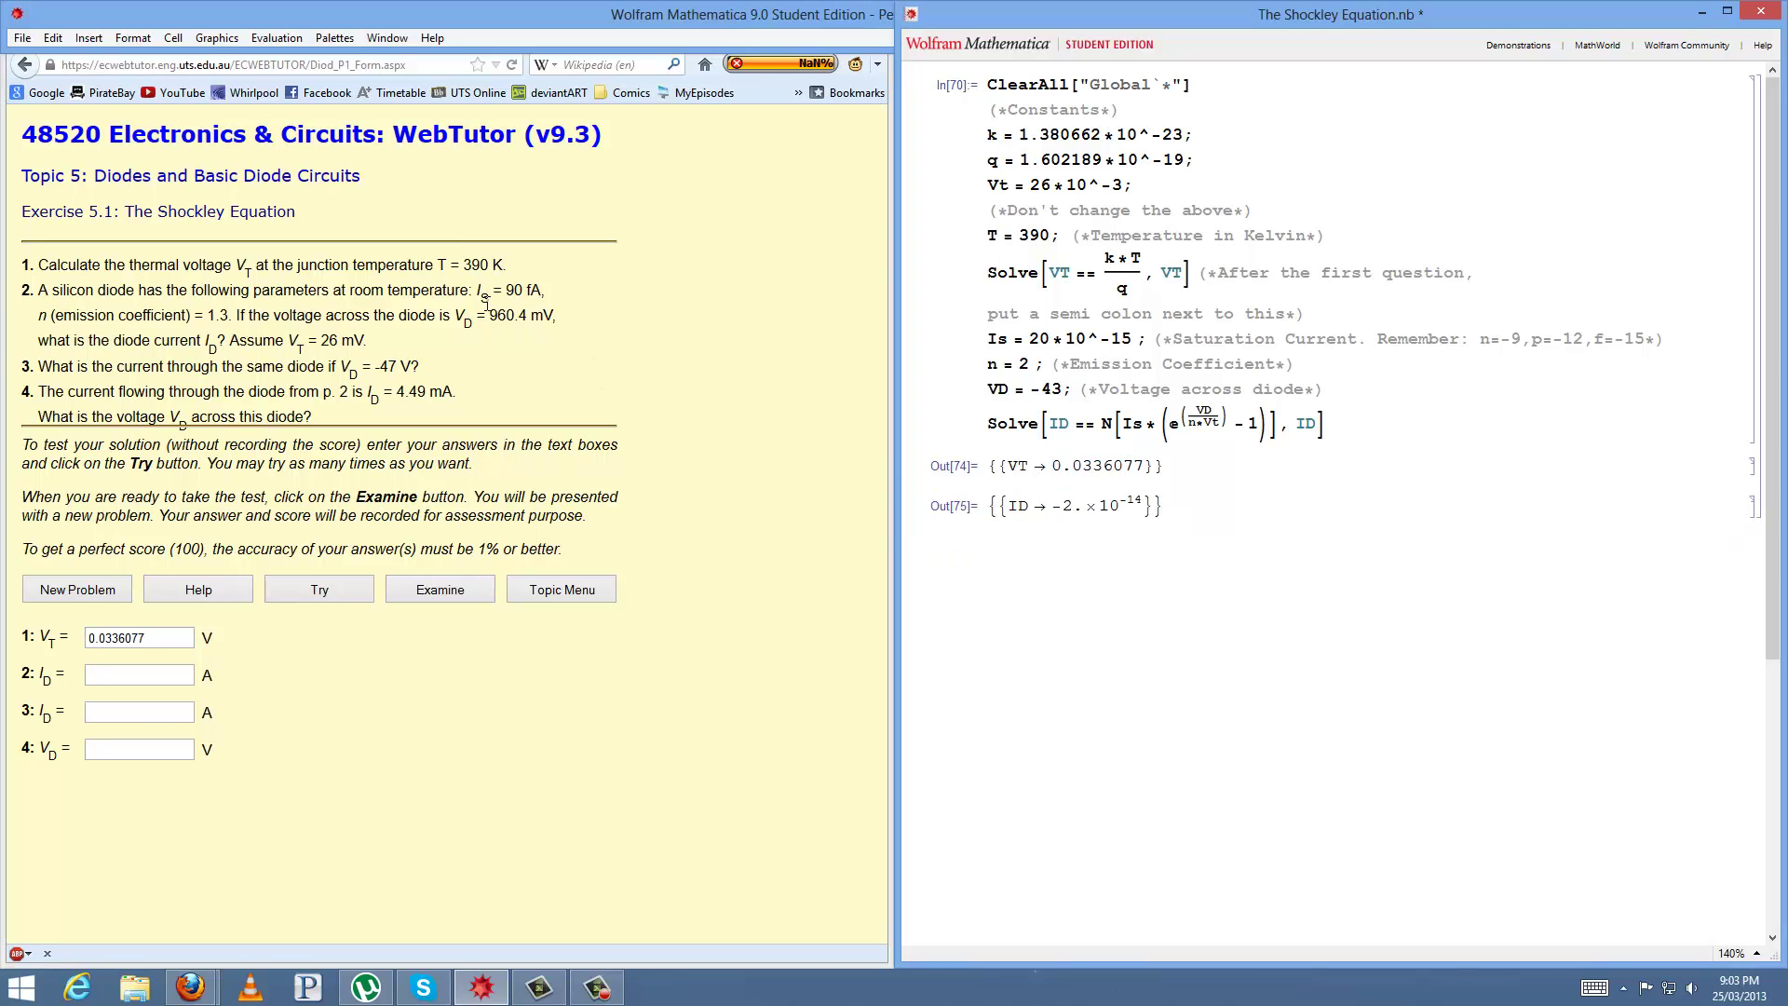
- Set Is to 90, n to 1.3 and VD to 960.4*10^-3, then re-evaluate
double_click(1039, 338)
type("90")
double_click(1022, 363)
type("1.3")
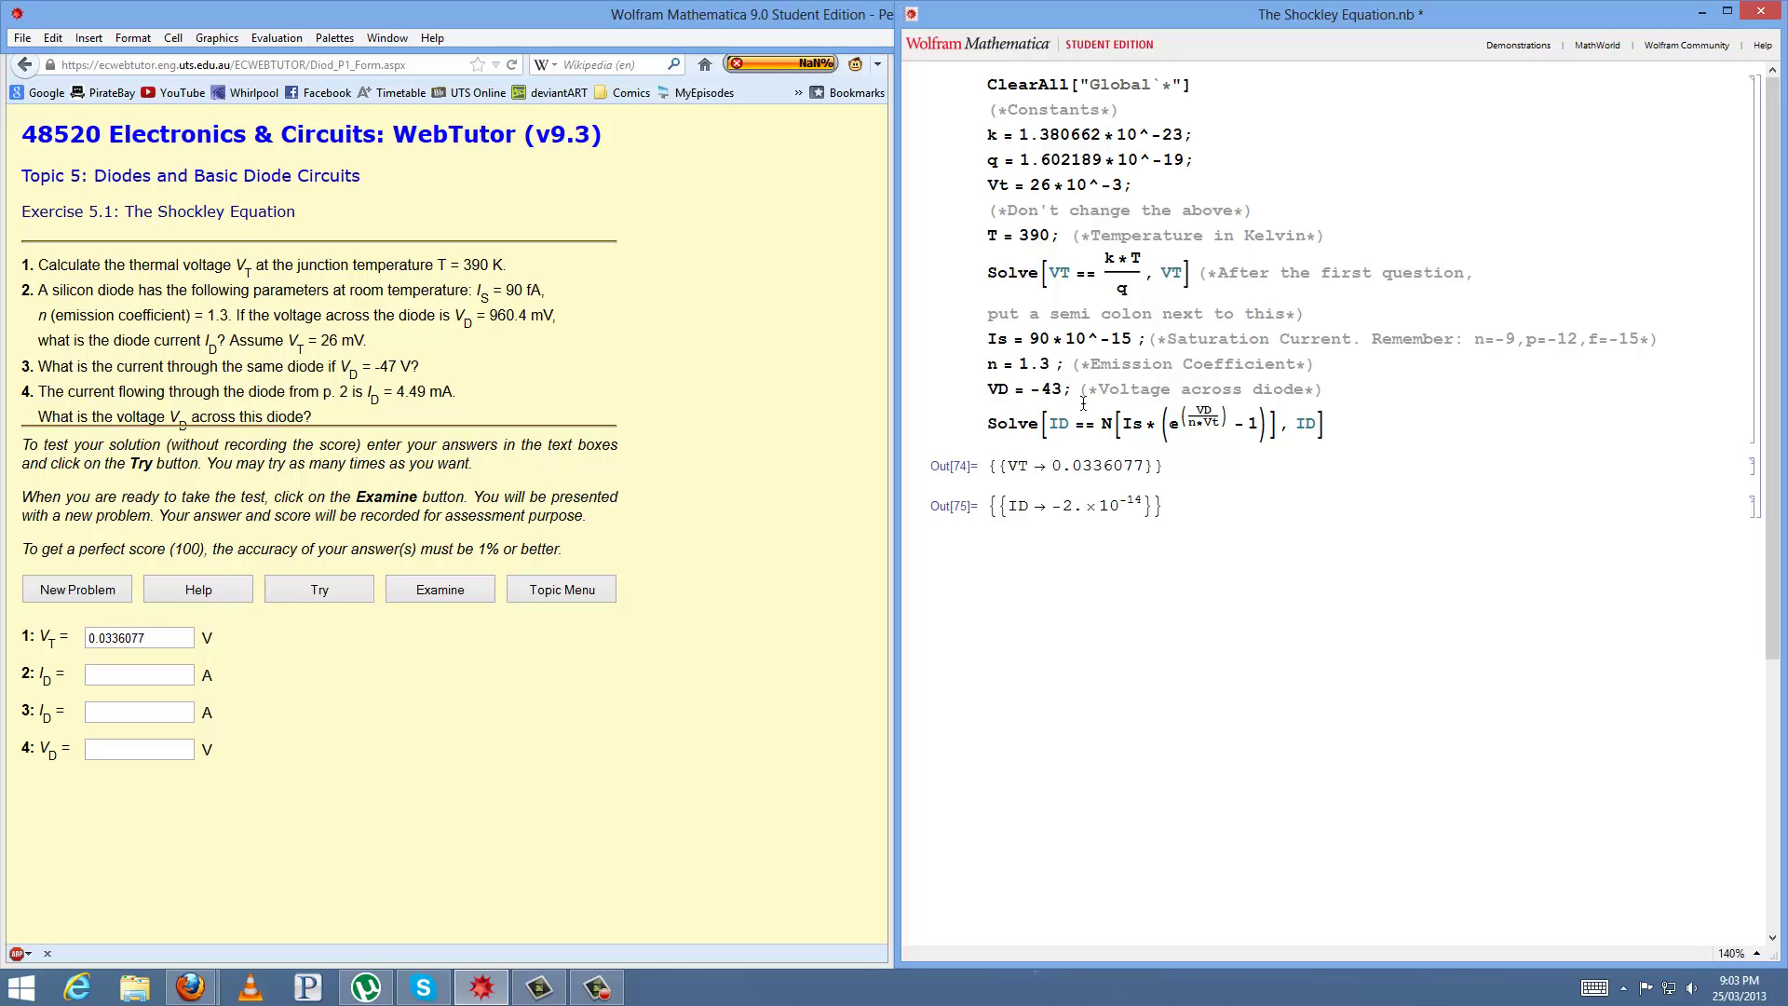
left_click_drag(1028, 389, 1059, 388)
type("960.4*")
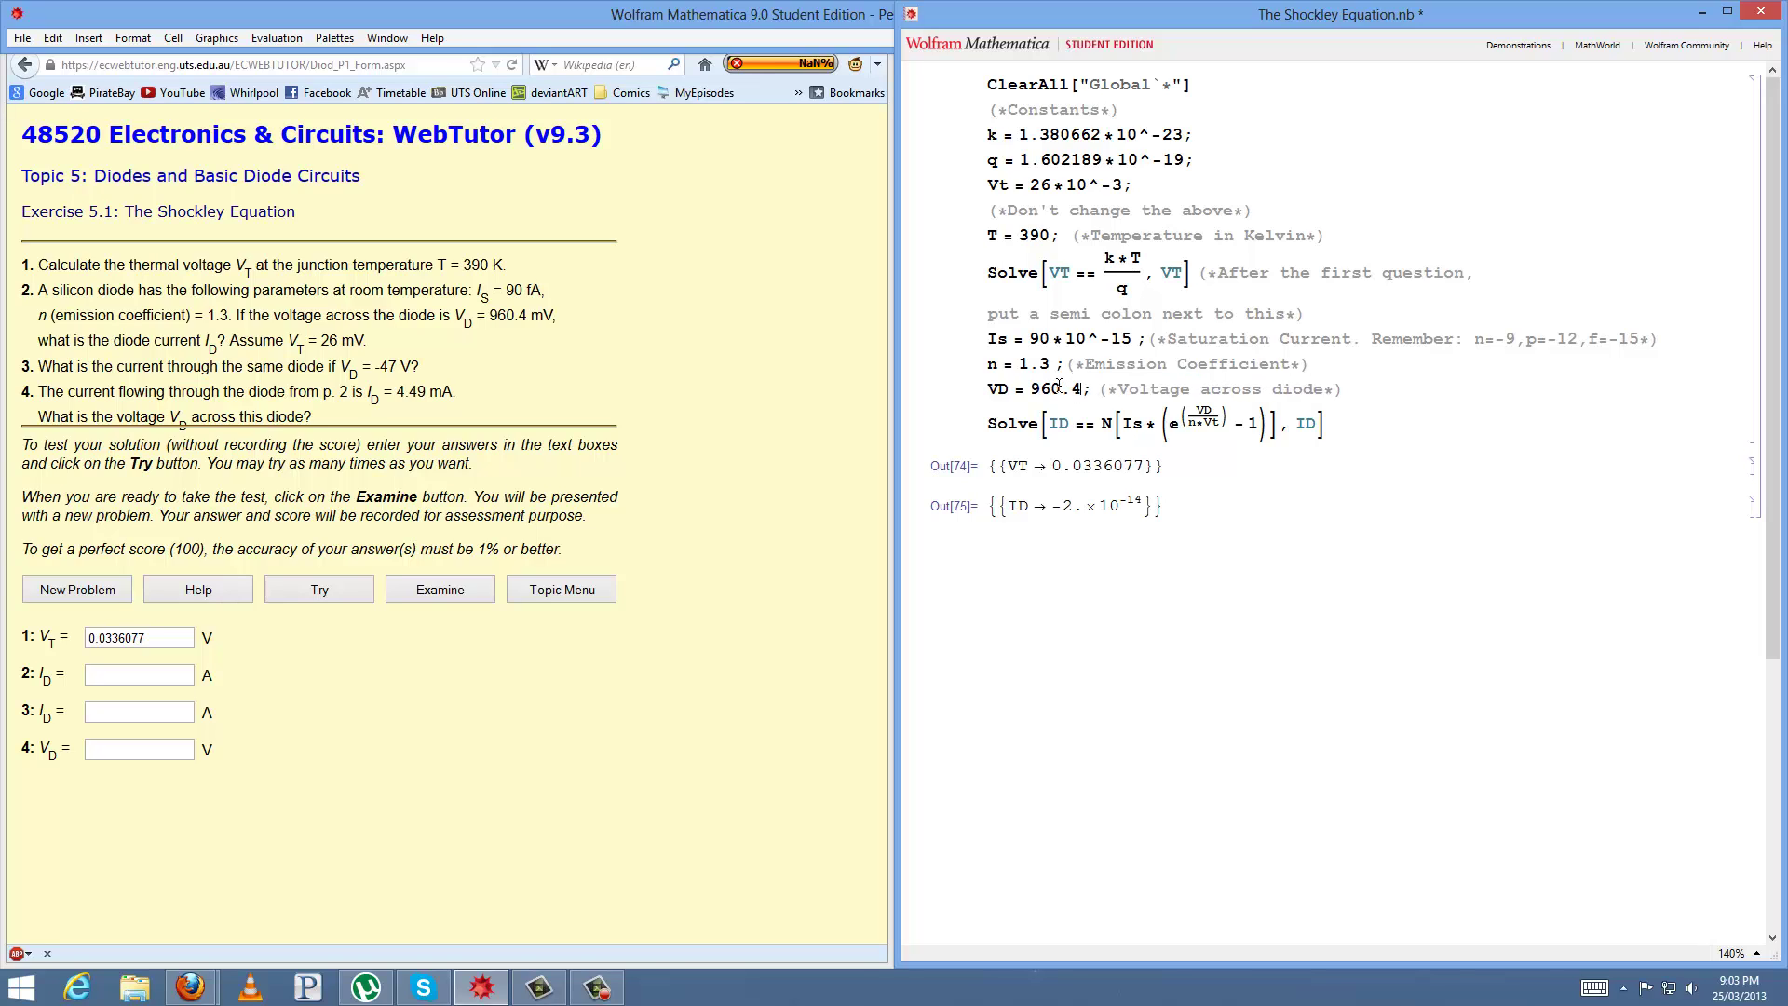
type("10")
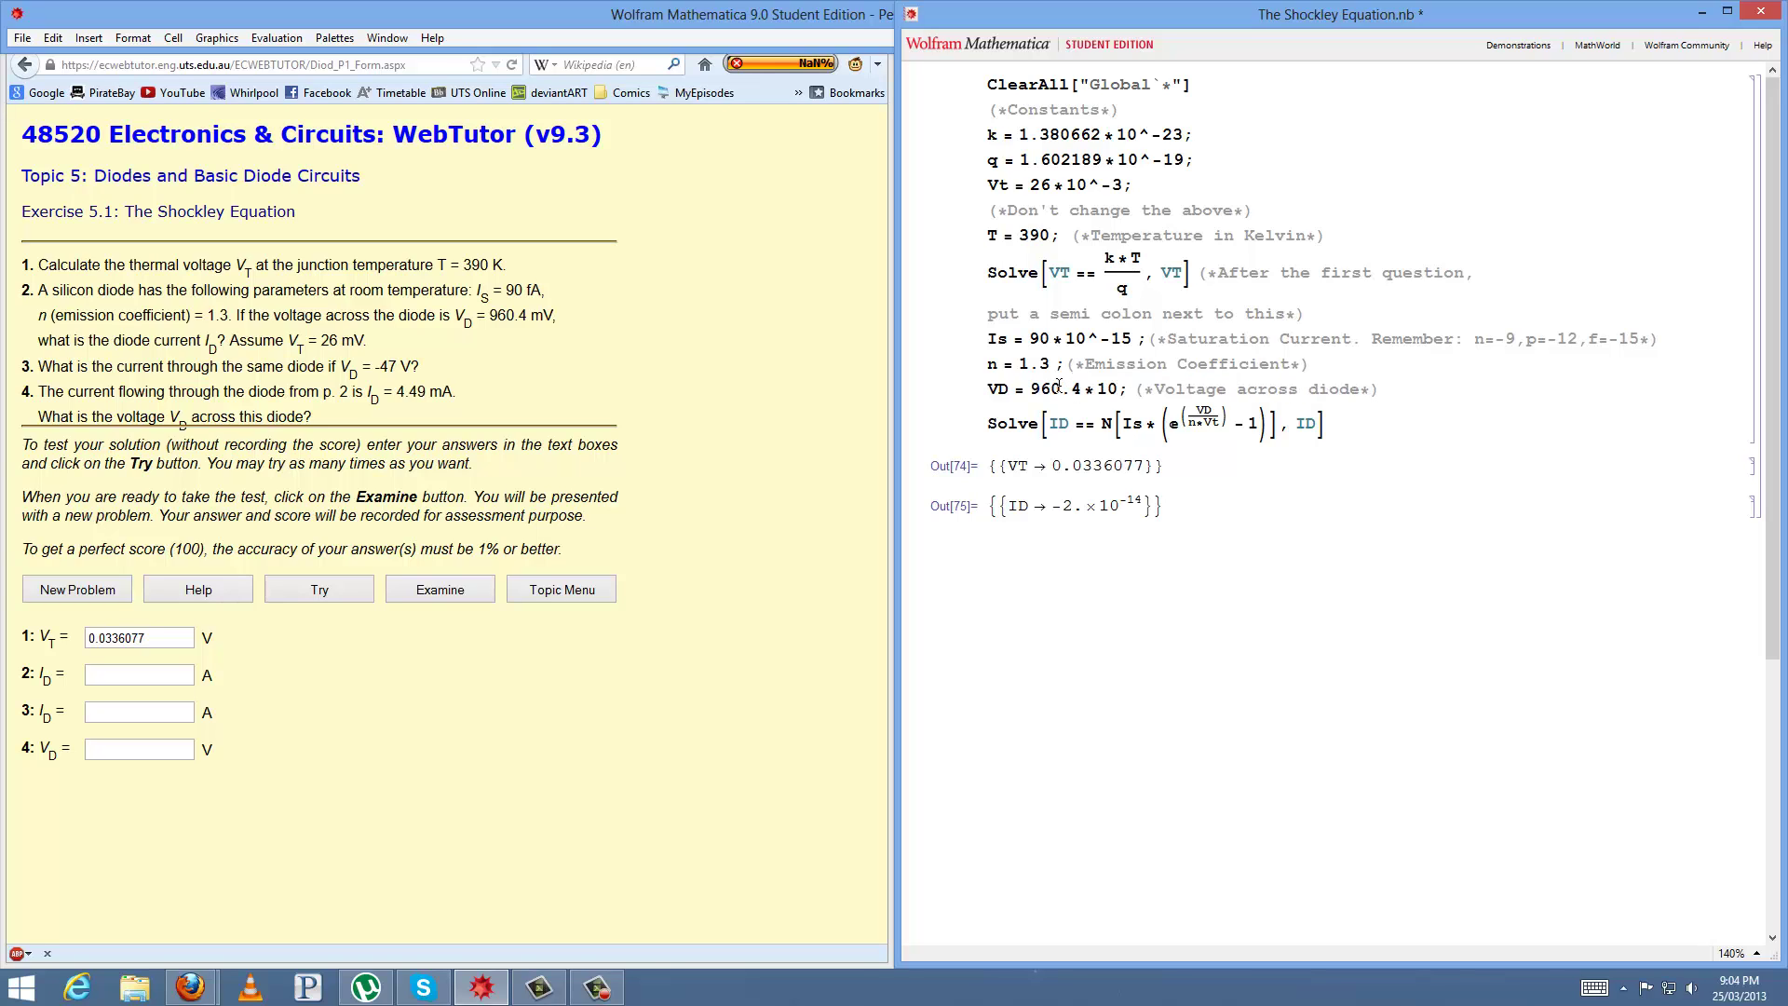
type("^-3")
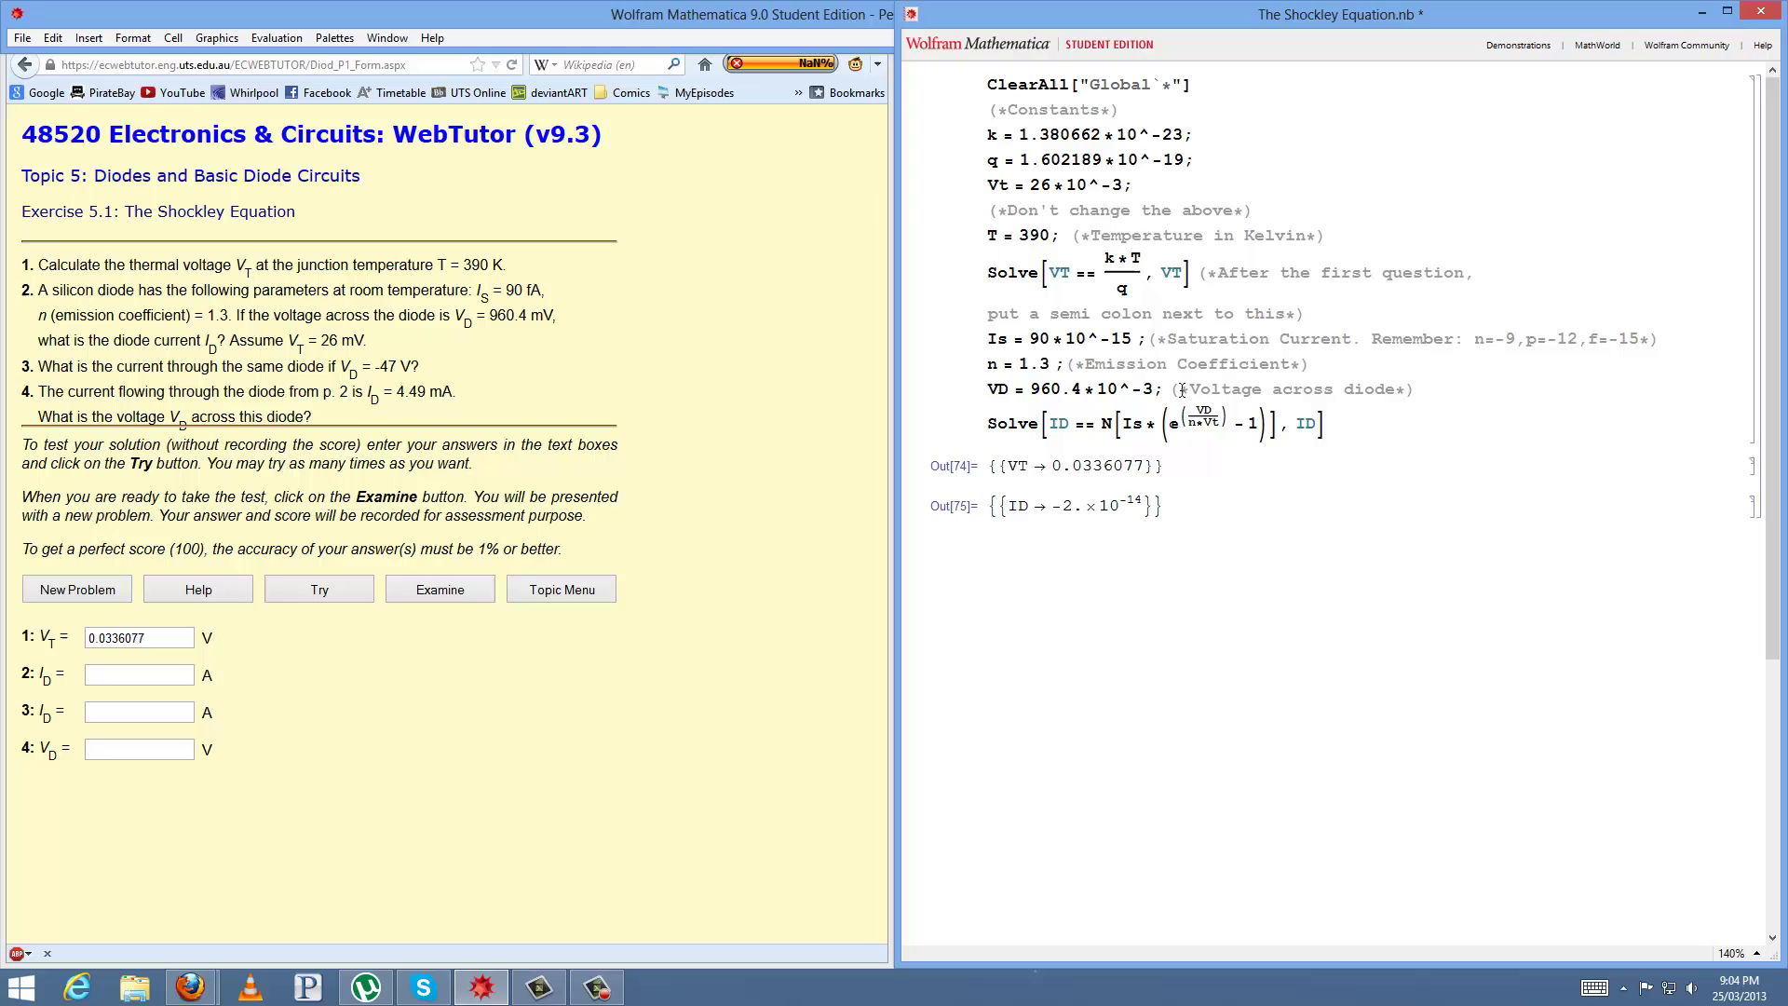
key("shift+Return")
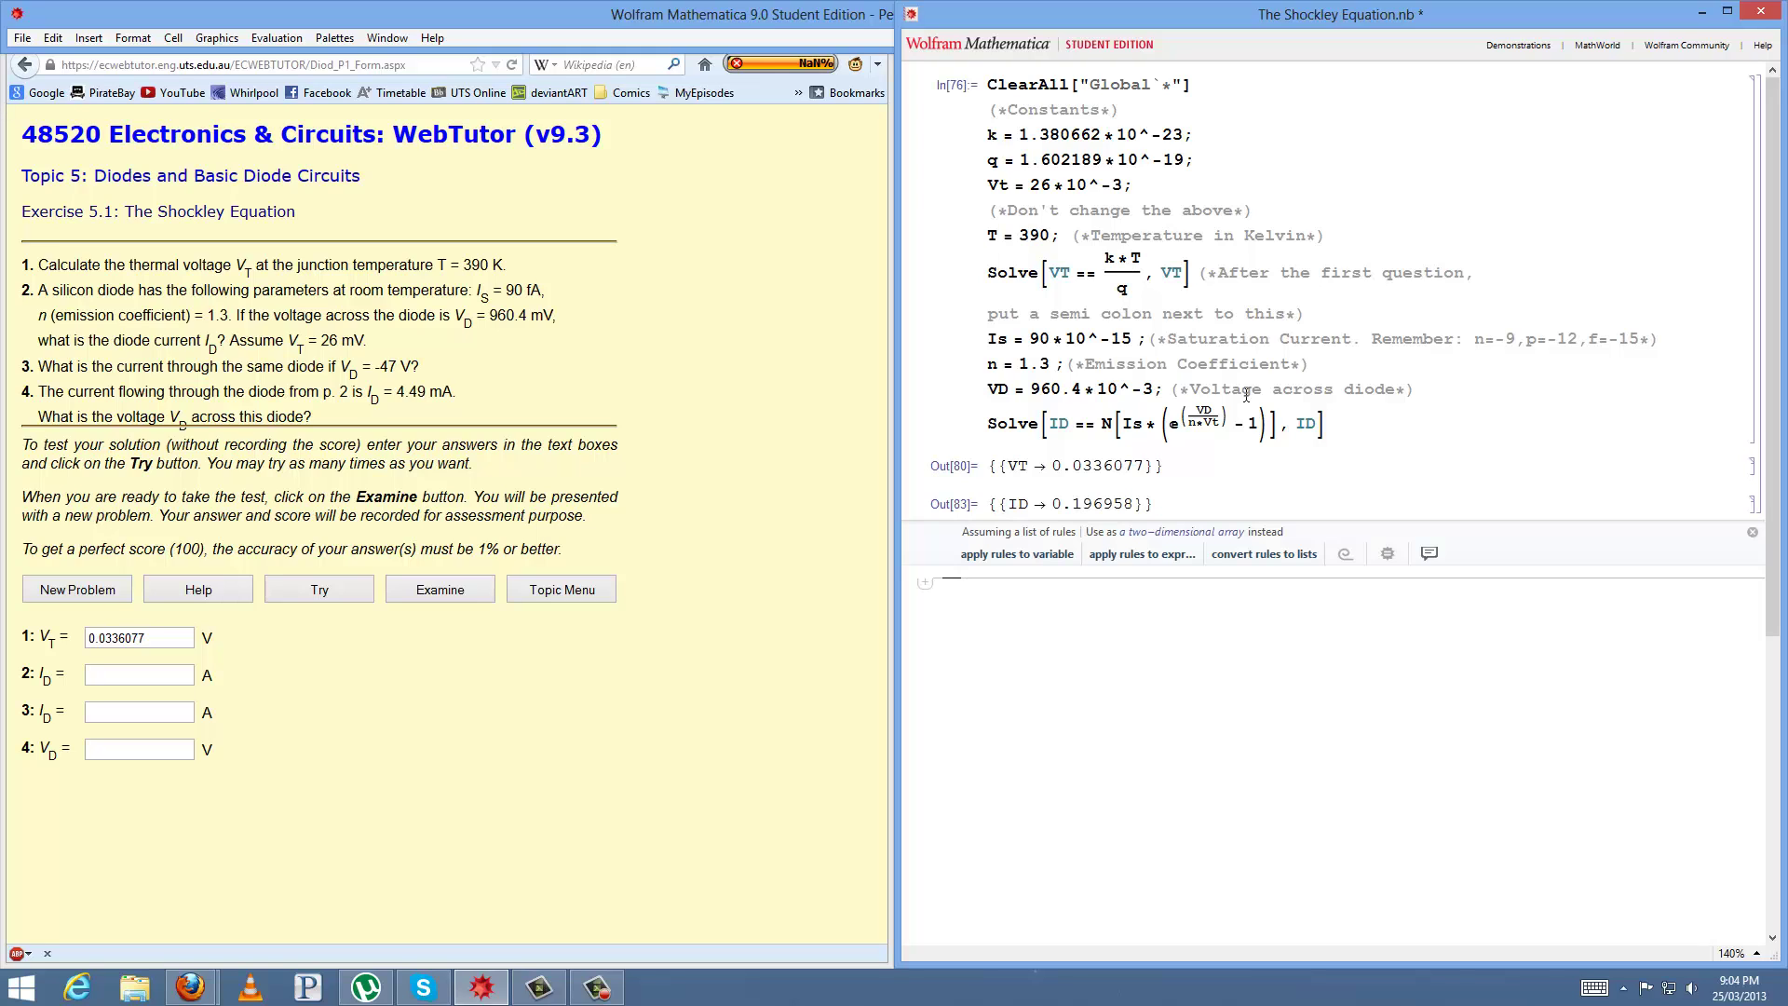
- Paste the ID result 0.196958 into the second answer field
left_click_drag(1050, 503, 1130, 495)
key("ctrl+c")
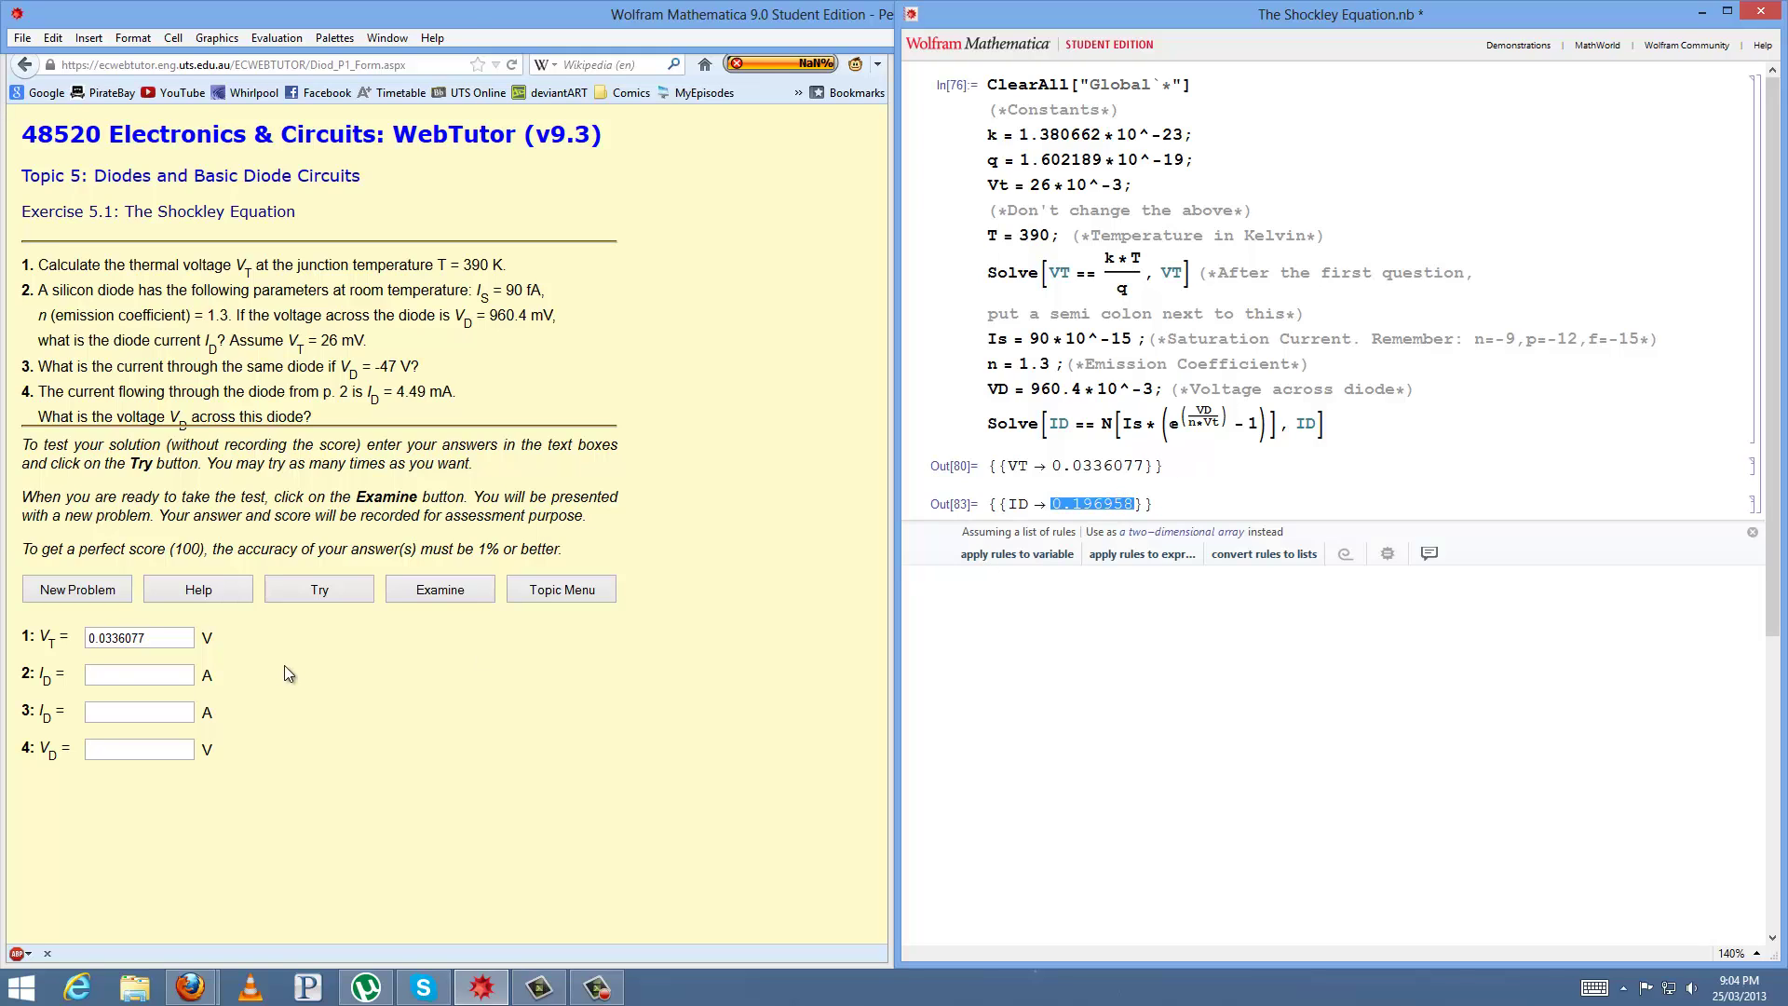
left_click(132, 675)
key("ctrl+v")
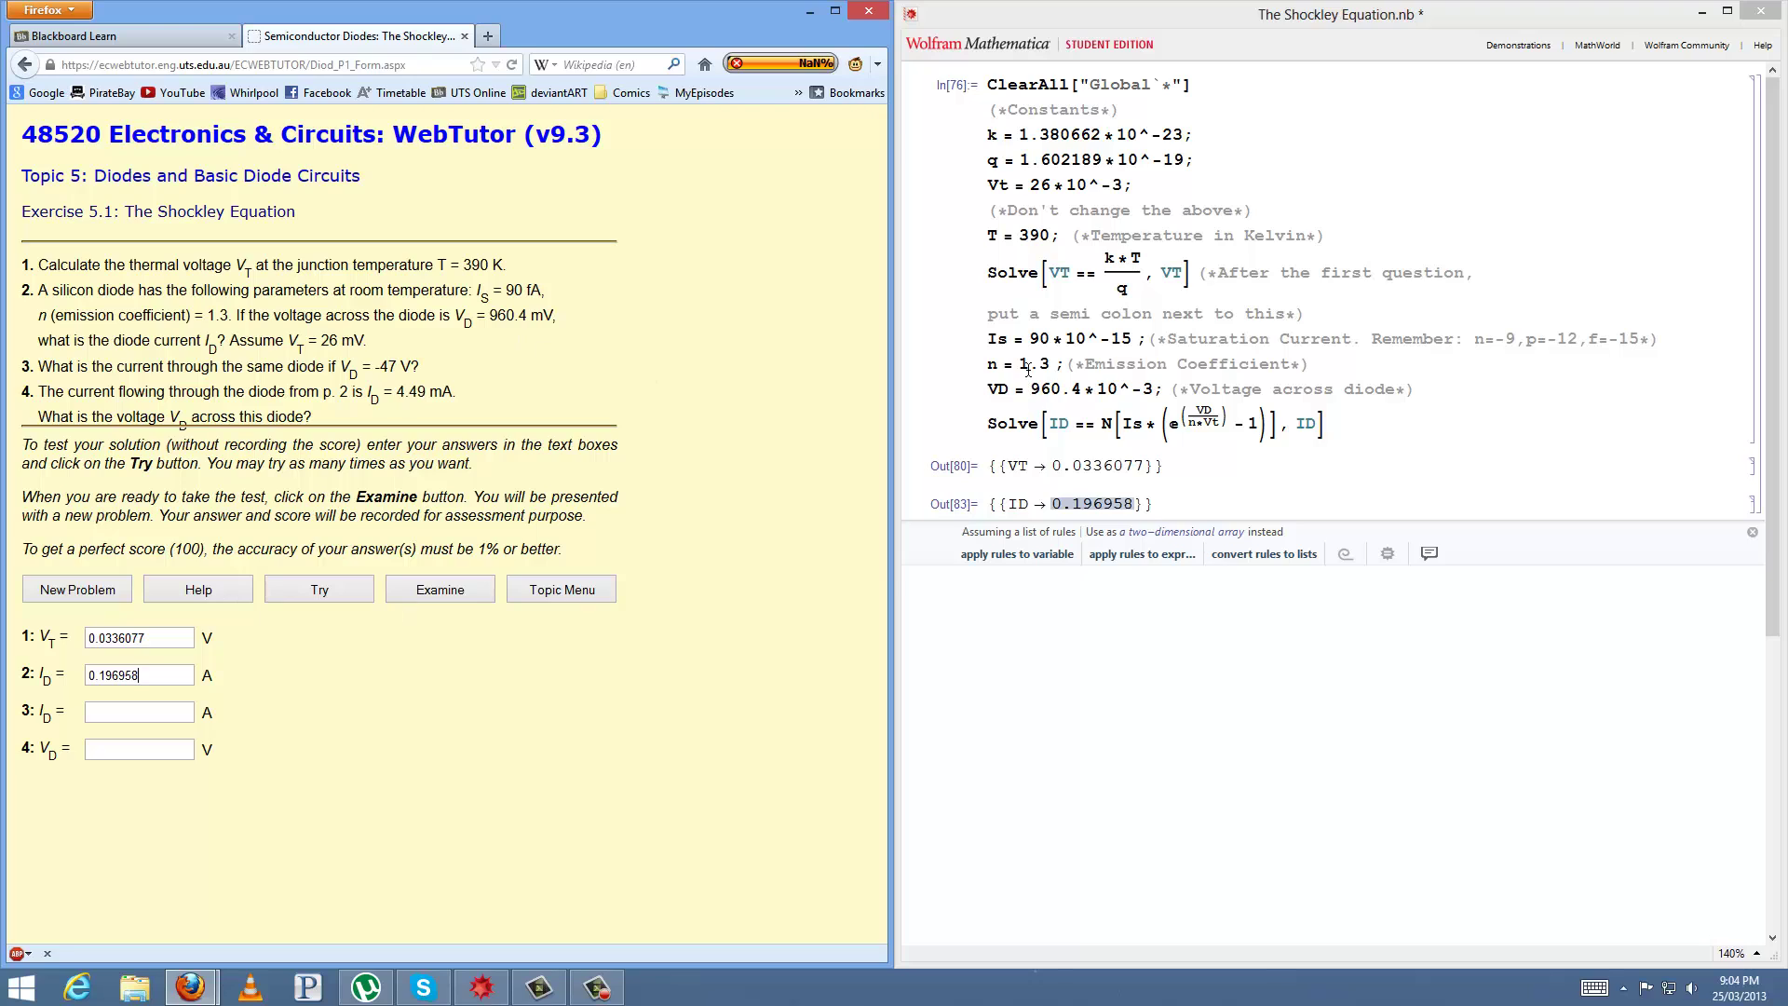
- Set VD to -47, re-evaluate, and enter -9E-14 as the third answer
left_click_drag(1030, 389, 1127, 384)
type("-47")
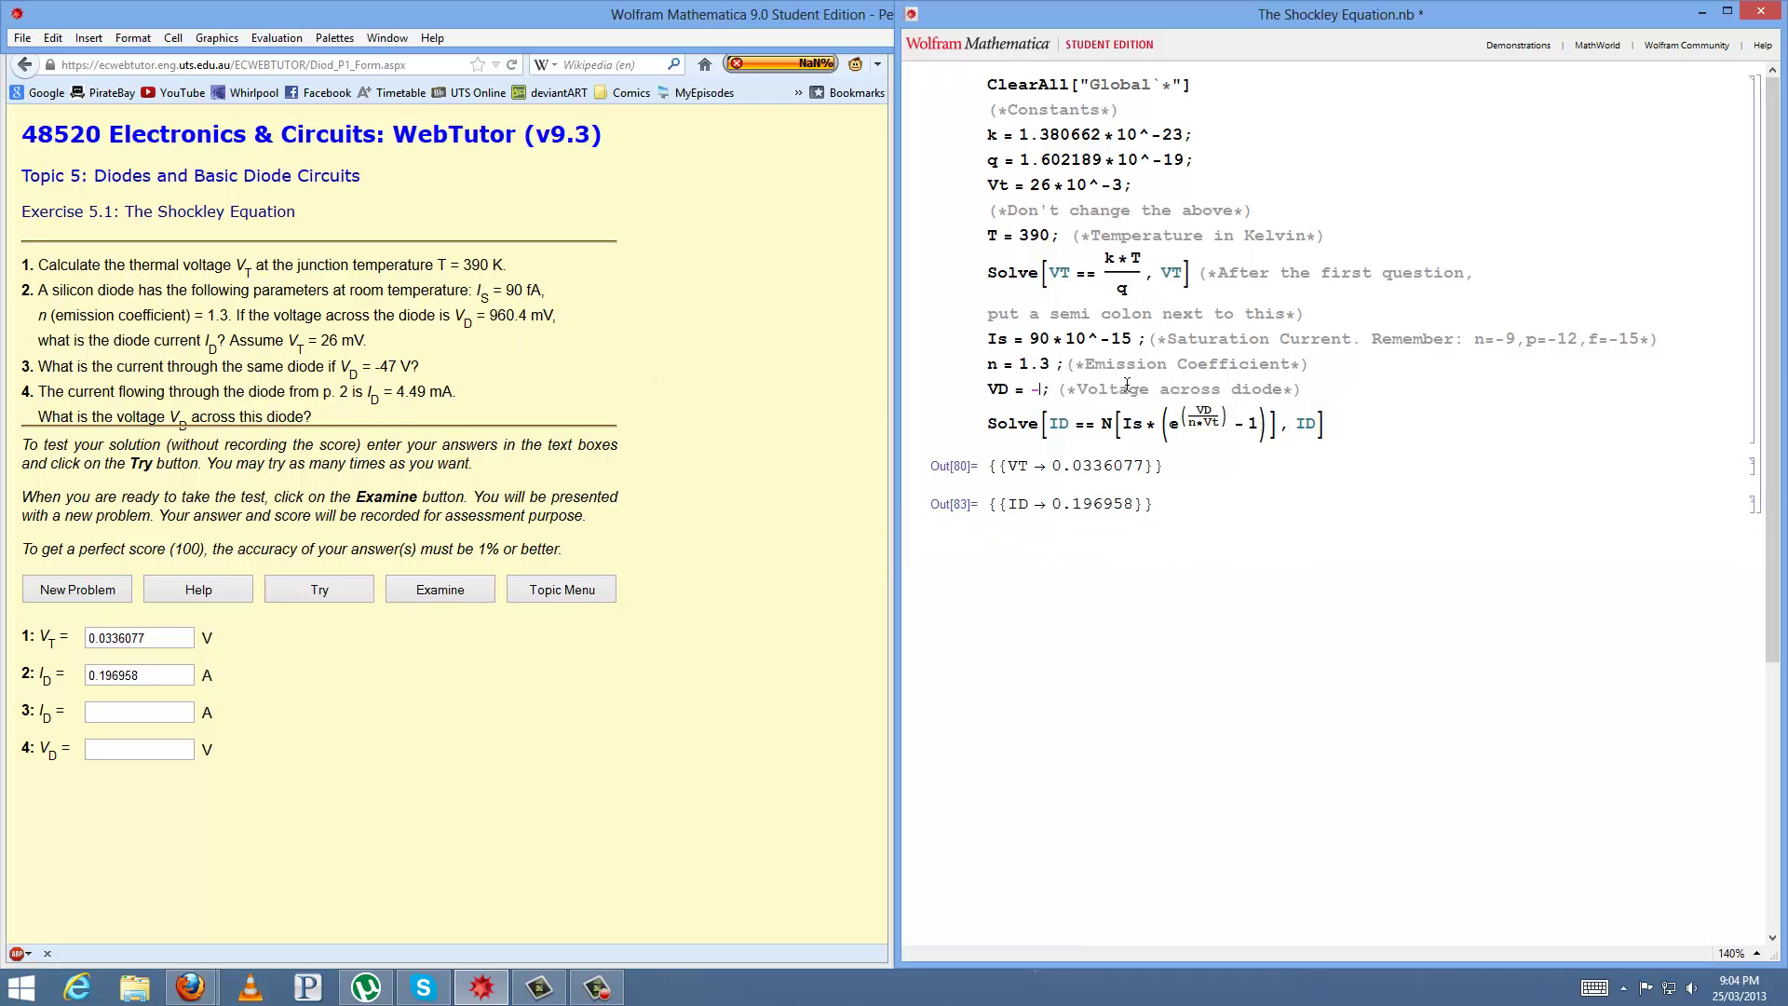
key("shift+Return")
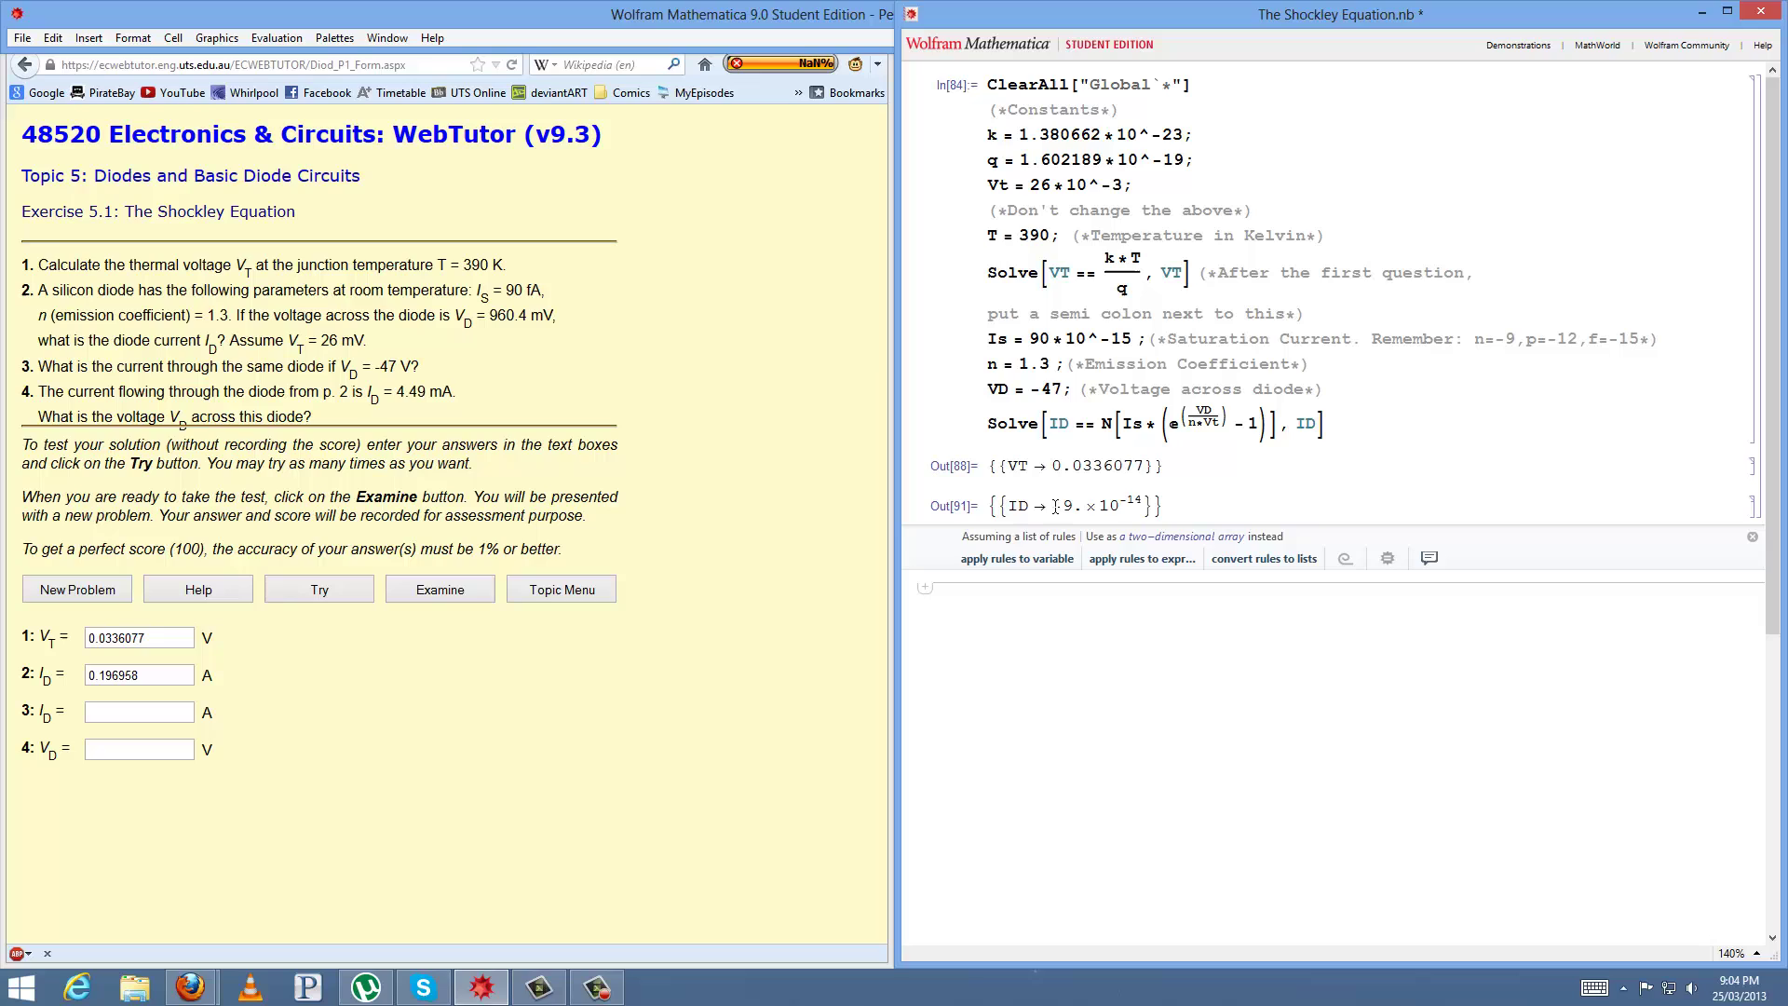
left_click(153, 709)
type("-")
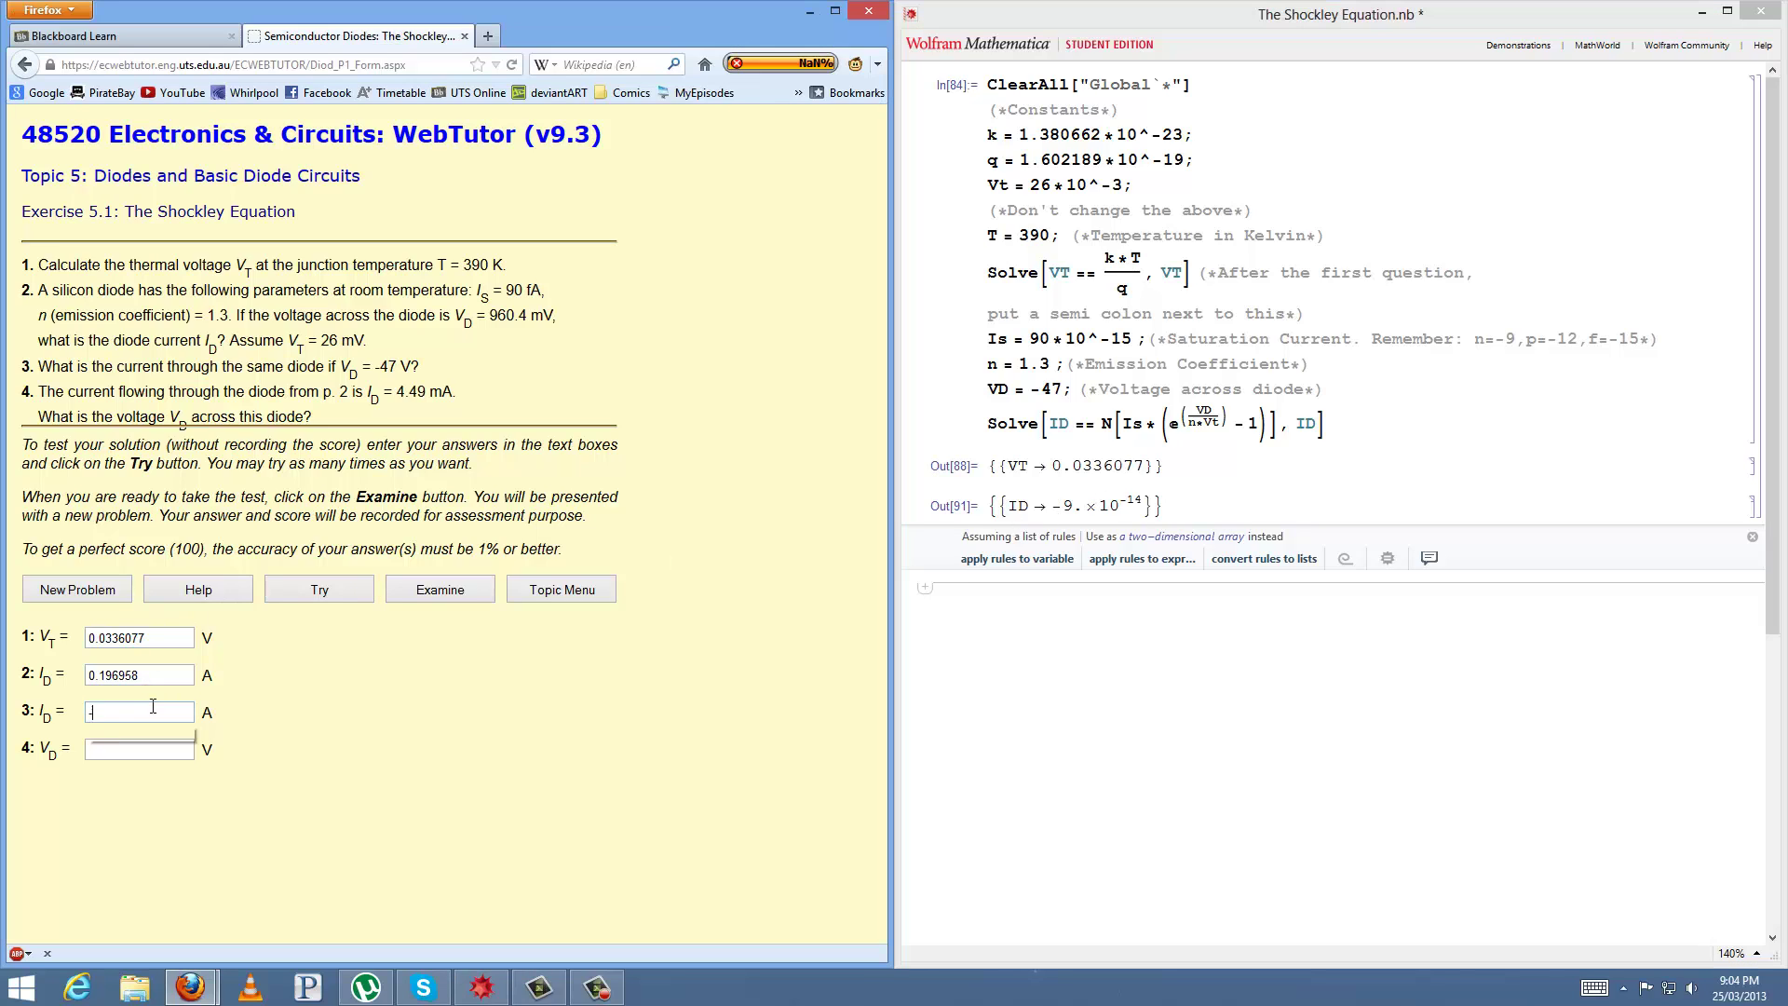
type("9E-14")
- Rewrite the Solve as 4.49*10^-3 == … solving for Vd, and evaluate
double_click(1056, 424)
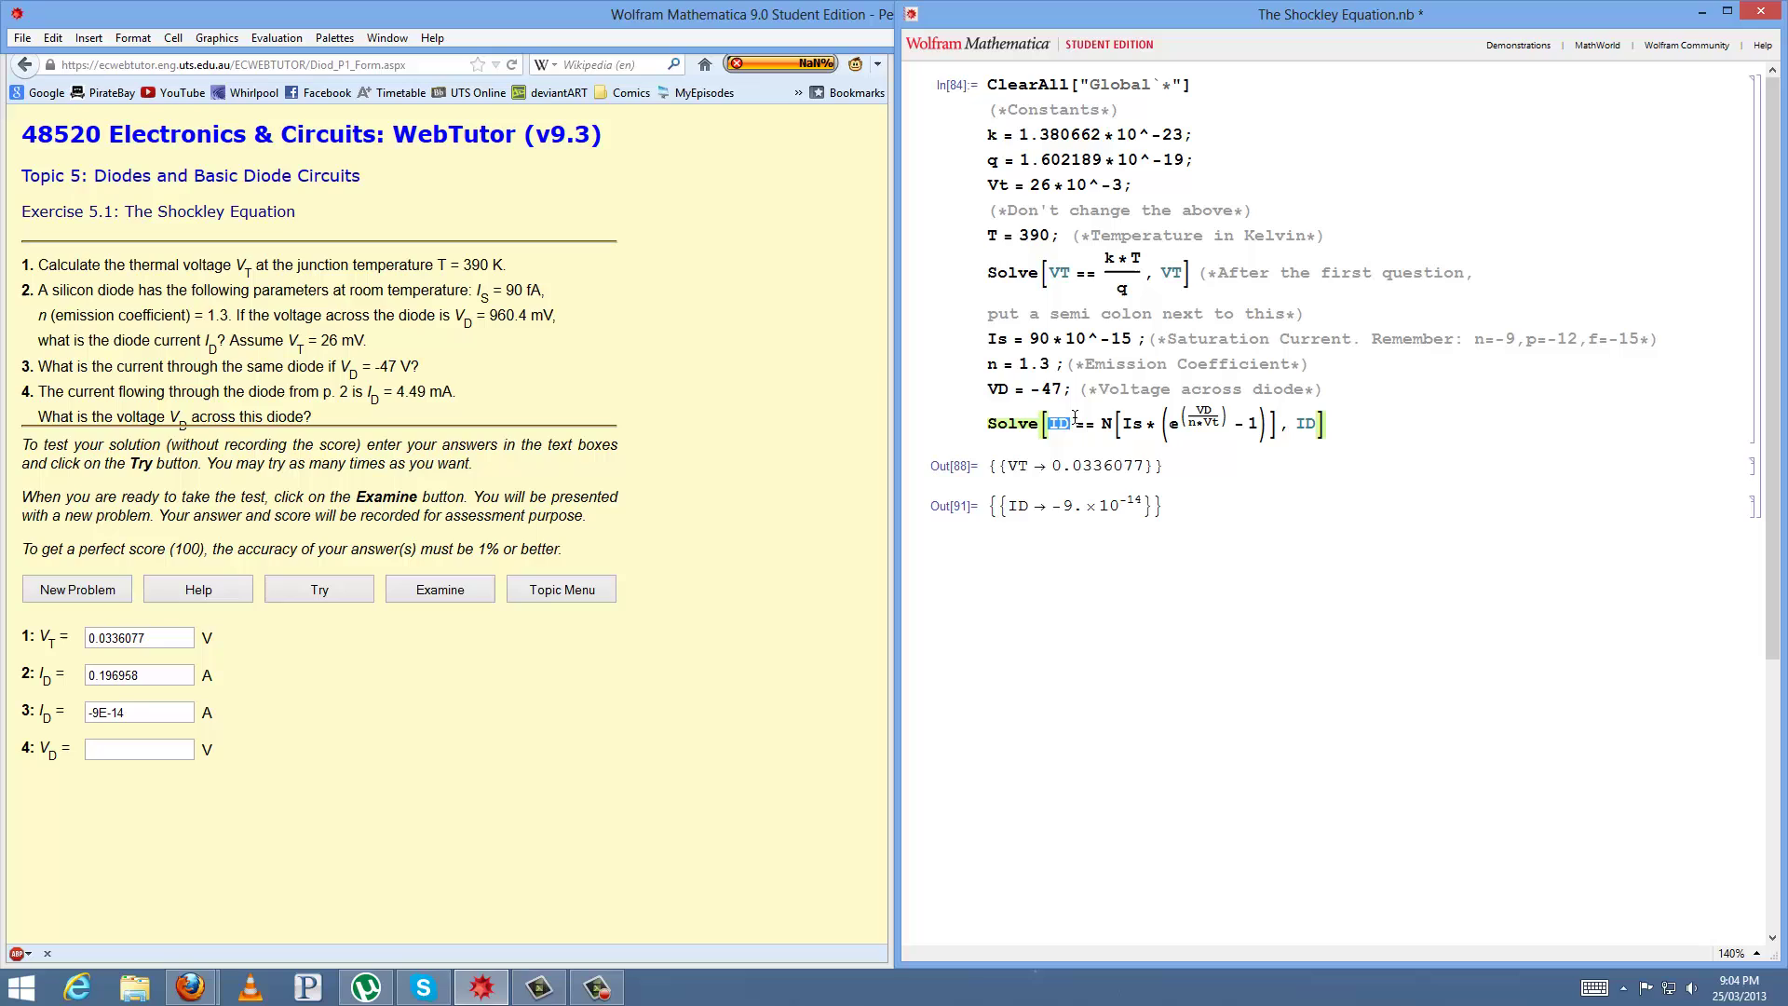
type("4.49*10")
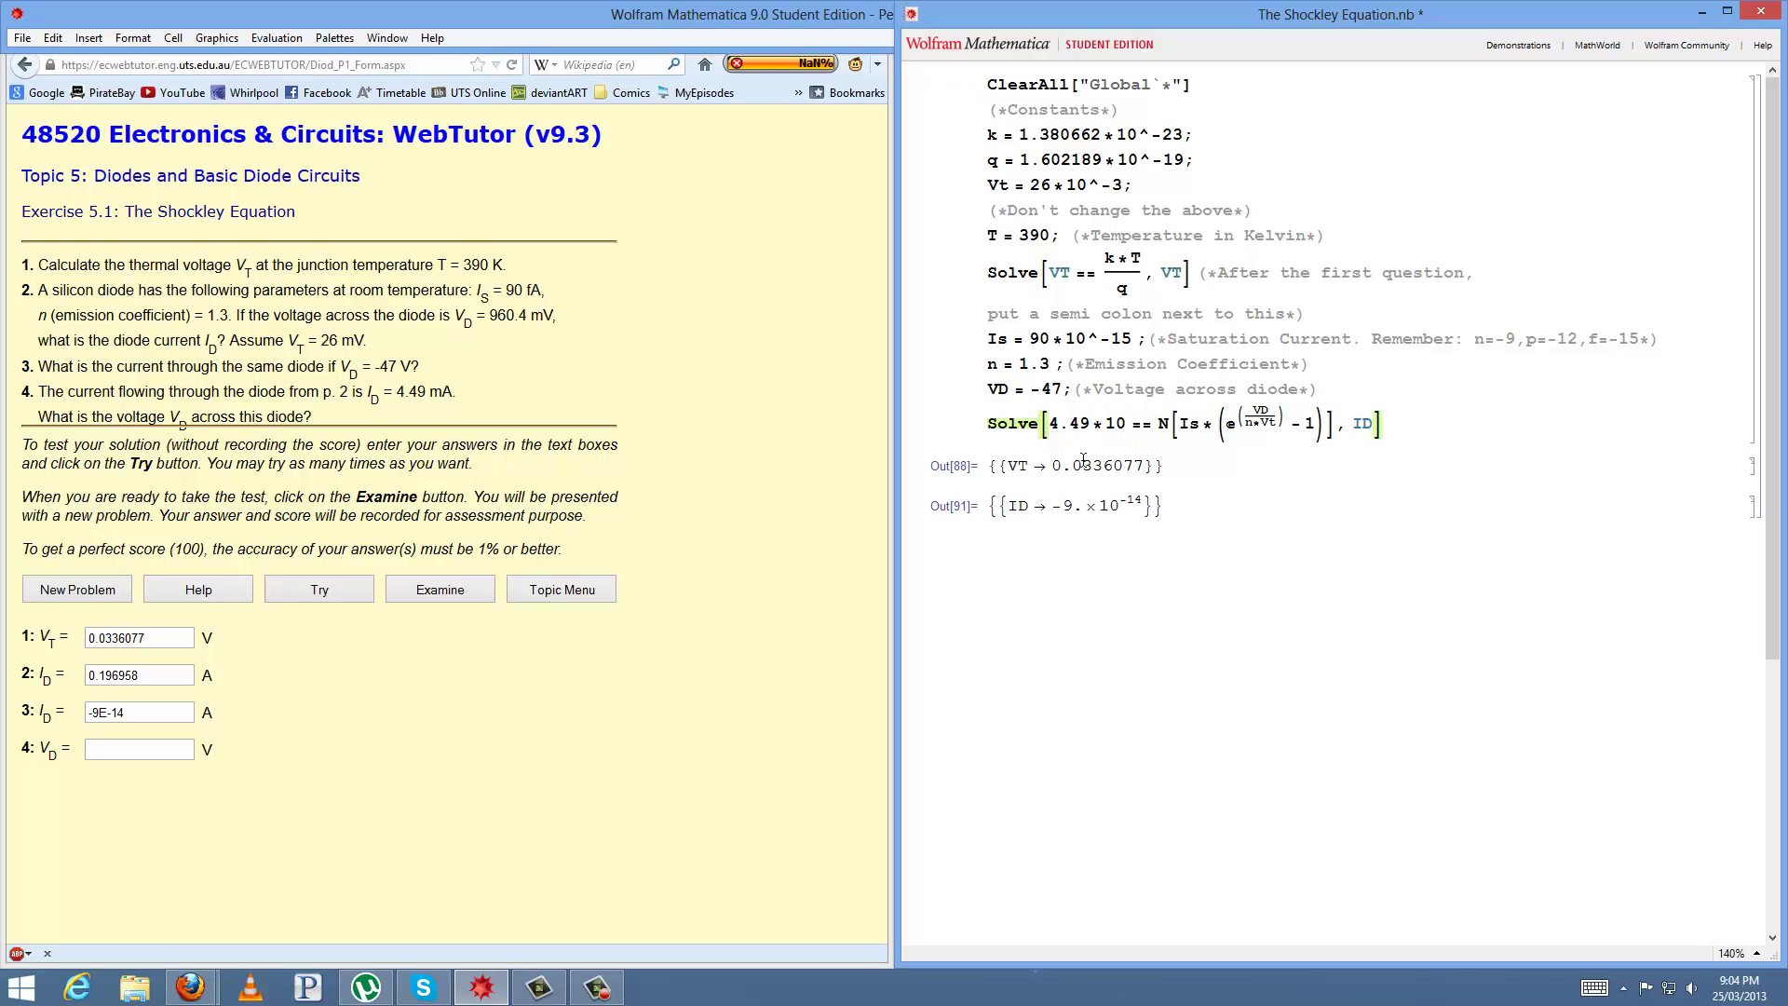
type("^-3")
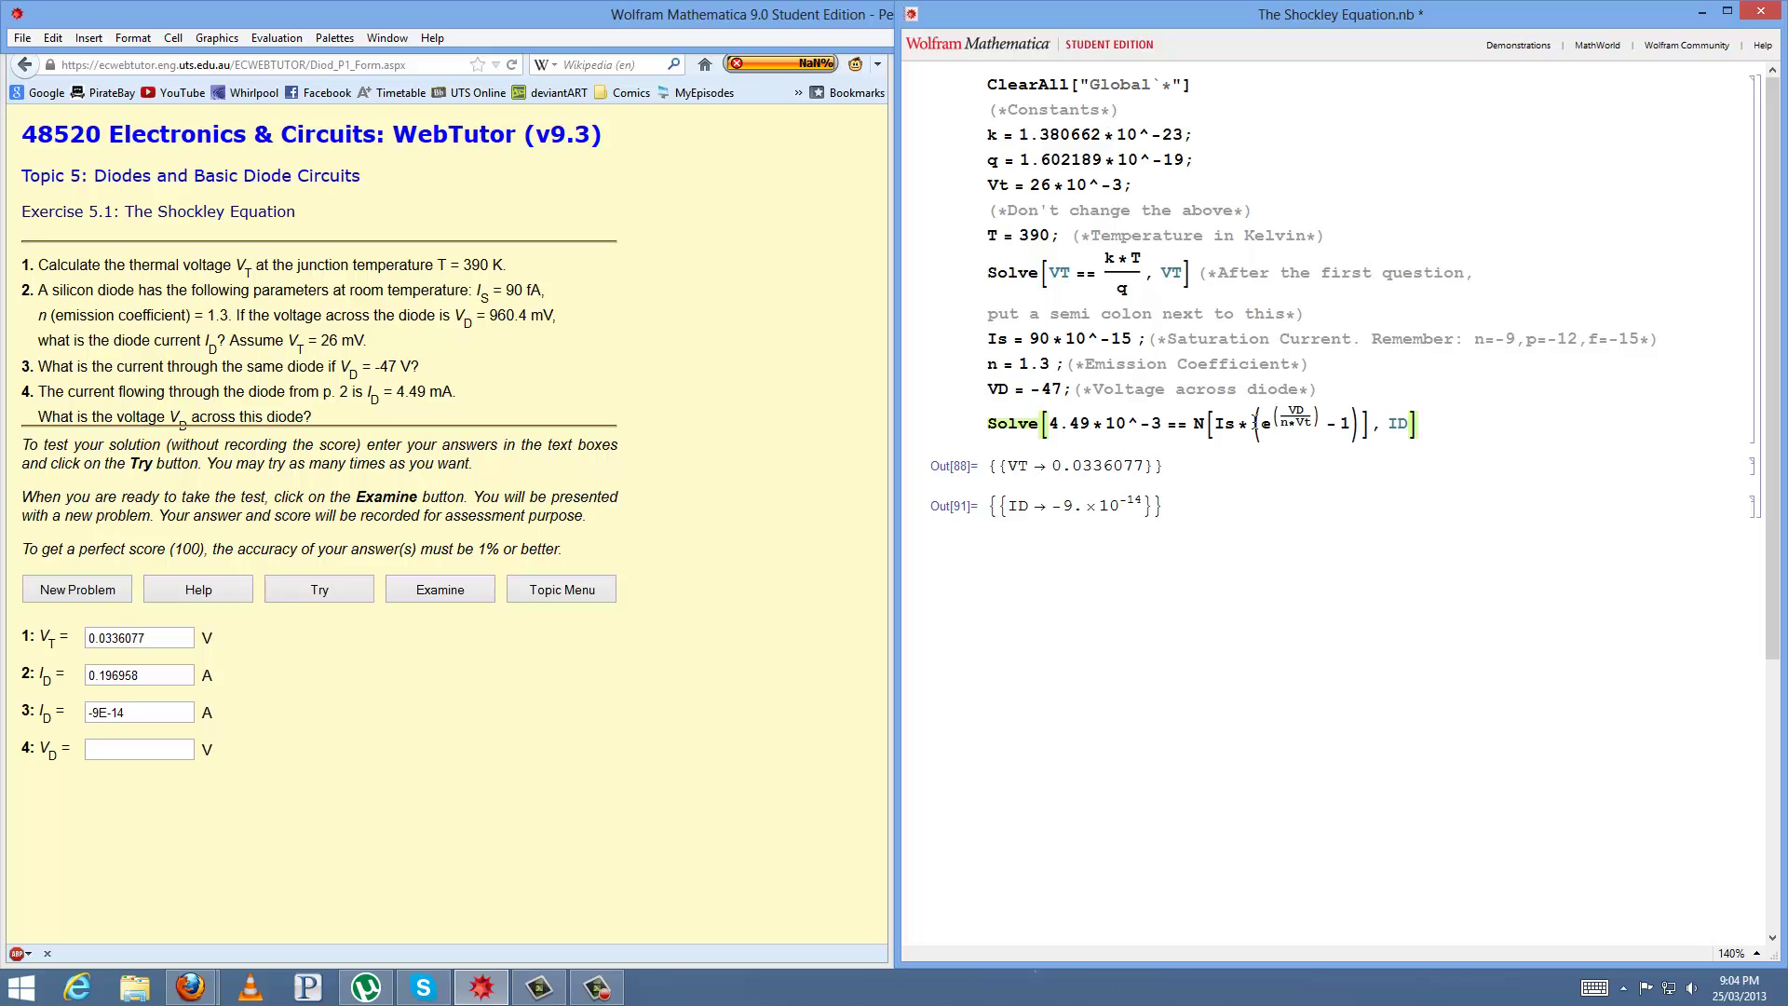
left_click(1297, 411)
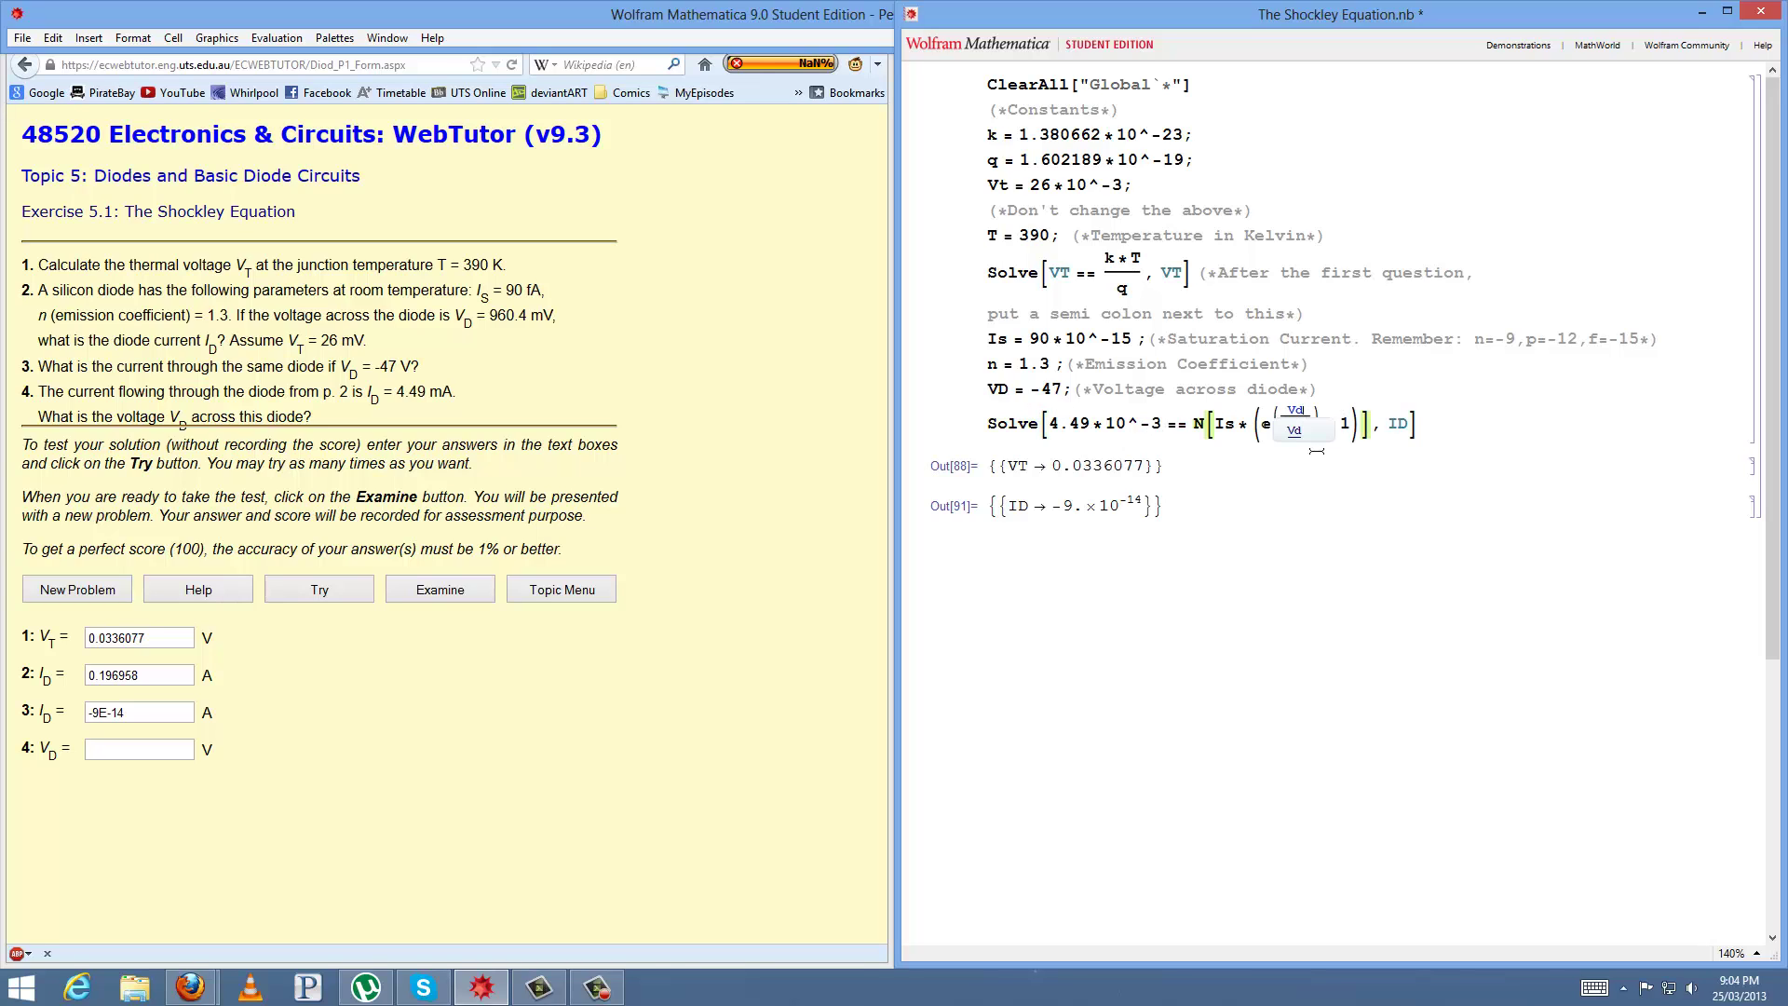
left_click(1394, 423)
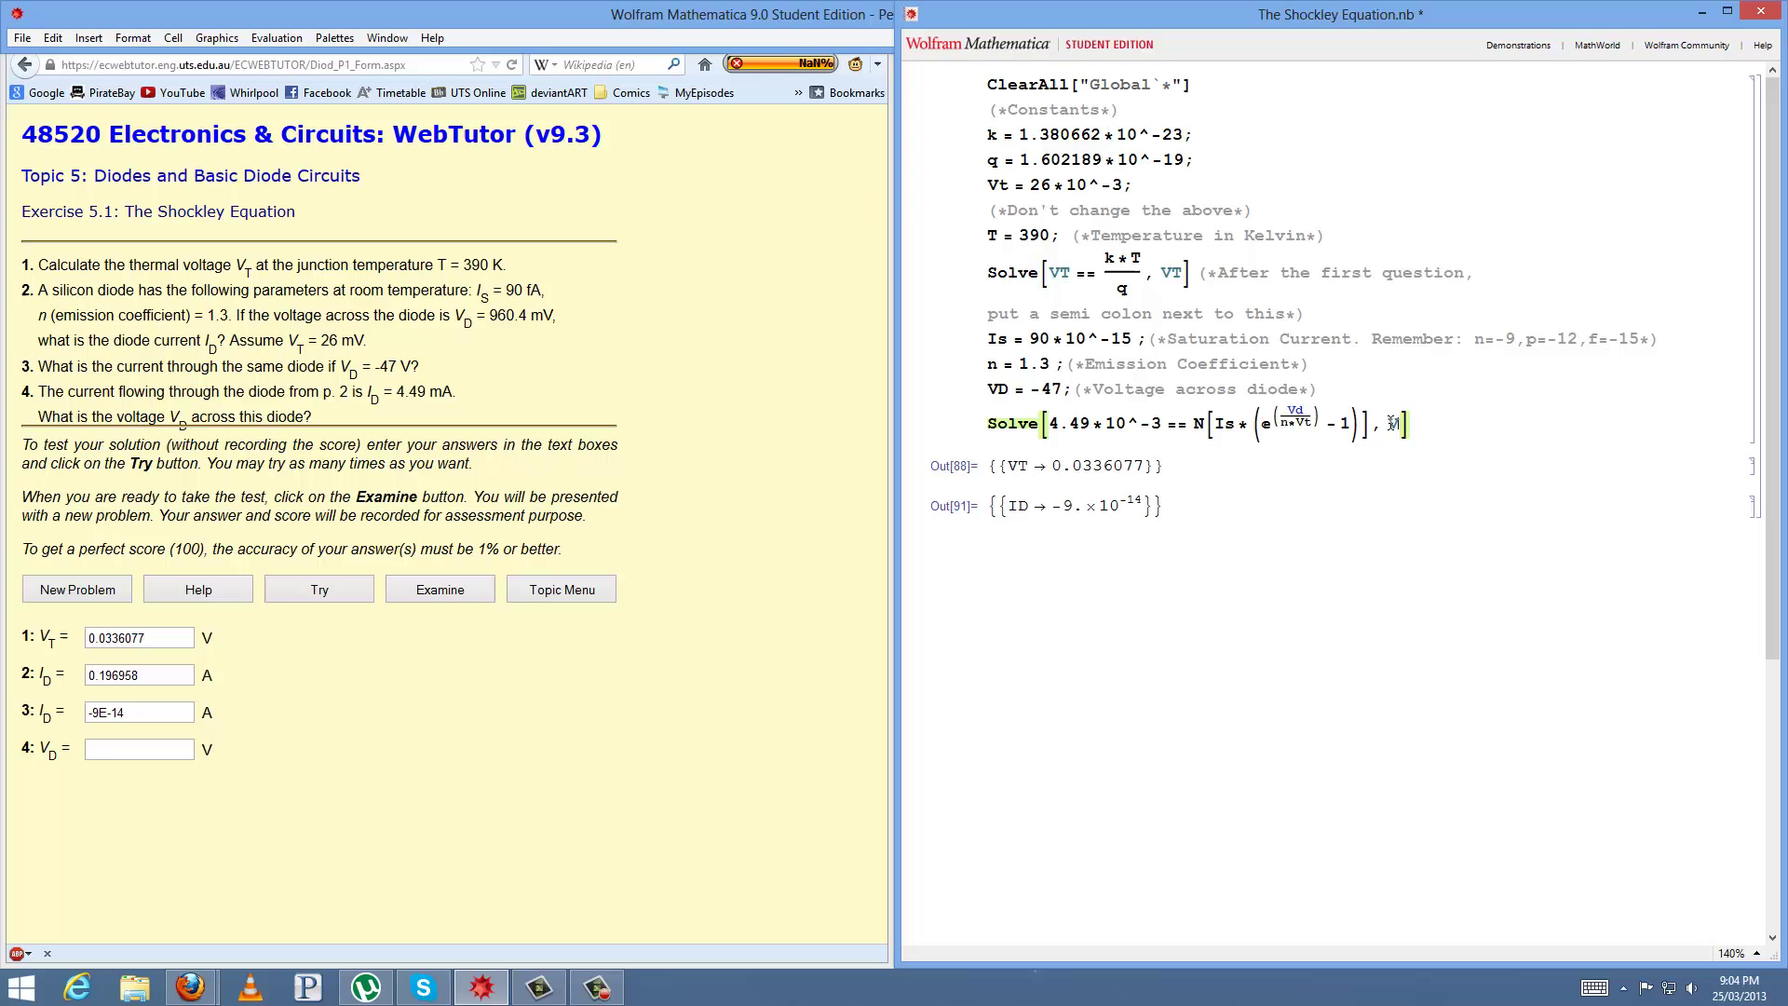
type("Vd")
key("shift+Return")
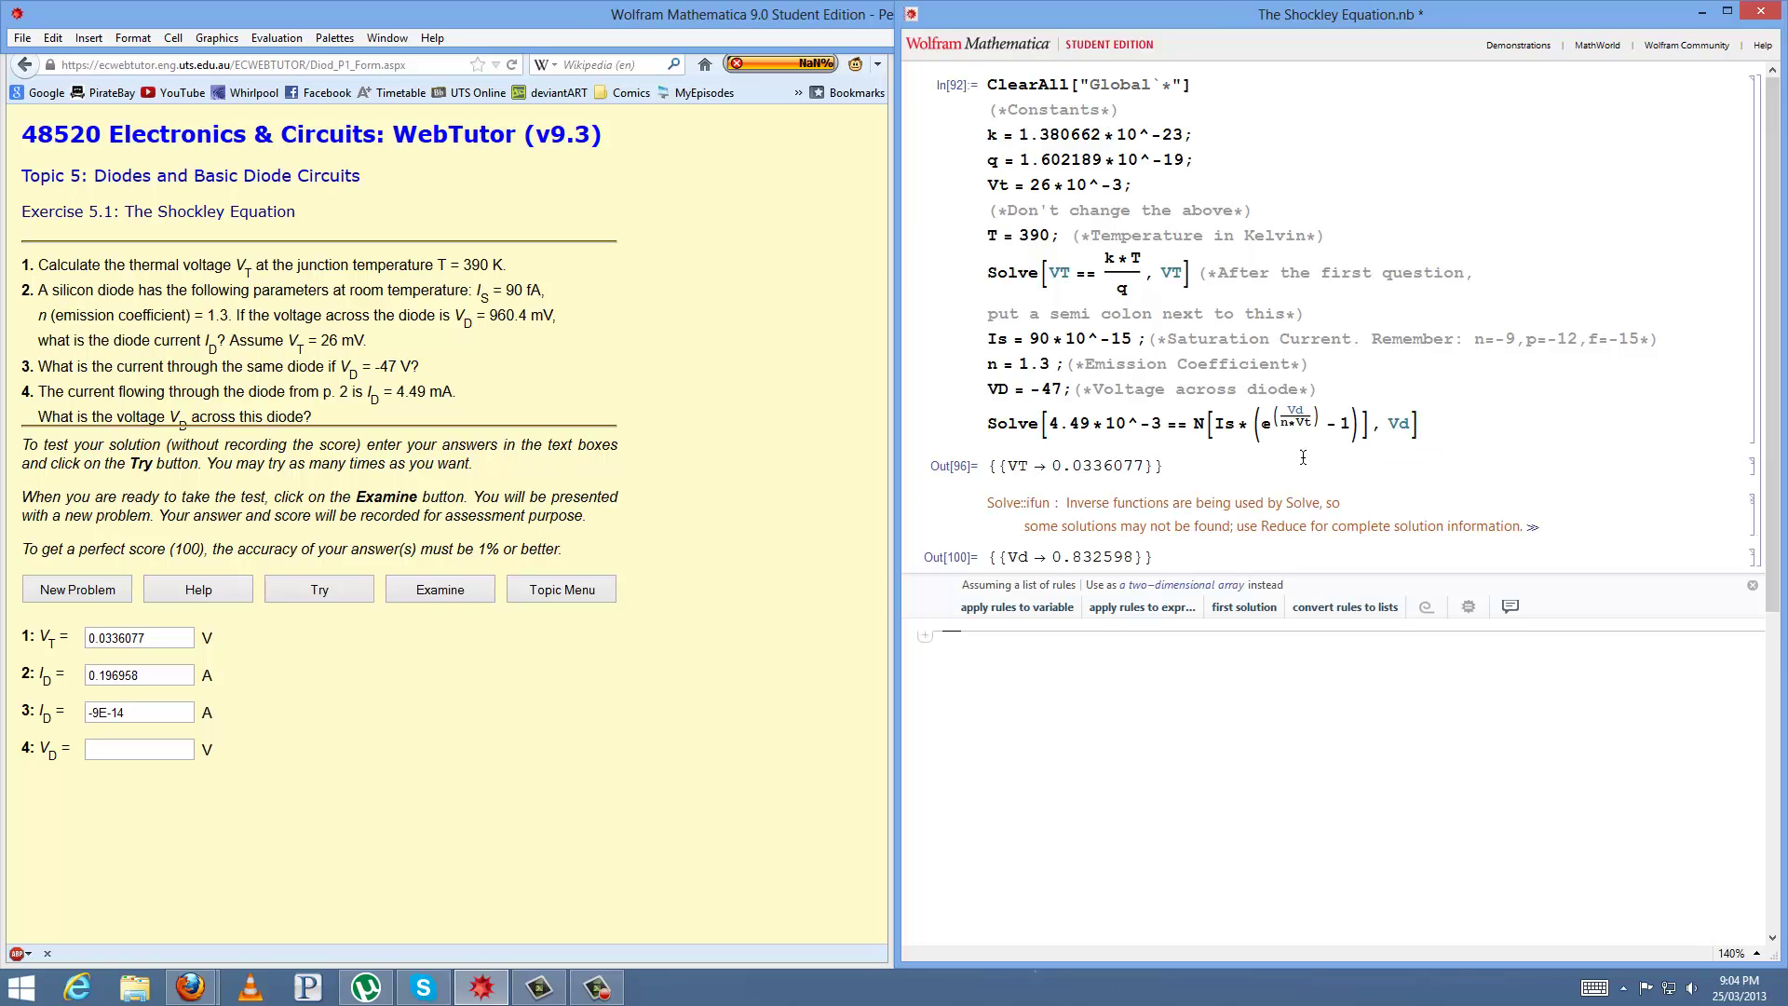
- Paste the Vd result 0.832598 into the fourth answer field
left_click_drag(1052, 559, 1134, 558)
key("ctrl+c")
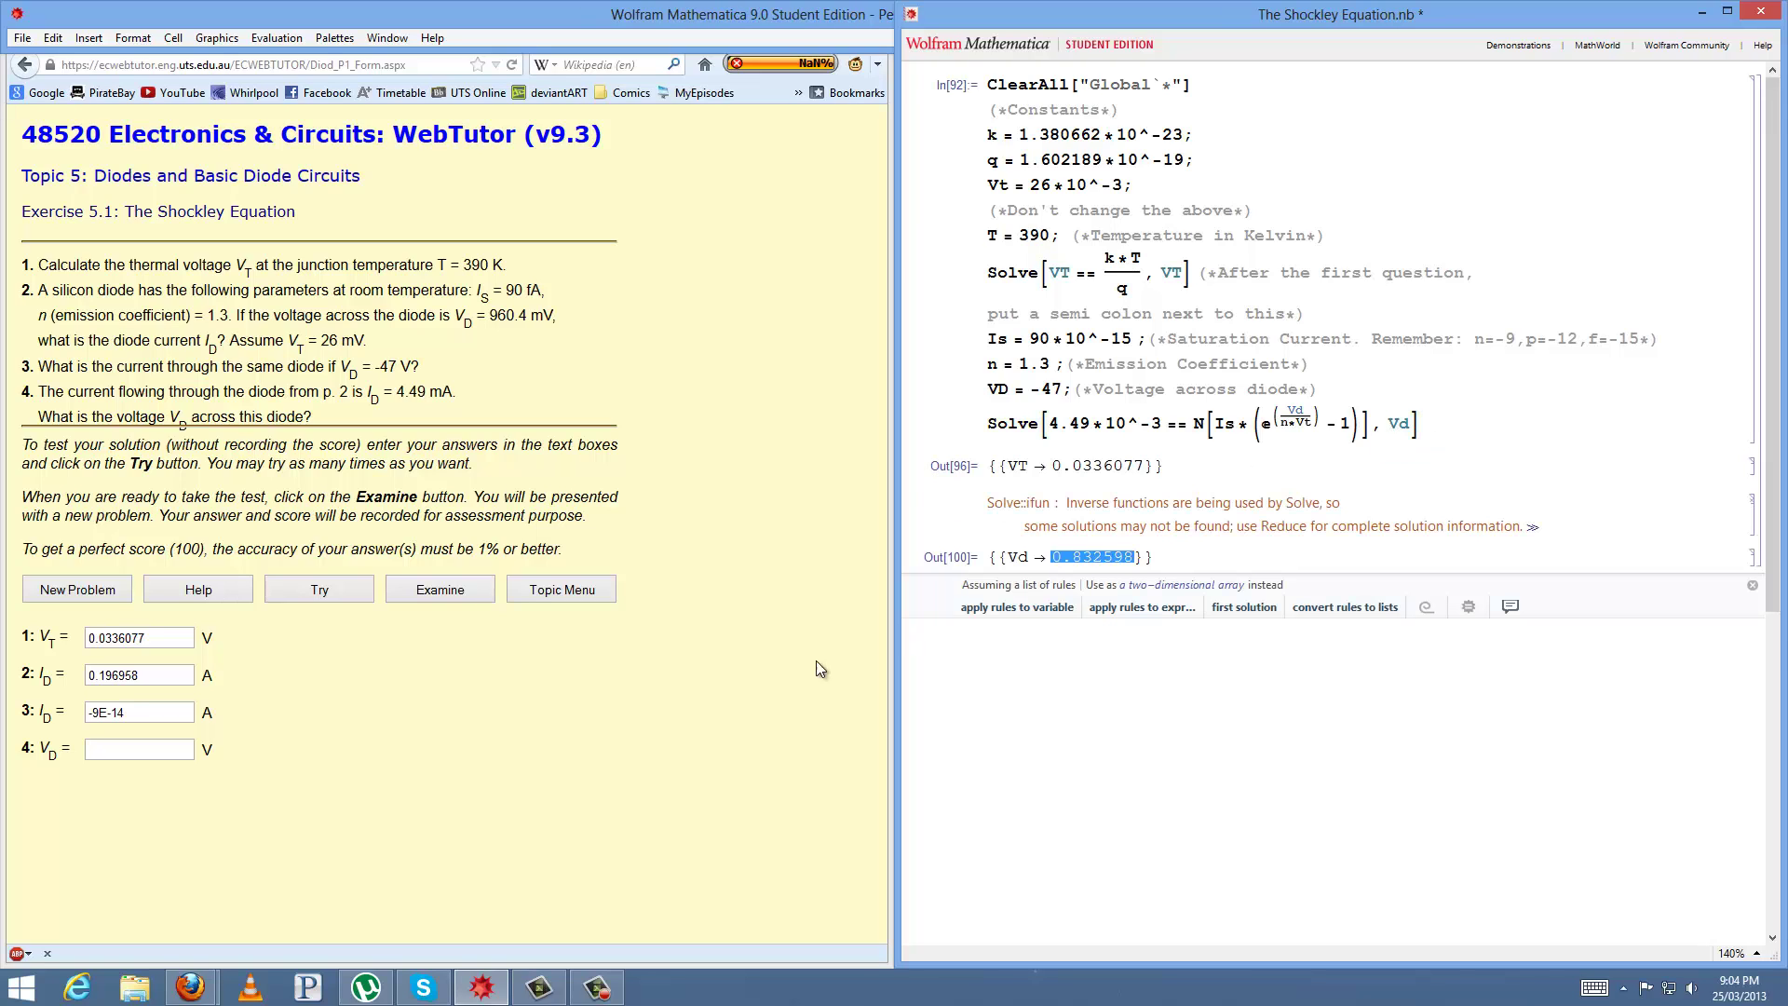
left_click(154, 756)
key("ctrl+v")
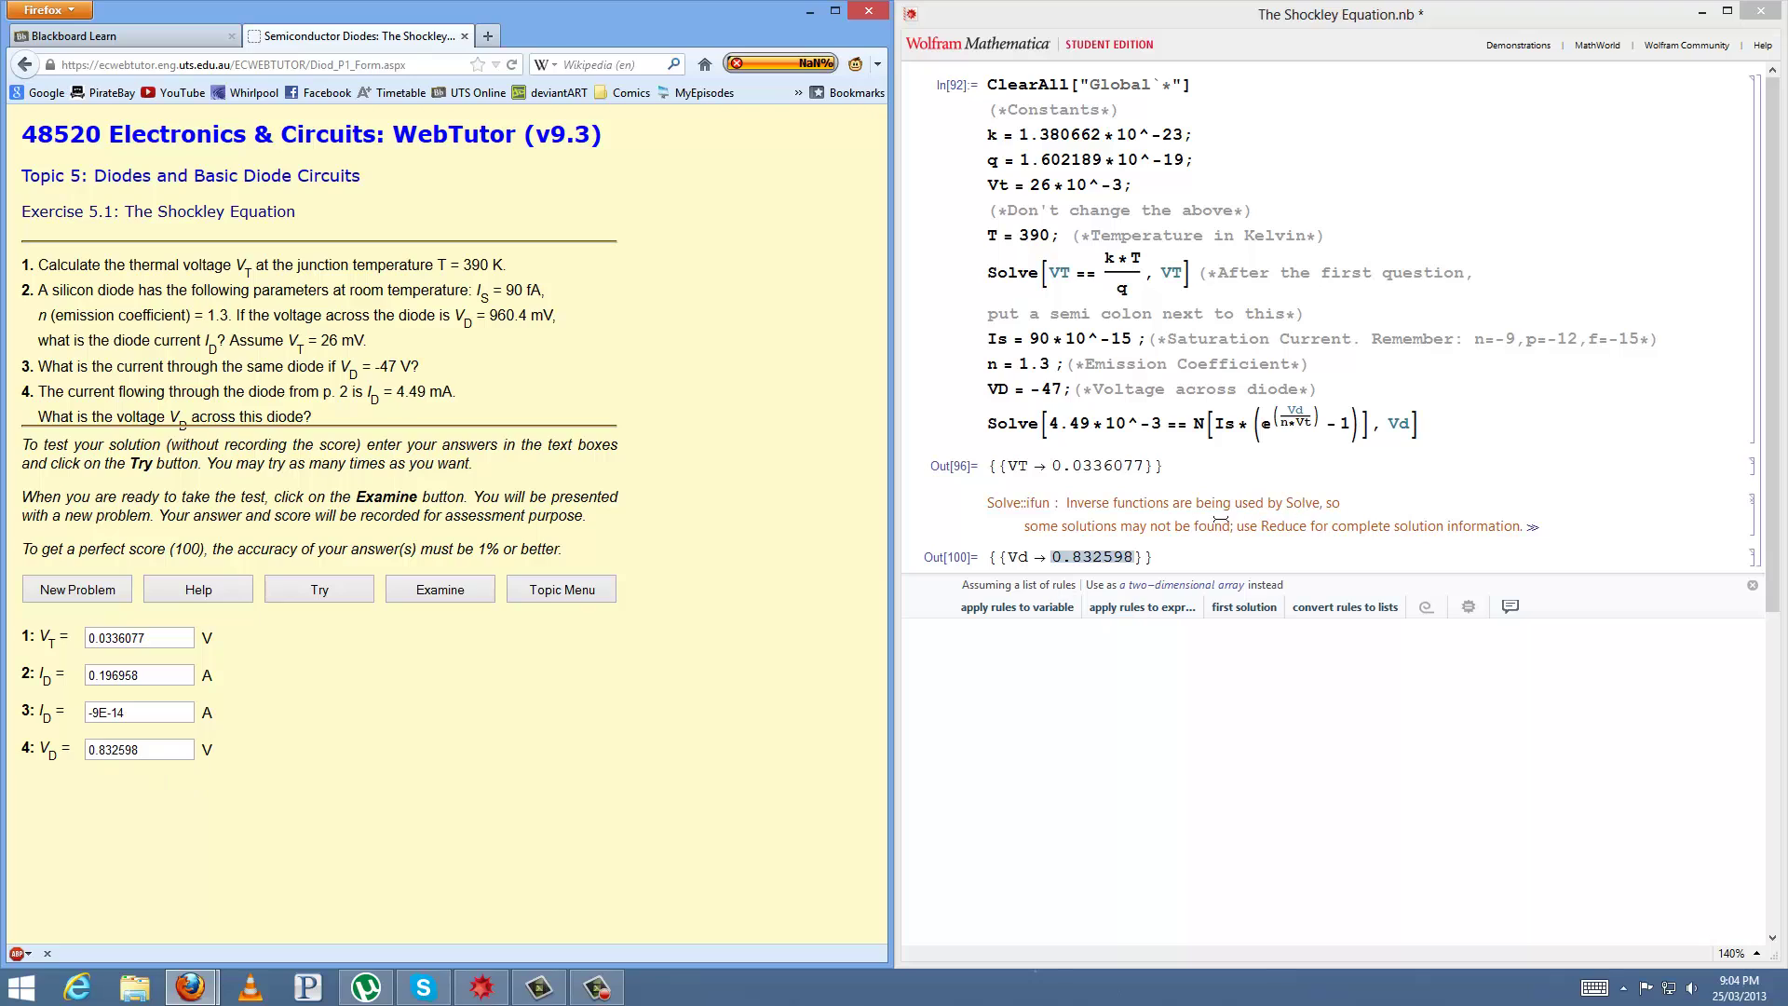
- Submit all four answers with Try, scoring 100 (Excellent!)
left_click(337, 592)
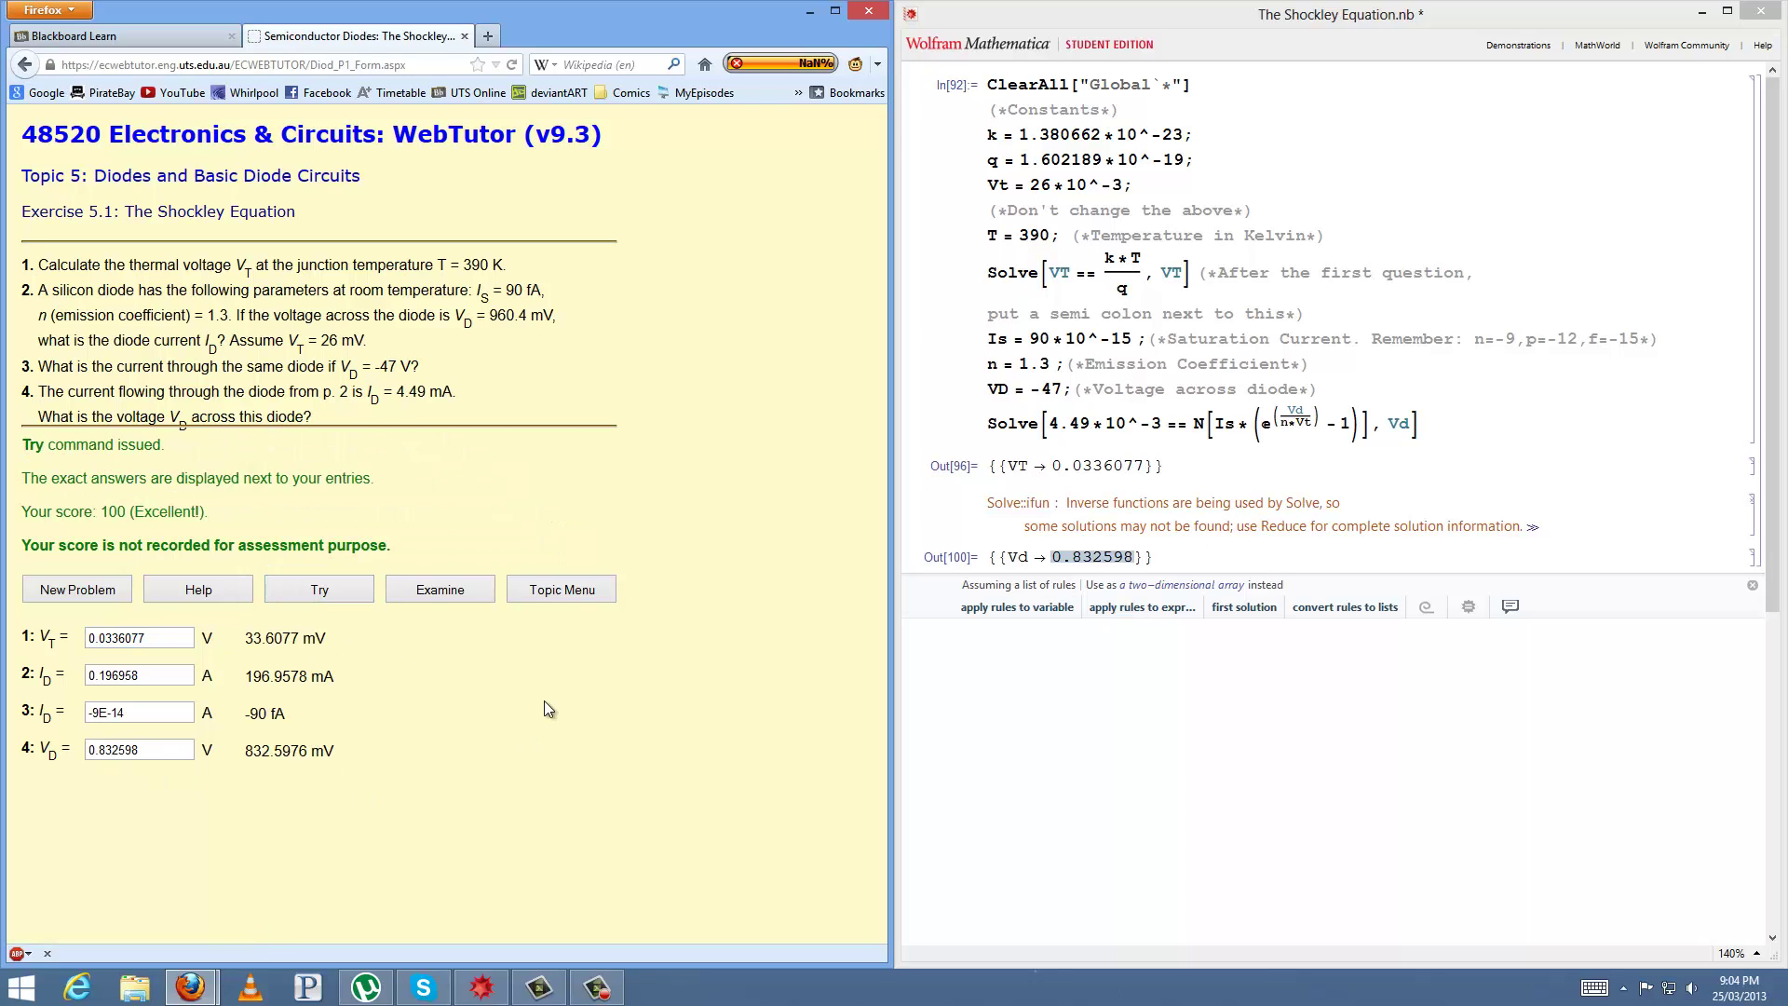